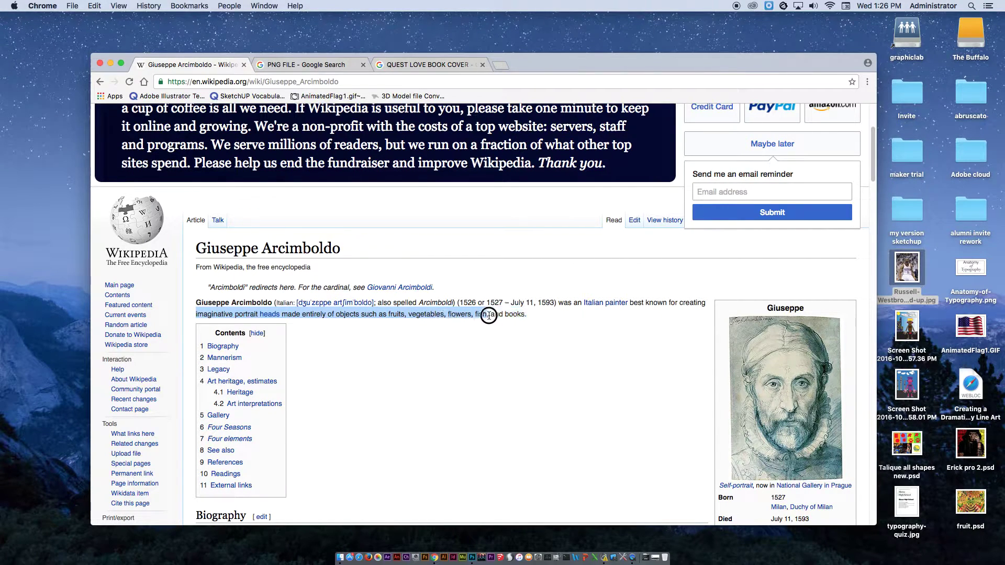
Look through the Wikipedia article on Giuseppe Arcimboldo and enlarge the Vertumnus portrait.
{"action": "scroll", "coordinate": [464, 367], "scroll_direction": "down", "scroll_amount": 6}
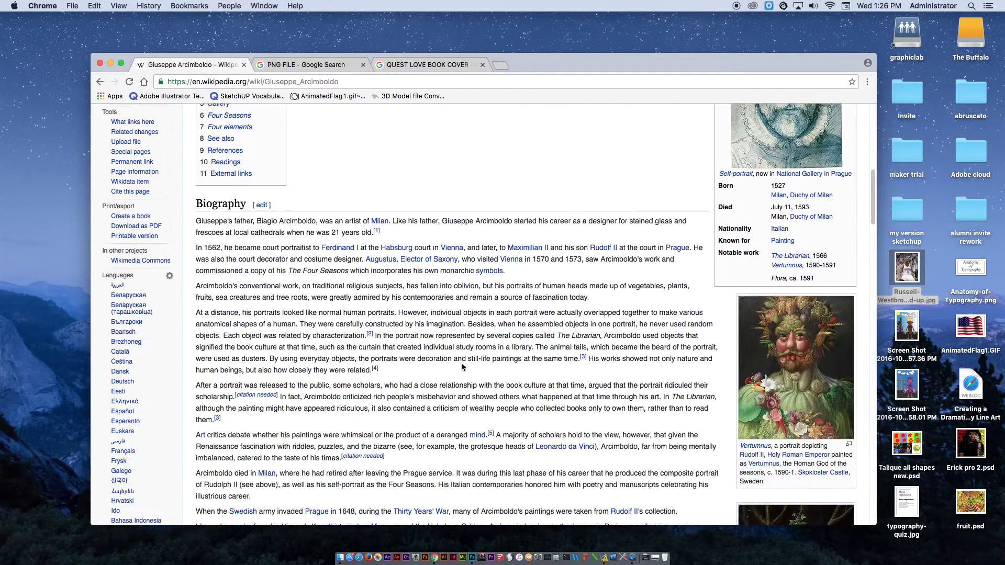
{"action": "scroll", "coordinate": [406, 209], "scroll_direction": "down", "scroll_amount": 5}
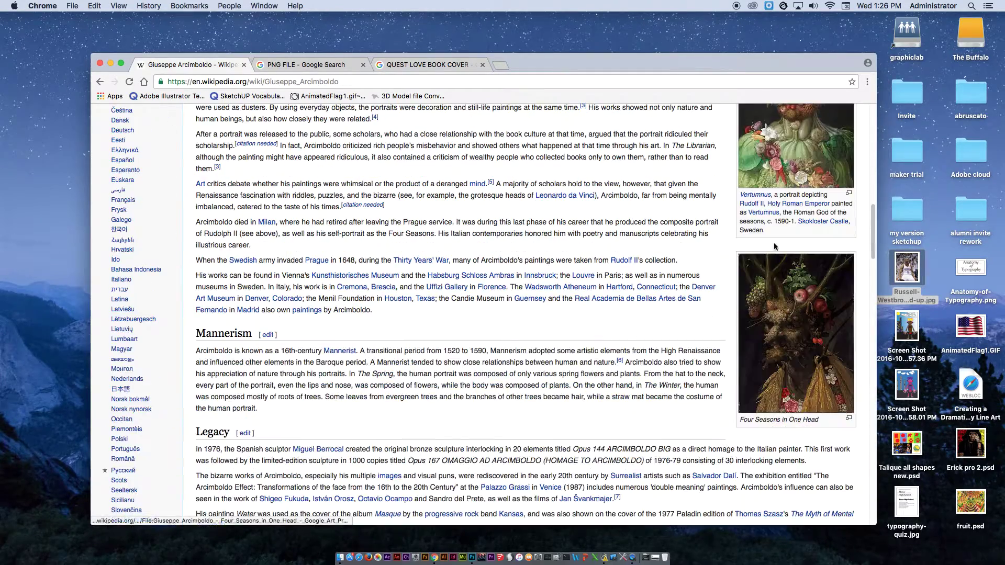
{"action": "left_click", "coordinate": [808, 135]}
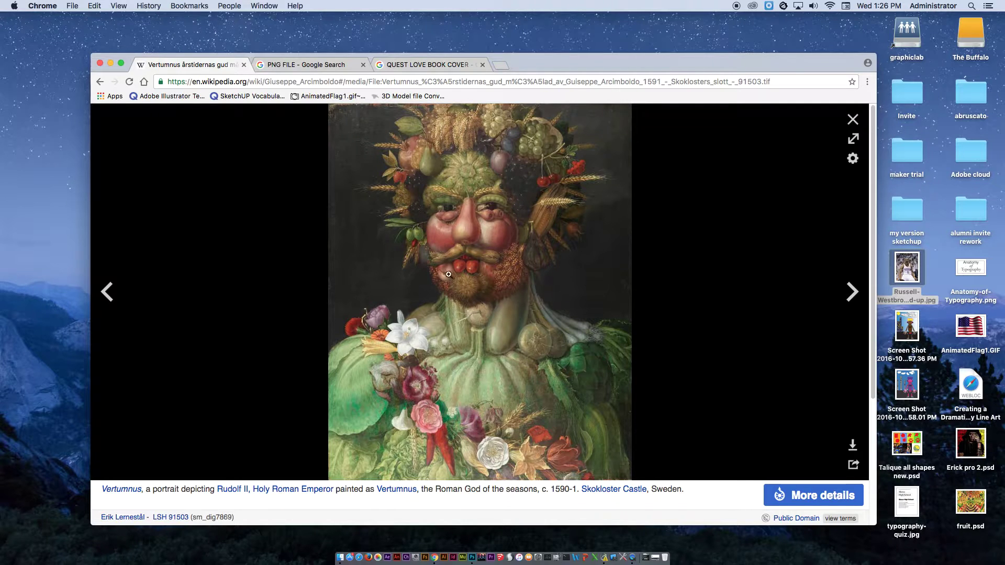
Search Google Images for Arcimboldo in a new browser tab.
{"action": "key", "text": "super+t"}
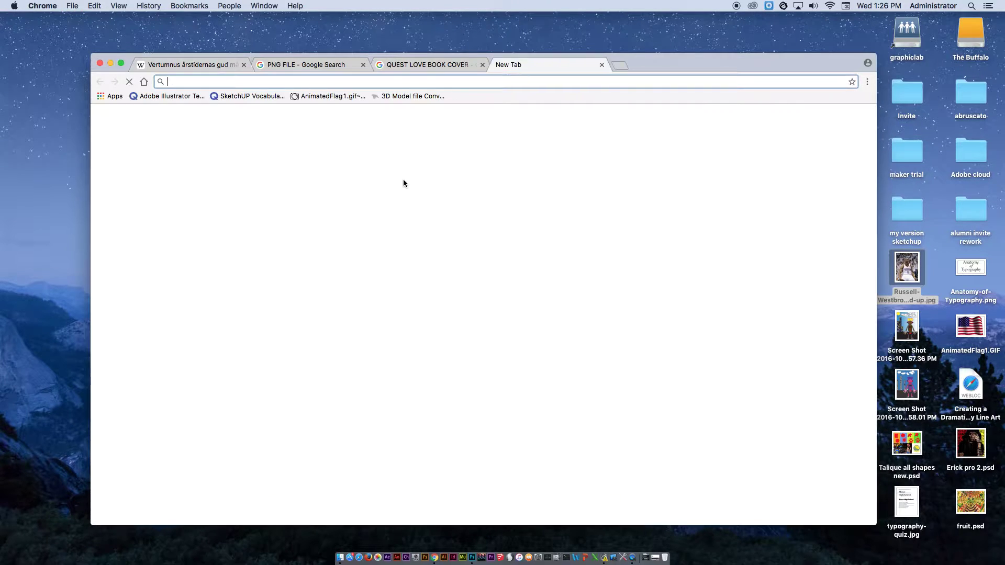
{"action": "type", "text": "AR"}
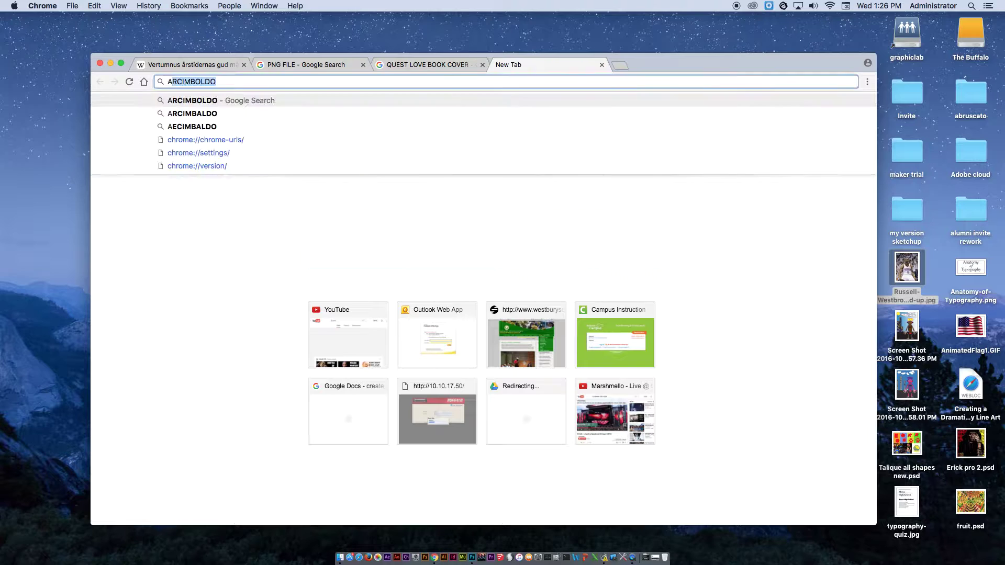
{"action": "type", "text": "CIMBALDO"}
{"action": "key", "text": "Return"}
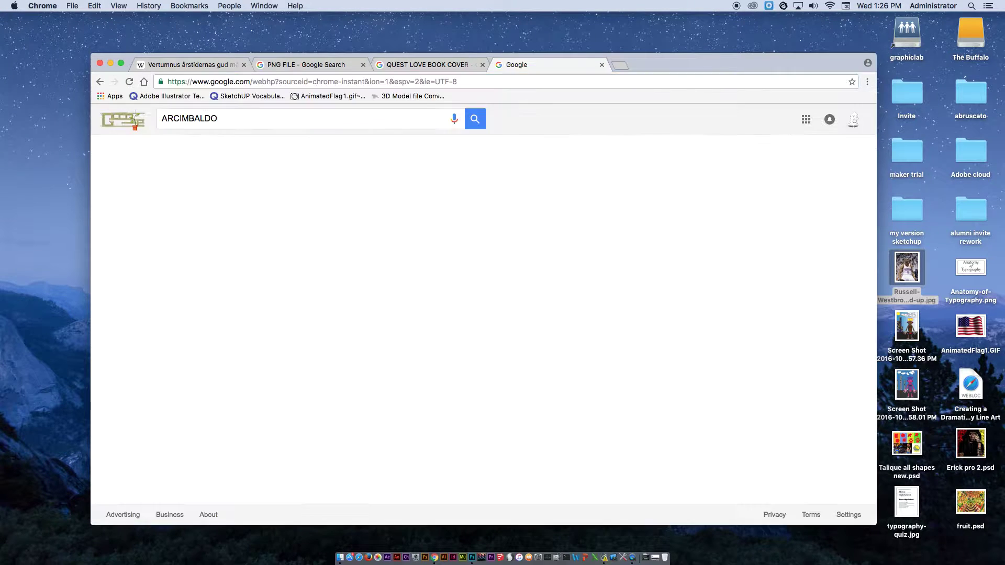
{"action": "left_click", "coordinate": [199, 151]}
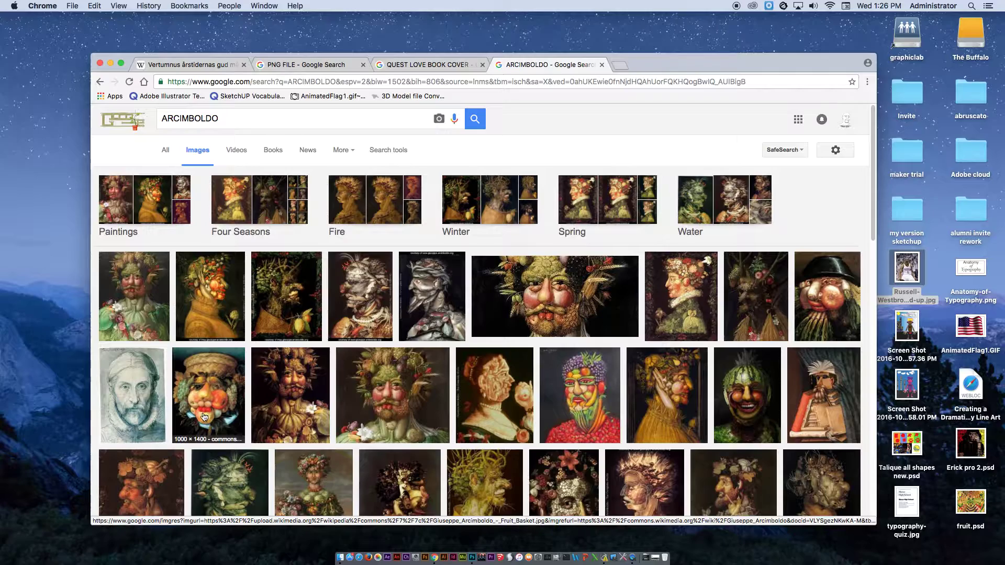
Preview the Greengrocer vegetable portrait and its related images, including the version rotated 180 degrees.
{"action": "scroll", "coordinate": [185, 377], "scroll_direction": "down", "scroll_amount": 3}
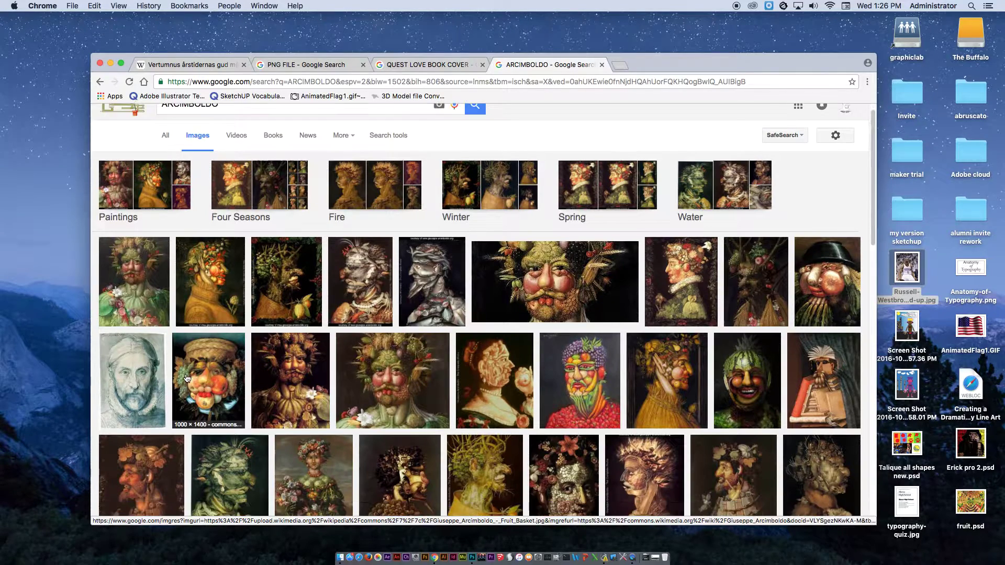
{"action": "left_click", "coordinate": [845, 254]}
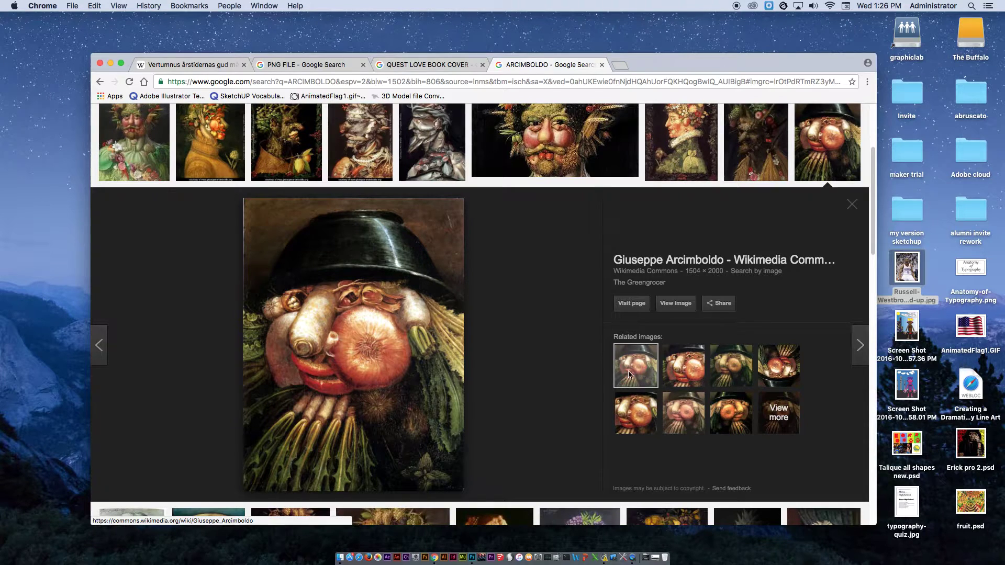
{"action": "left_click", "coordinate": [678, 371]}
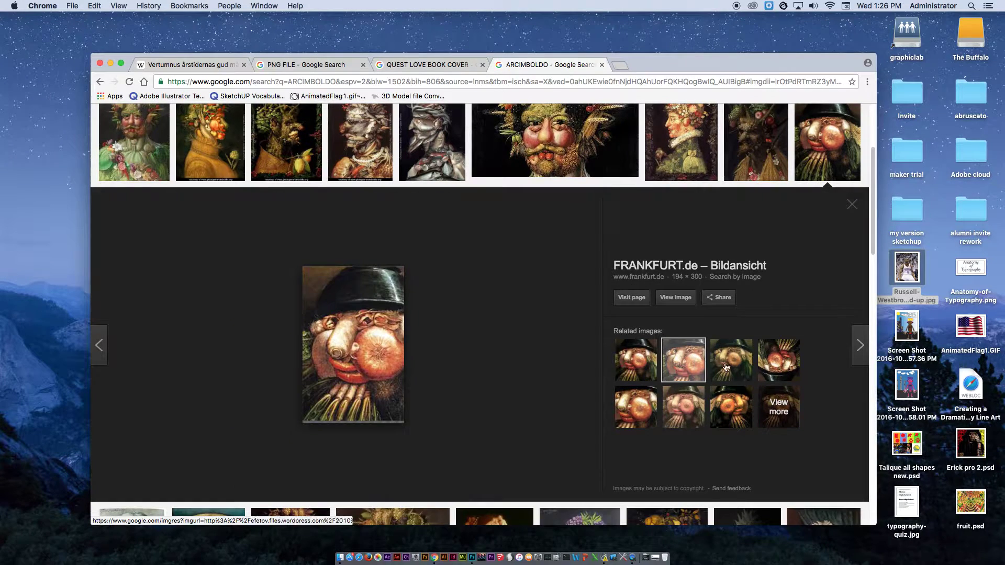
{"action": "left_click", "coordinate": [788, 364]}
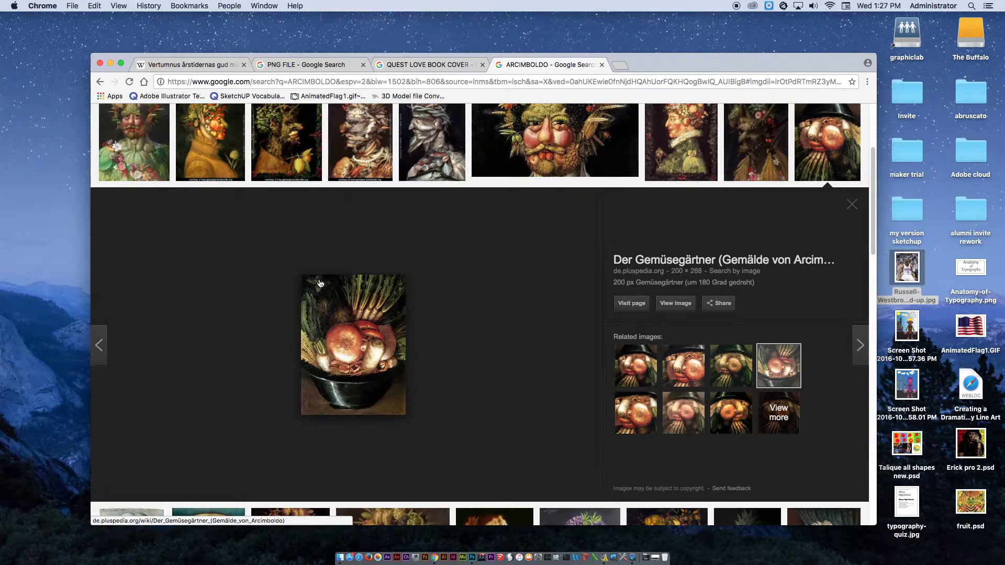
Review the PNG file search results, highlighting Portable Network Graphics, and compare the Questlove book cover with the Arcimboldo painting.
{"action": "left_click", "coordinate": [316, 68]}
{"action": "left_click", "coordinate": [201, 118]}
{"action": "left_click_drag", "start_coordinate": [202, 118], "coordinate": [147, 118]}
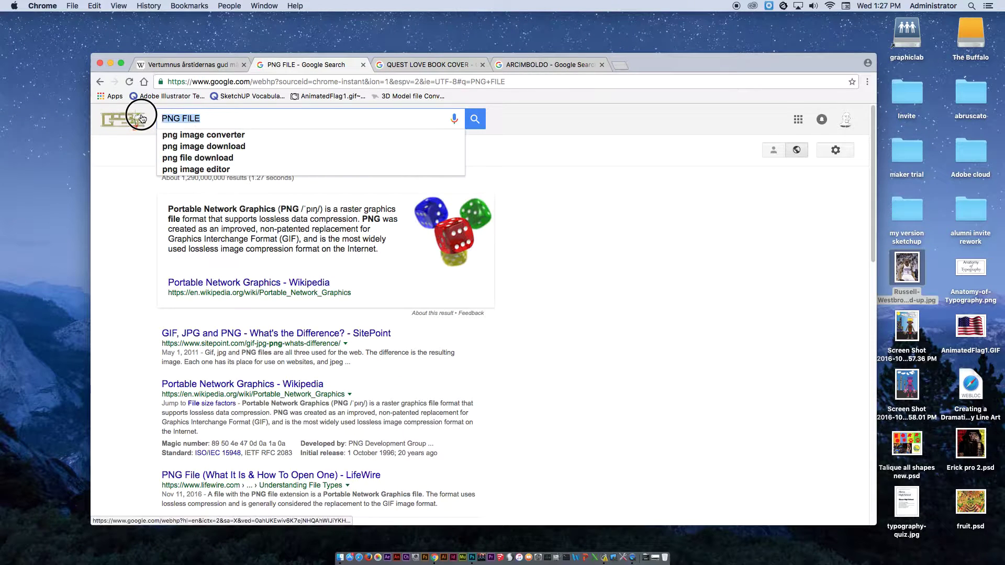
{"action": "left_click_drag", "start_coordinate": [169, 207], "coordinate": [277, 207]}
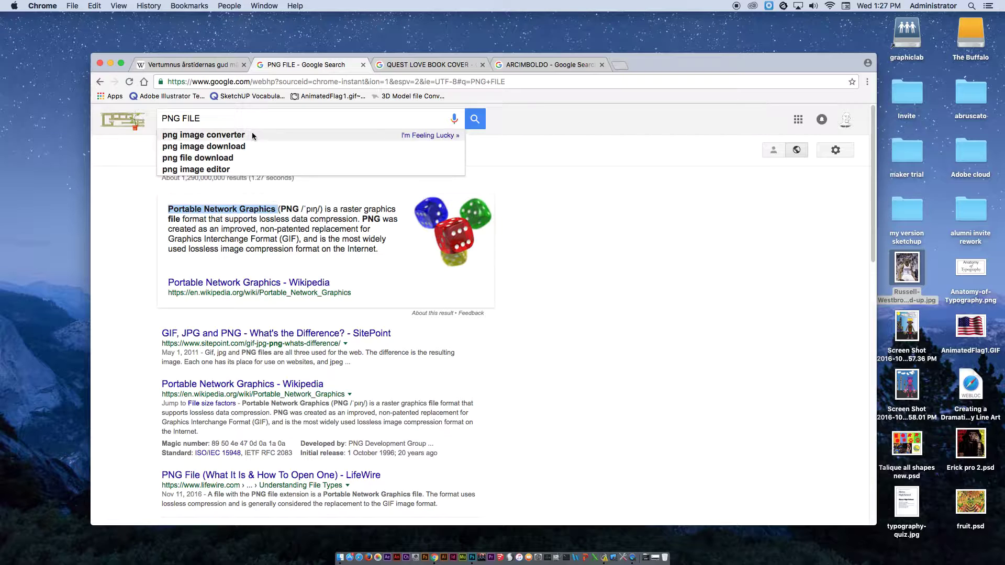
{"action": "left_click", "coordinate": [238, 118]}
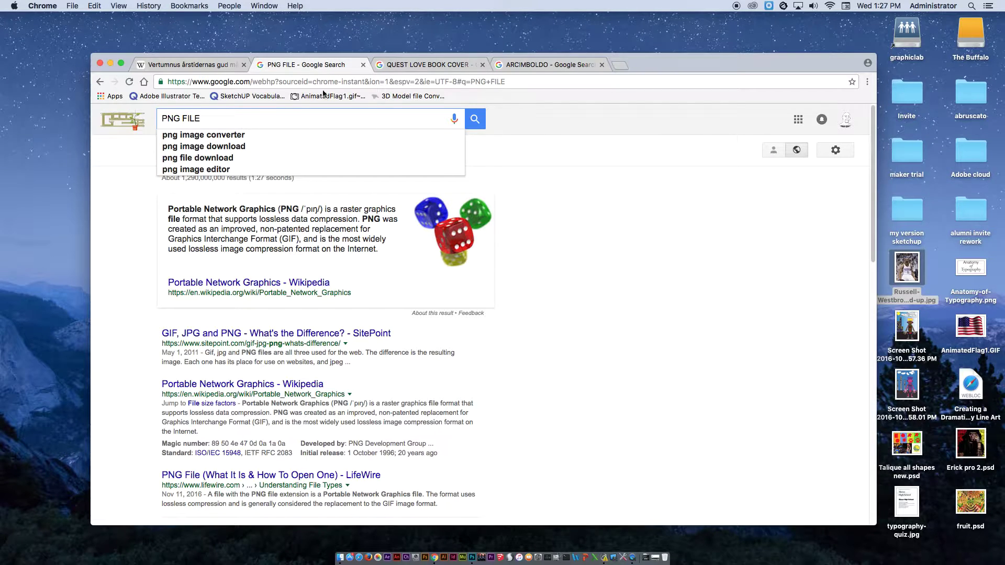
{"action": "left_click", "coordinate": [427, 64]}
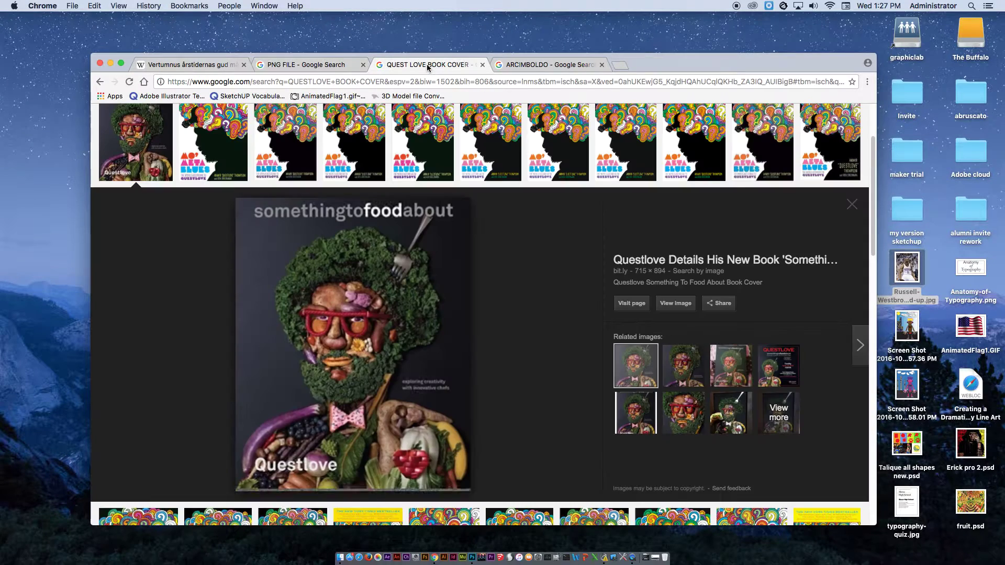
{"action": "left_click", "coordinate": [532, 65]}
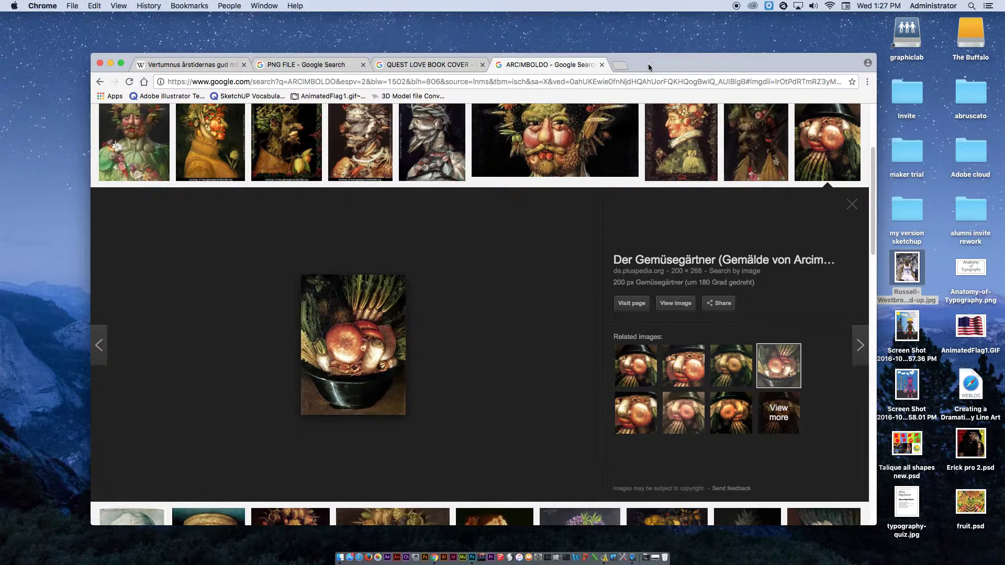
Open a new blank browser tab for another web search.
{"action": "left_click", "coordinate": [620, 65]}
{"action": "left_click", "coordinate": [359, 253]}
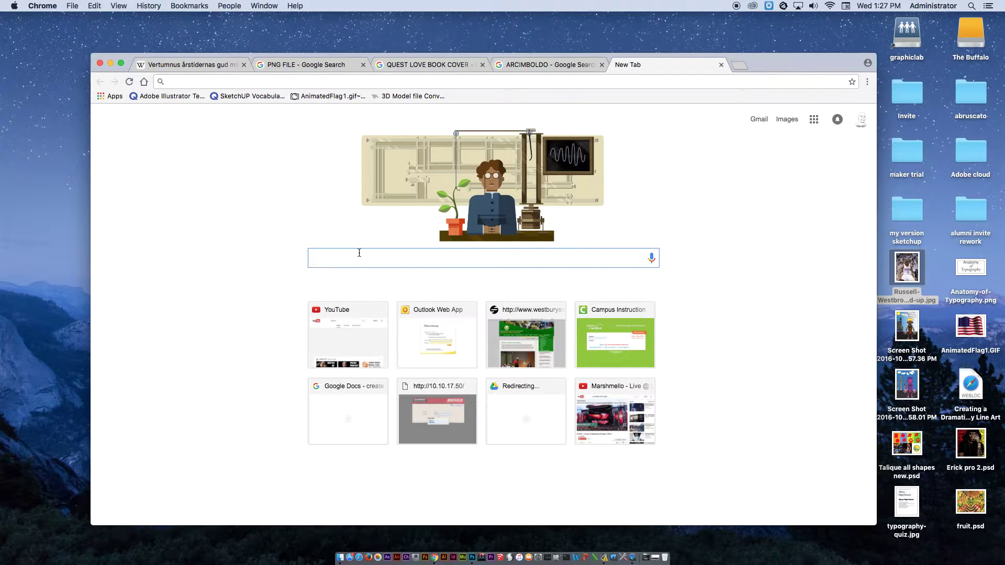
{"action": "type", "text": "L"}
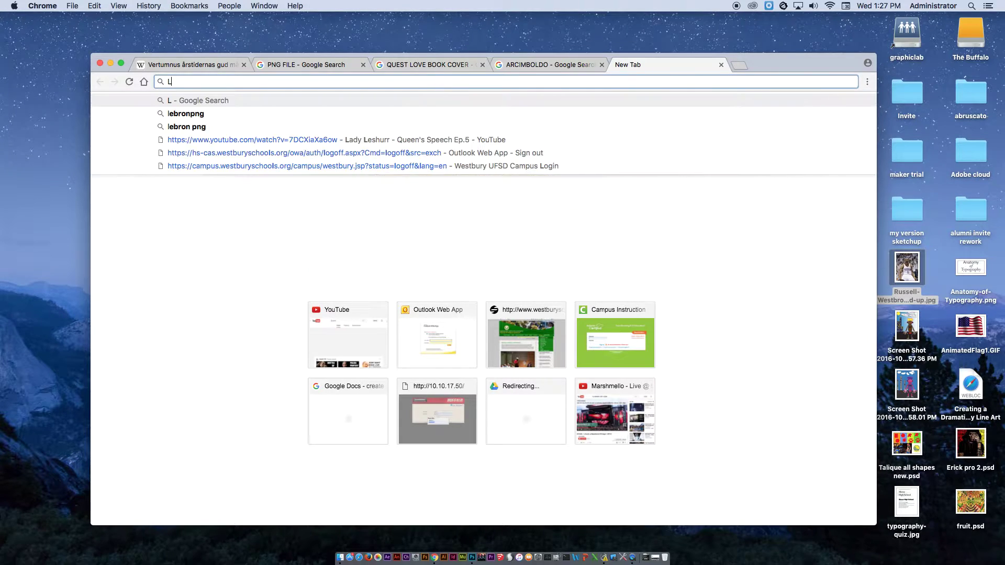
{"action": "type", "text": "ebron"}
{"action": "key", "text": "BackSpace"}
{"action": "key", "text": "BackSpace"}
{"action": "key", "text": "BackSpace"}
{"action": "key", "text": "BackSpace"}
{"action": "key", "text": "BackSpace"}
{"action": "key", "text": "BackSpace"}
{"action": "key", "text": "BackSpace"}
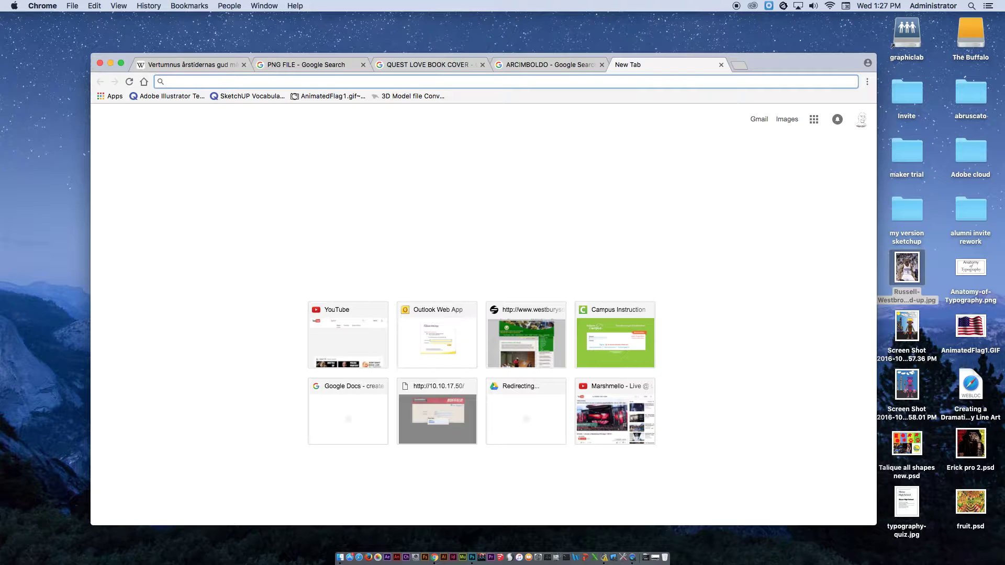
Search Google for "obama" and show the image results.
{"action": "type", "text": "obama"}
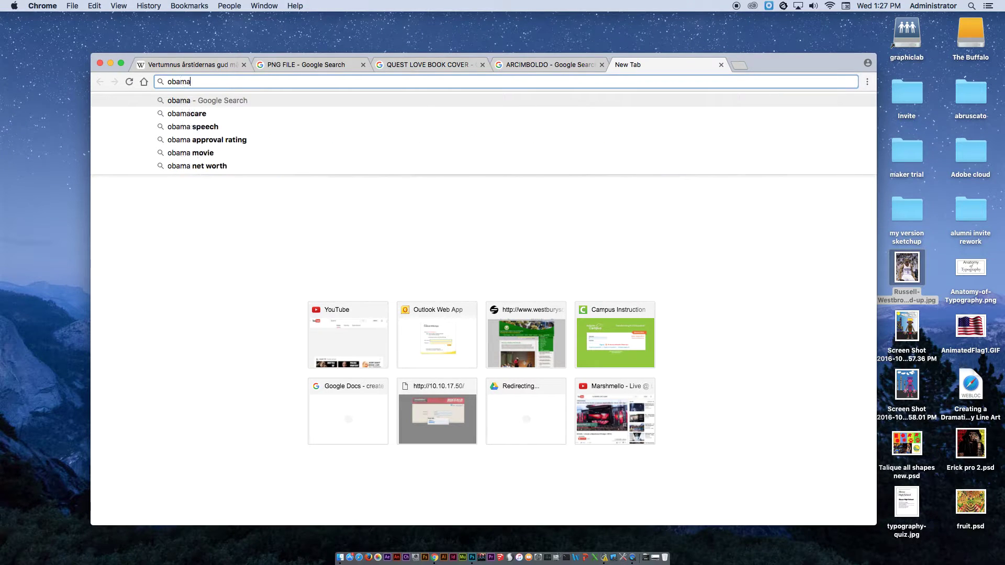
{"action": "key", "text": "Return"}
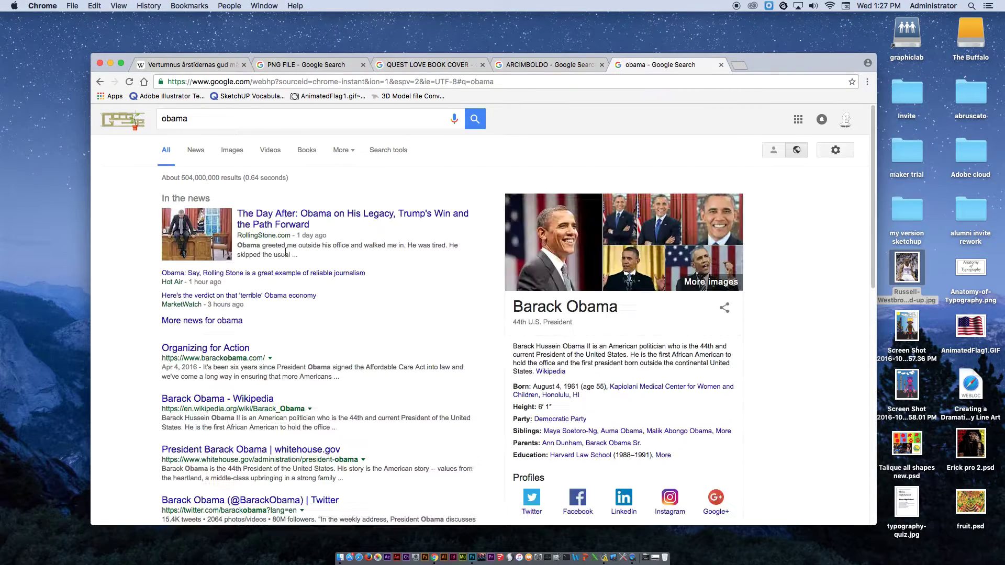
{"action": "left_click", "coordinate": [233, 153]}
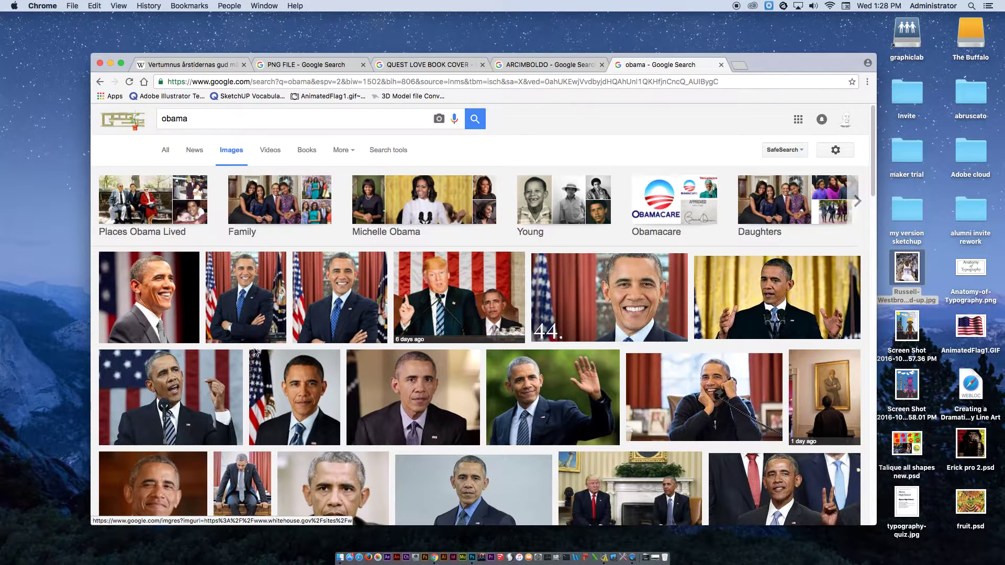
Filter the obama image results by size to pictures larger than 1024×768.
{"action": "scroll", "coordinate": [836, 171], "scroll_direction": "down", "scroll_amount": 5}
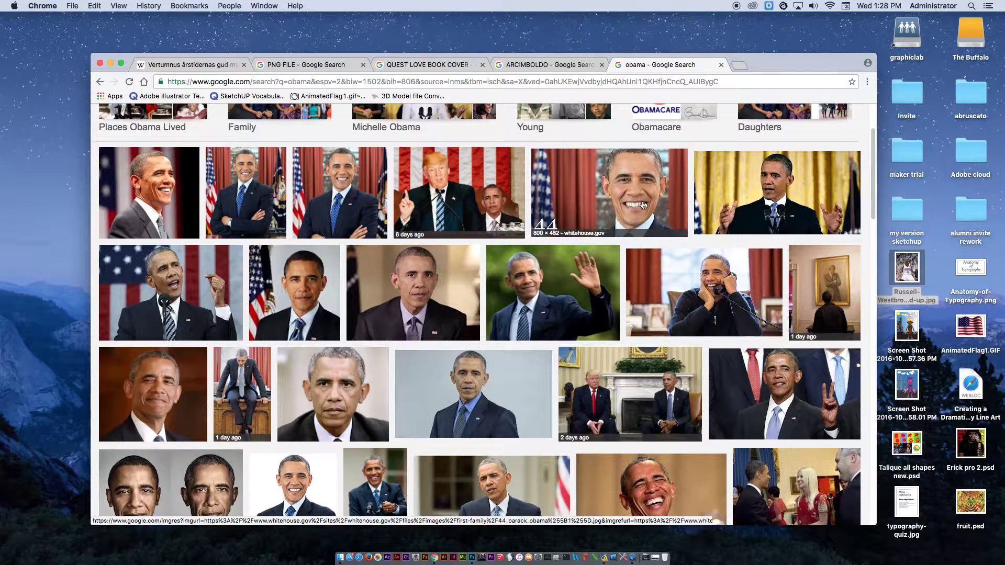
{"action": "scroll", "coordinate": [505, 247], "scroll_direction": "up", "scroll_amount": 5}
{"action": "left_click", "coordinate": [388, 150]}
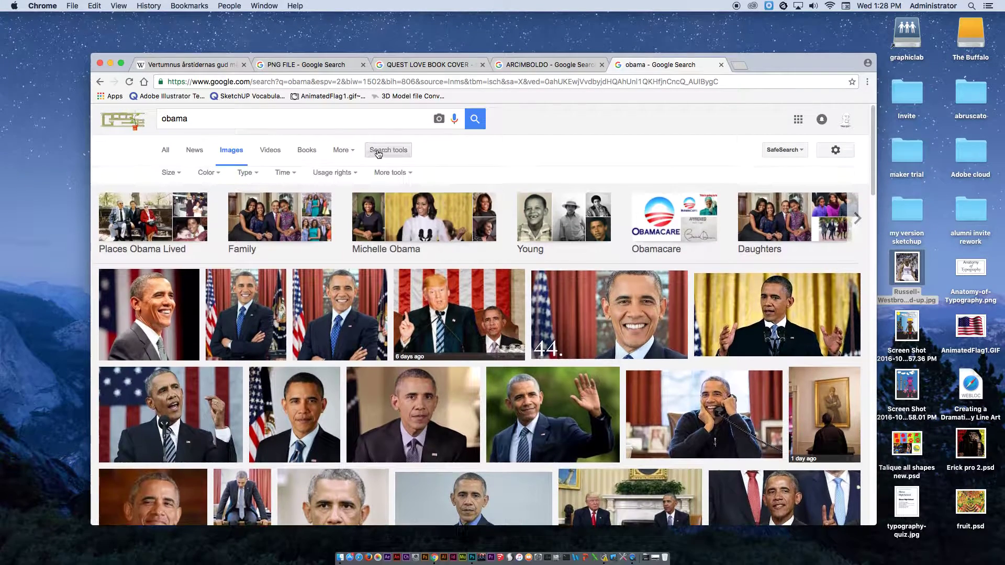
{"action": "left_click", "coordinate": [169, 177]}
{"action": "mouse_move", "coordinate": [186, 255]}
{"action": "left_click", "coordinate": [251, 267]}
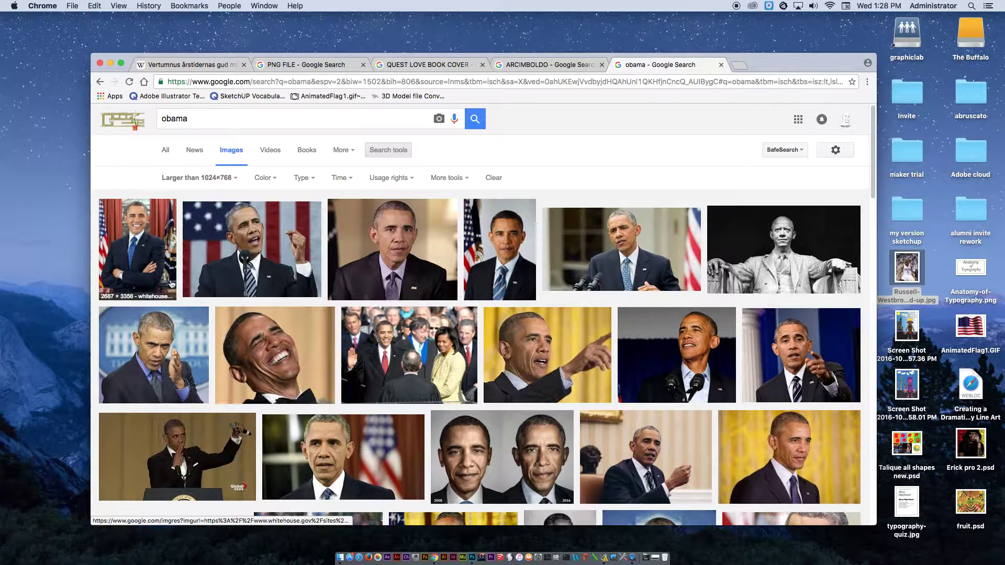
Open the whitehouse.gov official portrait of Barack Obama at full size and save the image file to the desktop.
{"action": "left_click", "coordinate": [144, 244]}
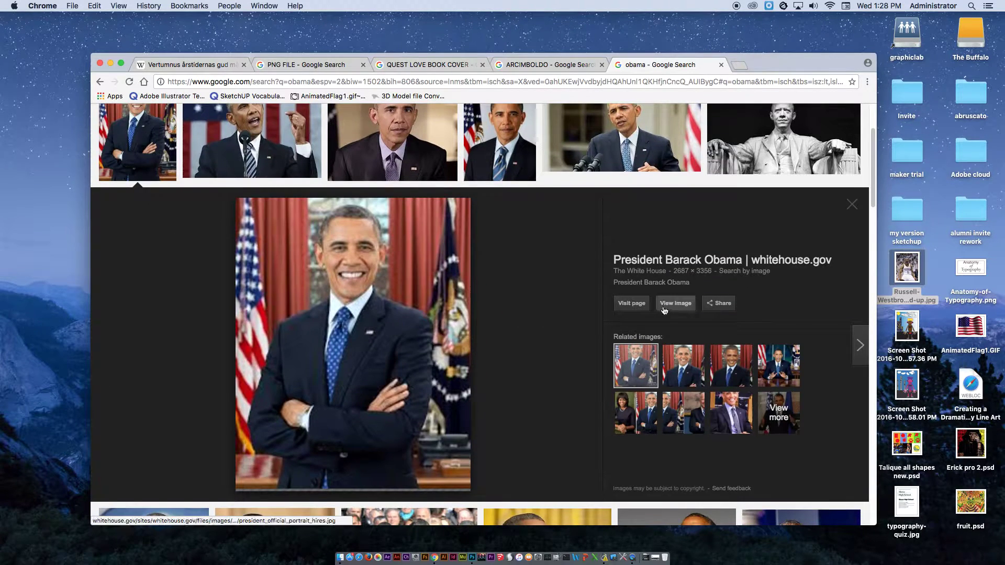
{"action": "left_click", "coordinate": [675, 303]}
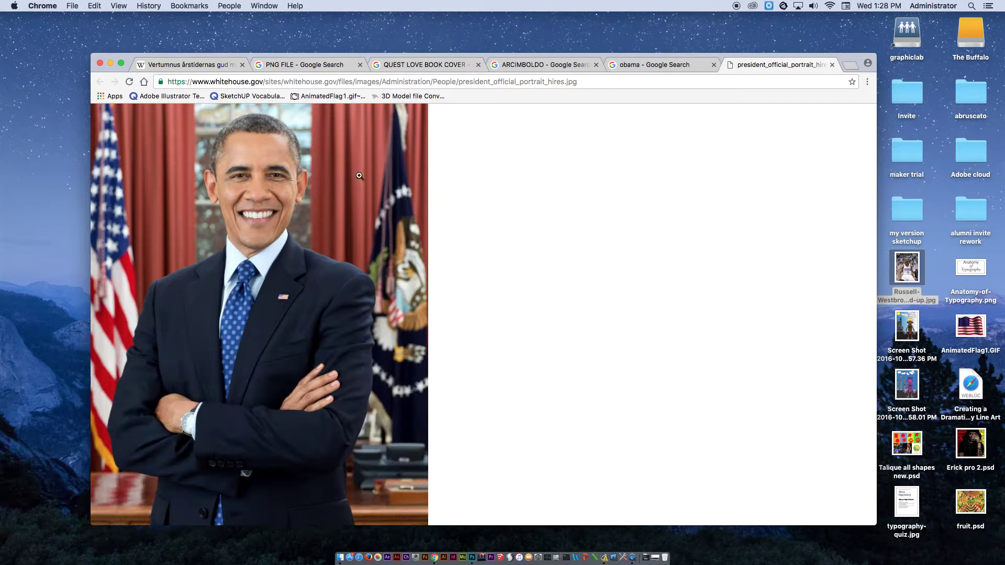
{"action": "left_click_drag", "start_coordinate": [275, 62], "coordinate": [612, 240]}
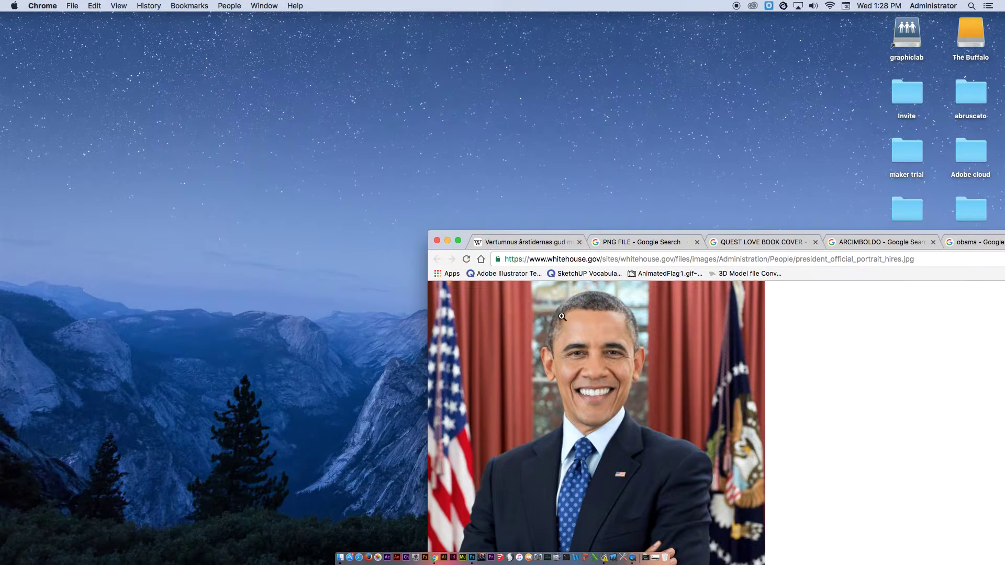
{"action": "left_click_drag", "start_coordinate": [274, 234], "coordinate": [246, 237]}
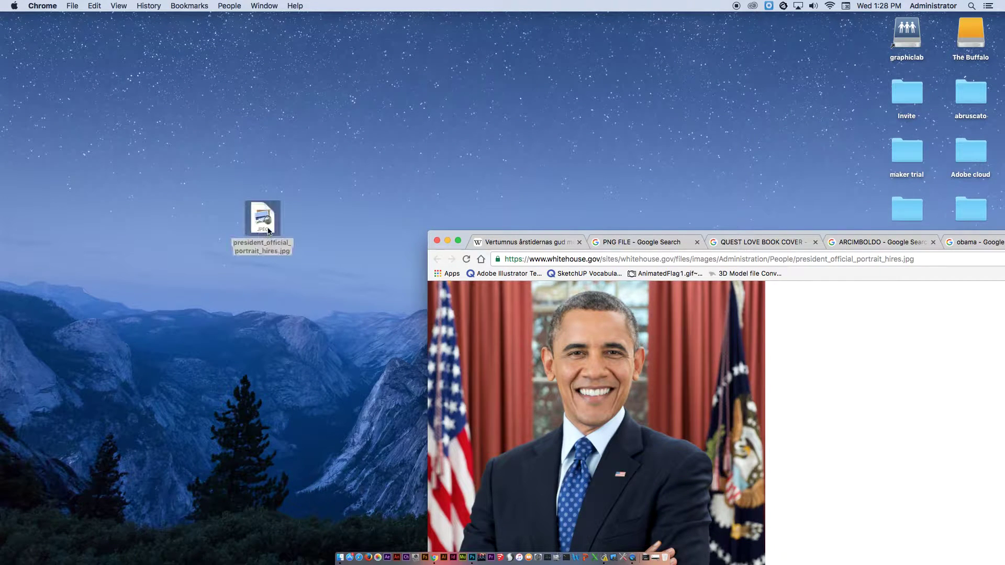
Open president_official_portrait_hires.jpg from the desktop in Adobe Photoshop CC 2015.5.
{"action": "right_click", "coordinate": [268, 232]}
{"action": "mouse_move", "coordinate": [300, 230]}
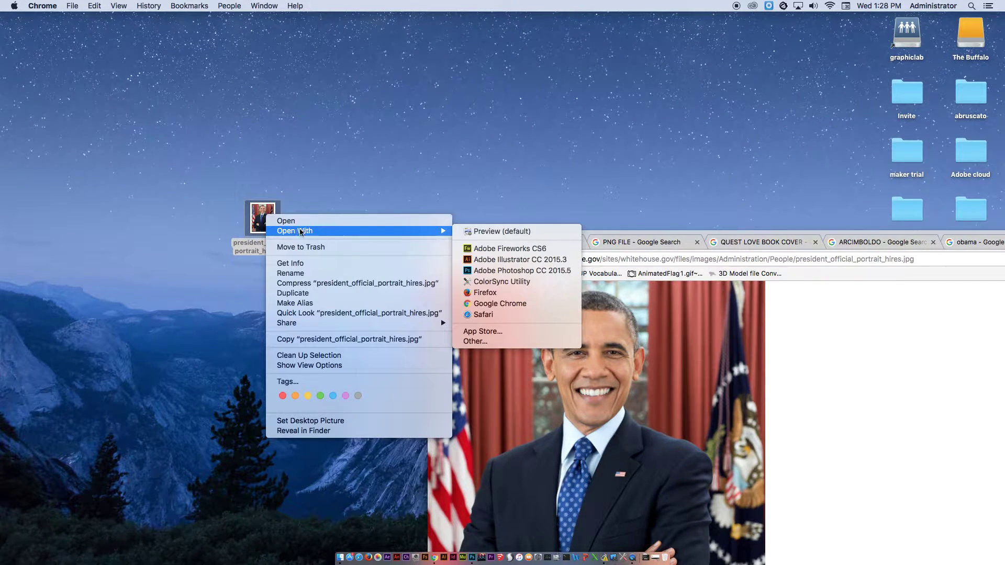
{"action": "left_click", "coordinate": [482, 271]}
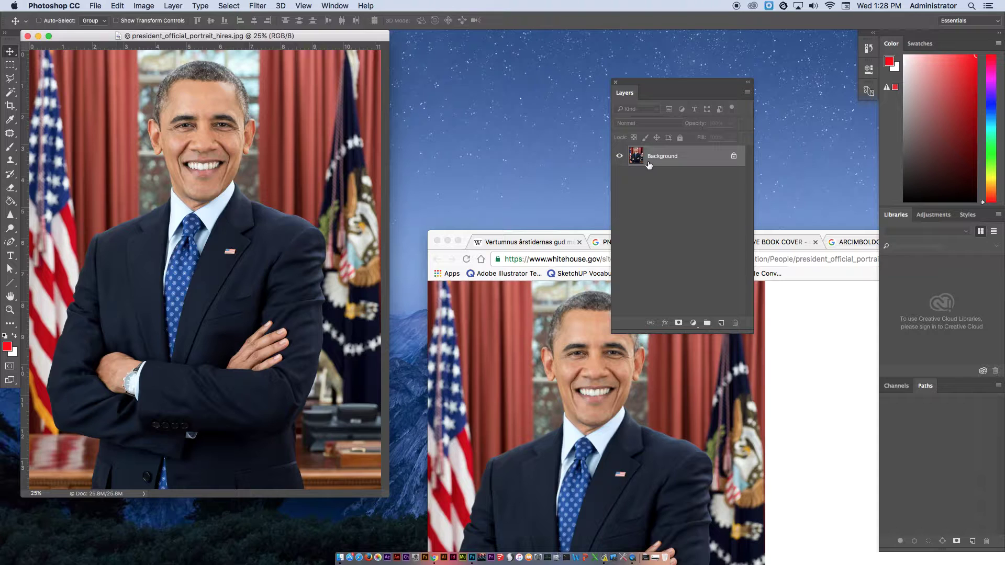
Start a new document with a width of 8.5 inches and a height of 11 inches.
{"action": "left_click", "coordinate": [96, 6]}
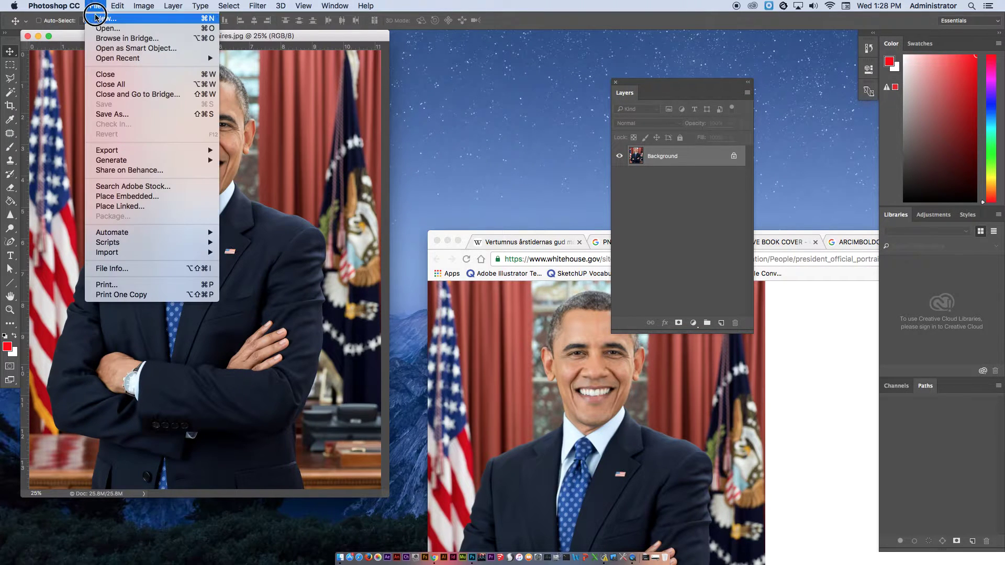
{"action": "left_click", "coordinate": [96, 19]}
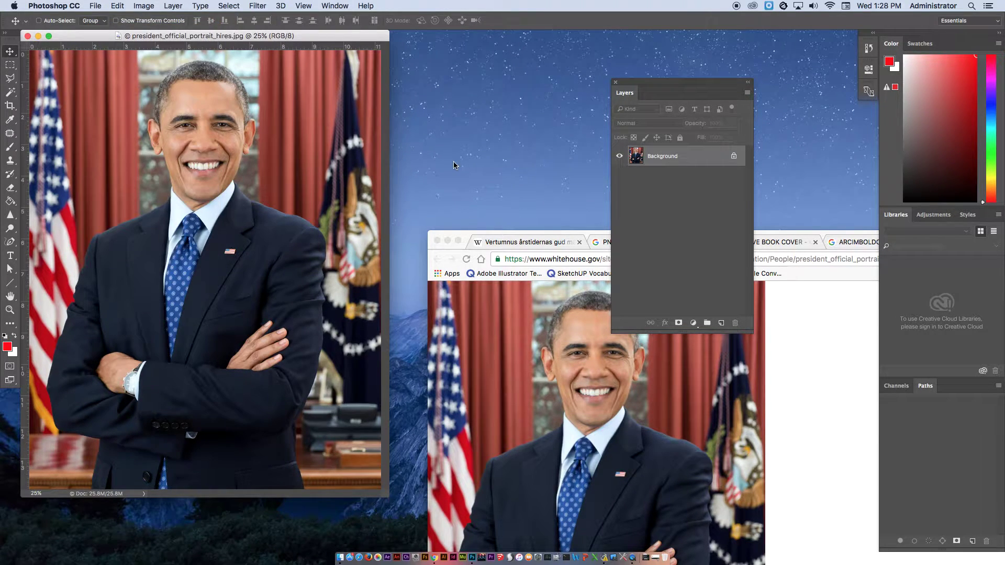
{"action": "left_click", "coordinate": [231, 83]}
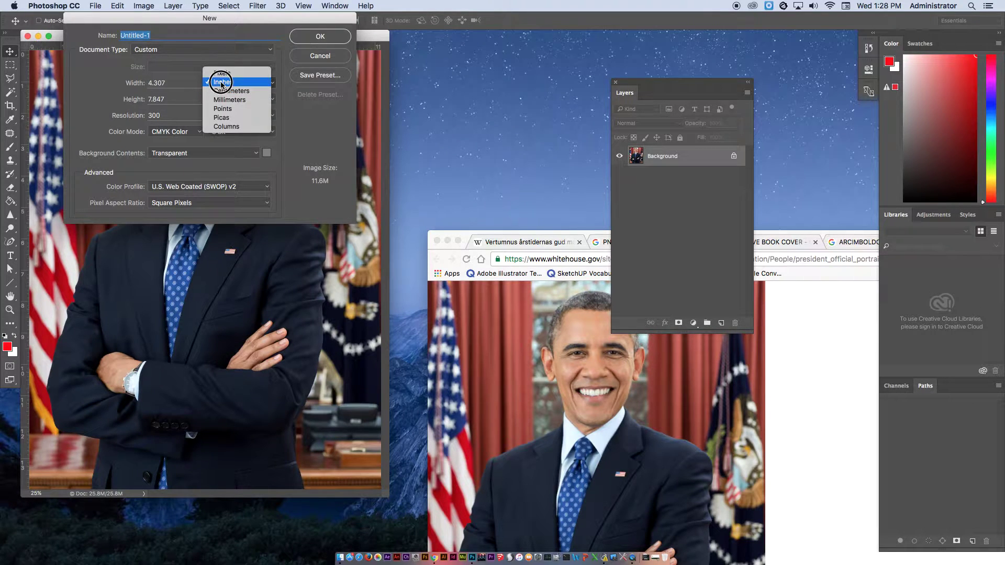
{"action": "left_click", "coordinate": [236, 83]}
{"action": "type", "text": "8.5"}
{"action": "key", "text": "Tab"}
{"action": "type", "text": "11"}
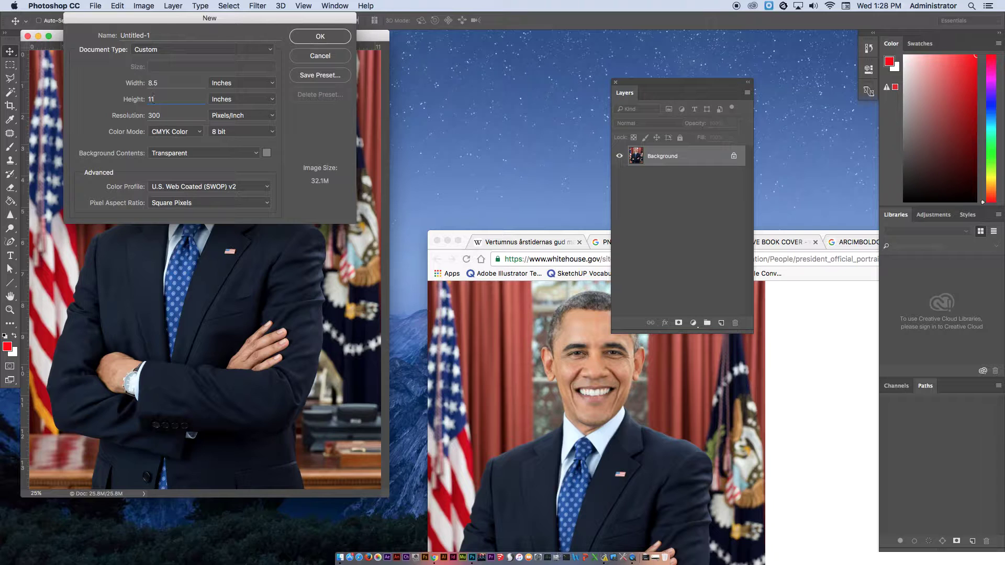
Set the new document to RGB Color with transparent background contents and create it.
{"action": "left_click", "coordinate": [186, 132]}
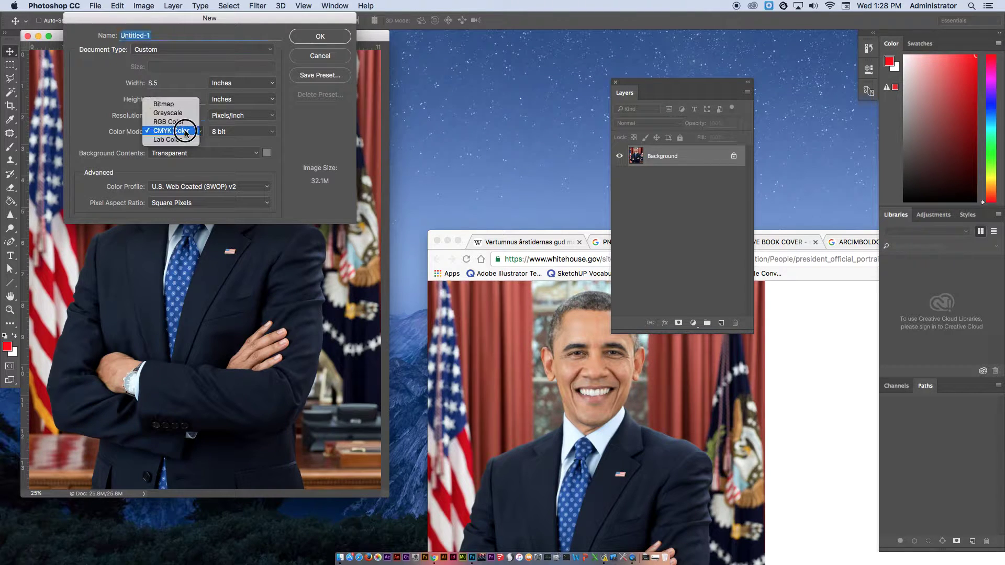
{"action": "left_click", "coordinate": [173, 121]}
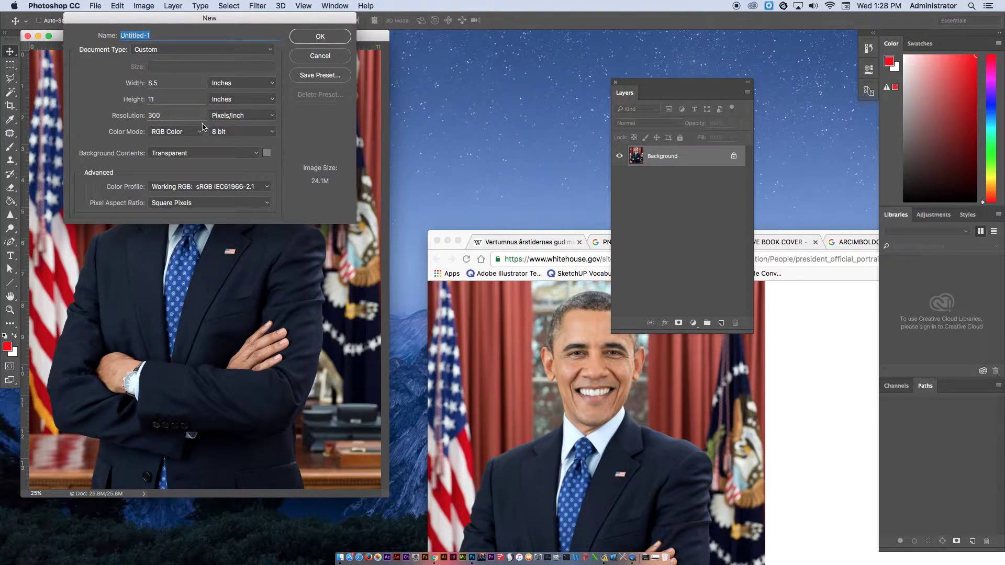
{"action": "left_click", "coordinate": [209, 152]}
{"action": "left_click", "coordinate": [210, 153]}
{"action": "left_click", "coordinate": [314, 36]}
Copy the portrait photo into the new document as a layer, and close the original portrait file.
{"action": "left_click_drag", "start_coordinate": [254, 49], "coordinate": [350, 127]}
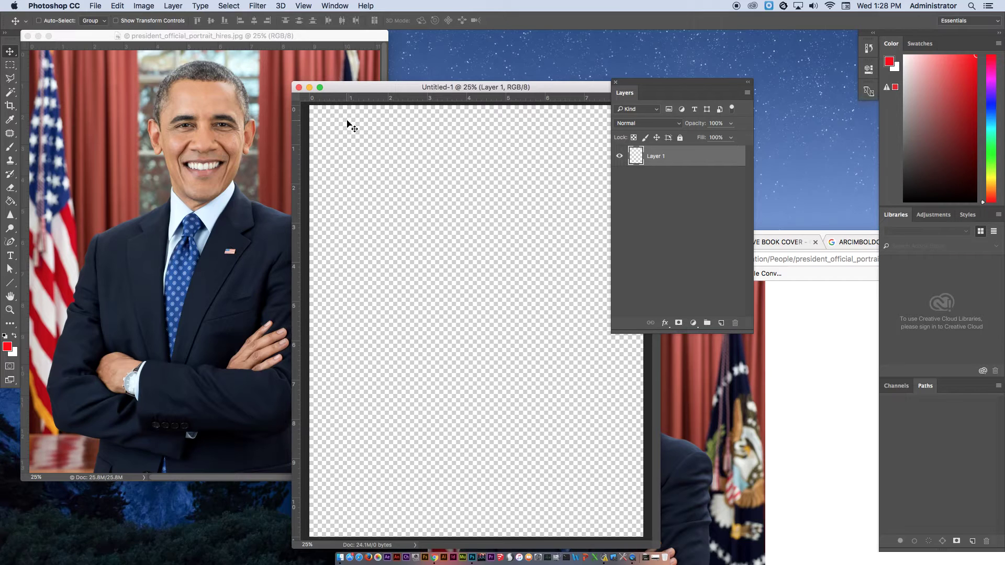
{"action": "left_click", "coordinate": [222, 38]}
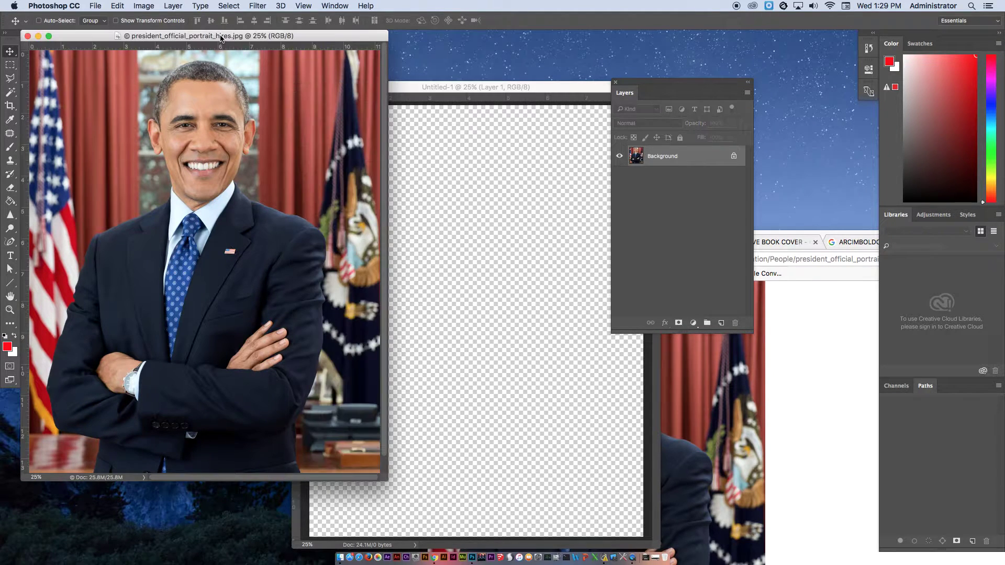
{"action": "left_click_drag", "start_coordinate": [14, 56], "coordinate": [37, 52]}
{"action": "left_click_drag", "start_coordinate": [225, 137], "coordinate": [466, 245]}
{"action": "left_click", "coordinate": [143, 115]}
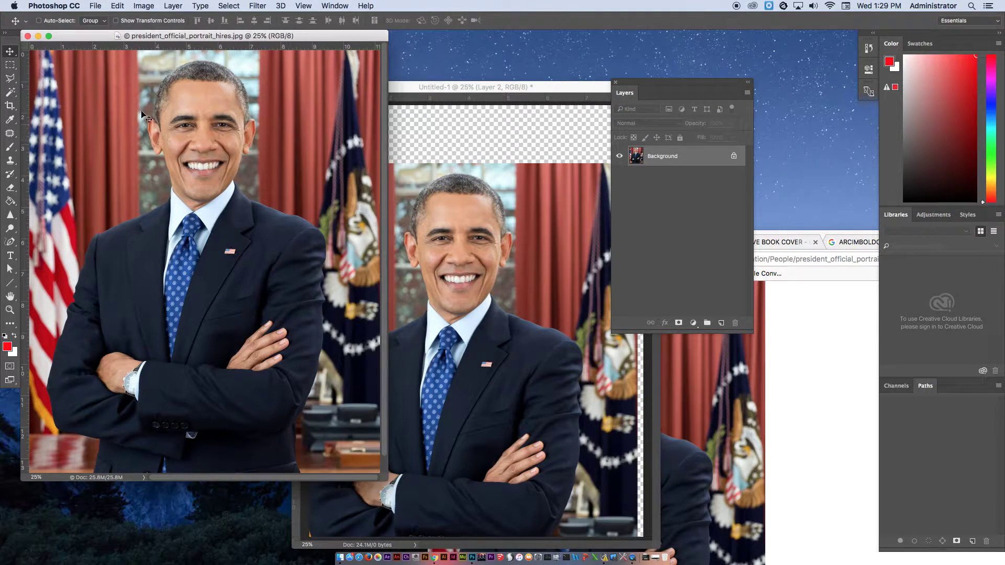
{"action": "left_click", "coordinate": [28, 37]}
{"action": "left_click_drag", "start_coordinate": [354, 90], "coordinate": [155, 62]}
Scale the portrait layer proportionally to about 152% and centre it across the canvas with its upper edge on the canvas edge.
{"action": "left_click_drag", "start_coordinate": [265, 202], "coordinate": [198, 243]}
{"action": "left_click", "coordinate": [117, 6]}
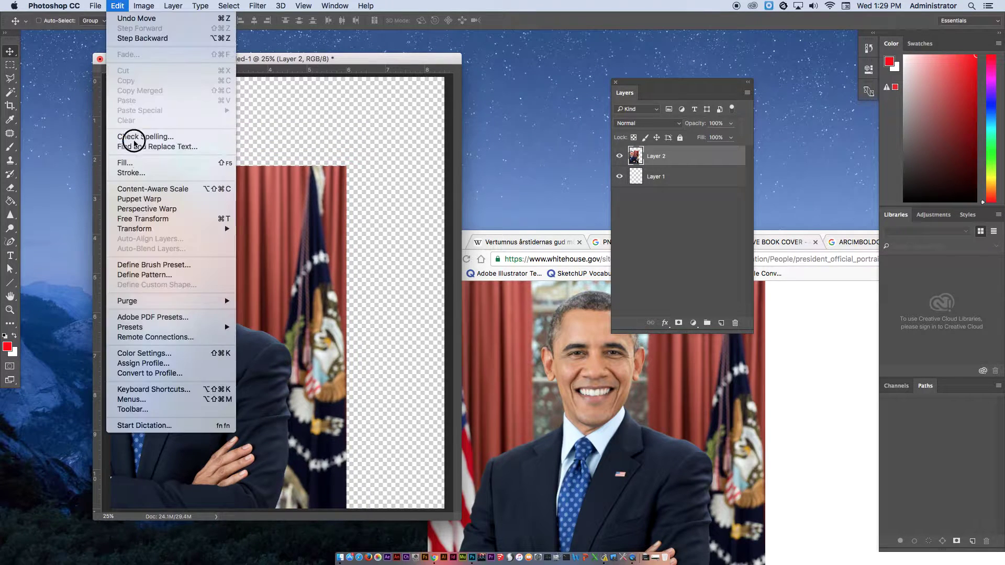
{"action": "left_click", "coordinate": [201, 218]}
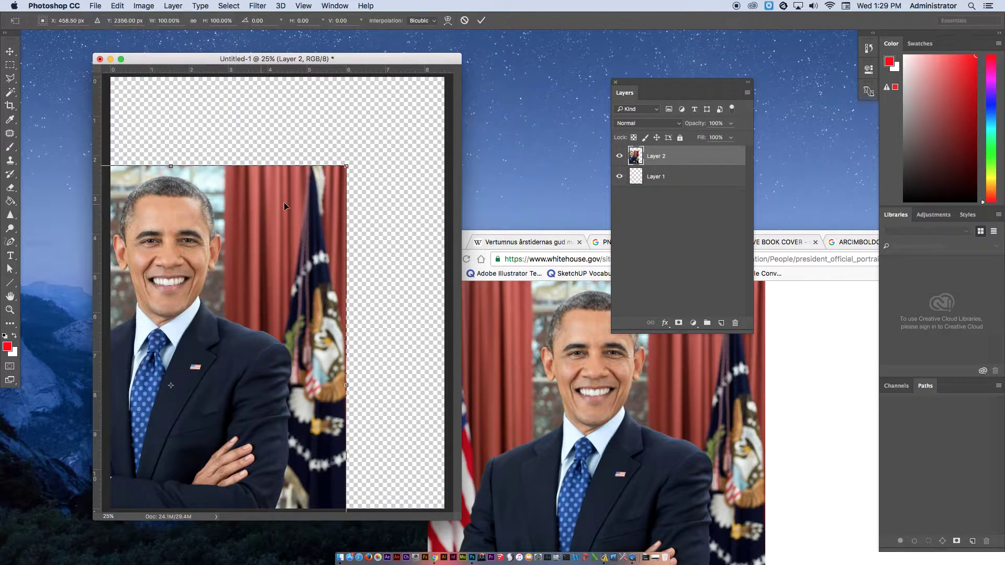
{"action": "left_click_drag", "start_coordinate": [348, 168], "coordinate": [613, 1]}
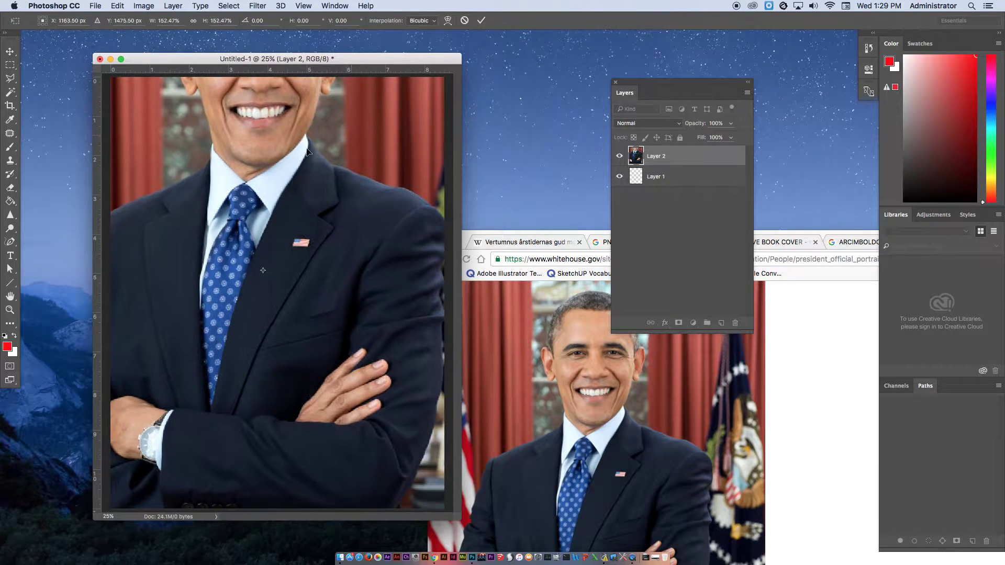
{"action": "left_click_drag", "start_coordinate": [242, 111], "coordinate": [256, 254]}
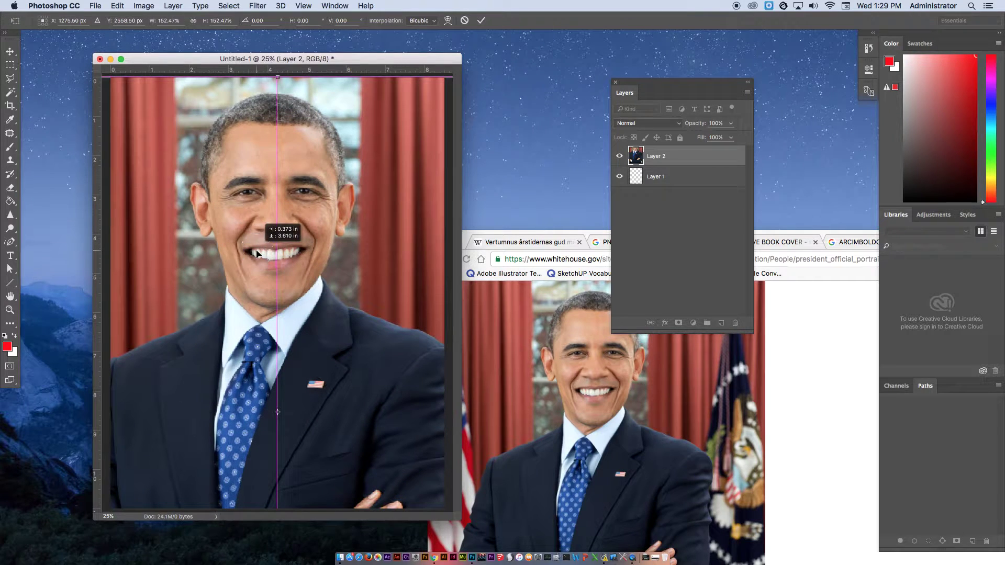
{"action": "left_click", "coordinate": [481, 20]}
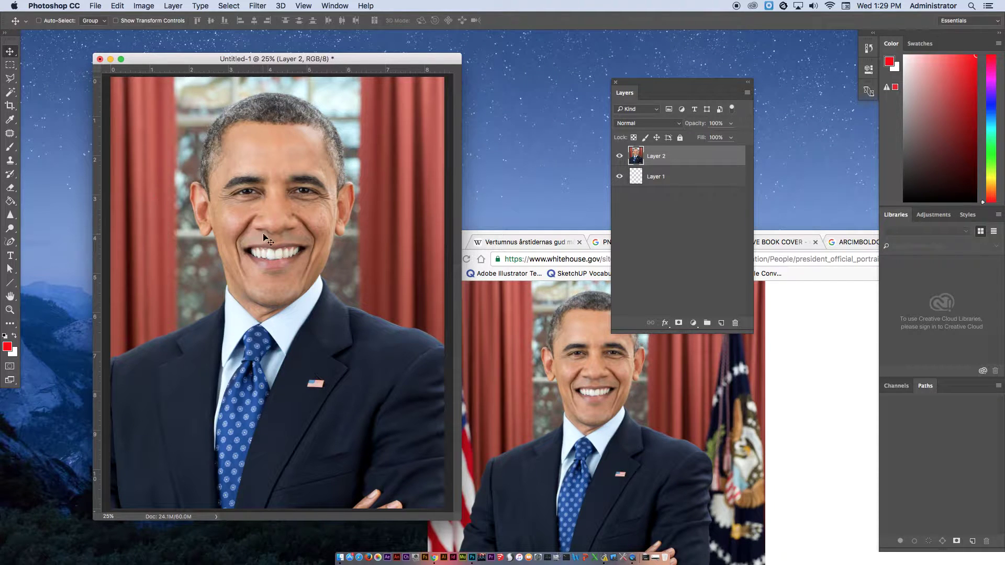
Select the whole background around the man's head and shoulders with the Quick Selection tool, excluding his hair and ears.
{"action": "left_click_drag", "start_coordinate": [10, 92], "coordinate": [44, 93]}
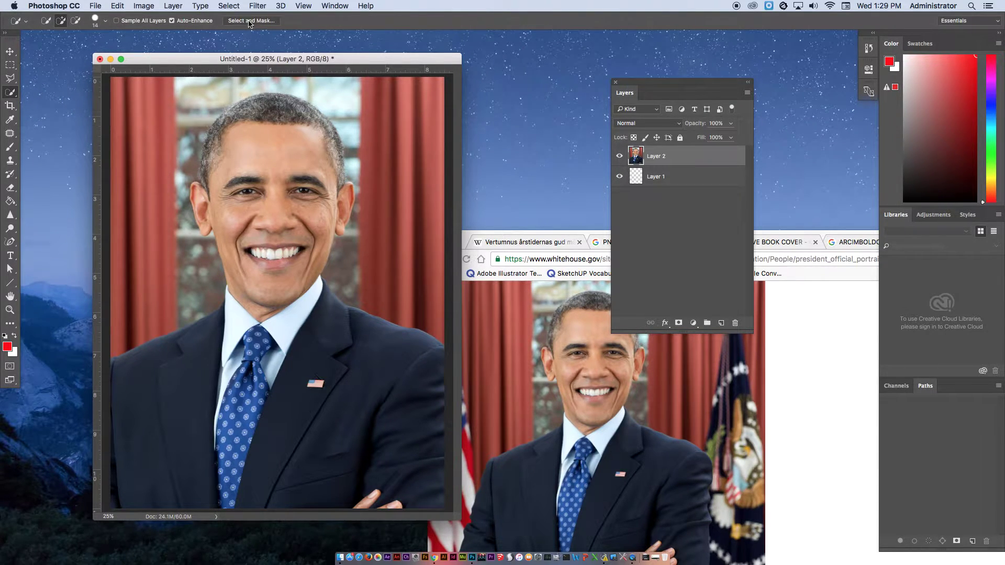
{"action": "mouse_move", "coordinate": [197, 100]}
{"action": "left_mouse_down"}
{"action": "mouse_move", "coordinate": [162, 199]}
{"action": "mouse_move", "coordinate": [168, 262]}
{"action": "mouse_move", "coordinate": [189, 218]}
{"action": "left_mouse_up"}
{"action": "key", "text": "alt"}
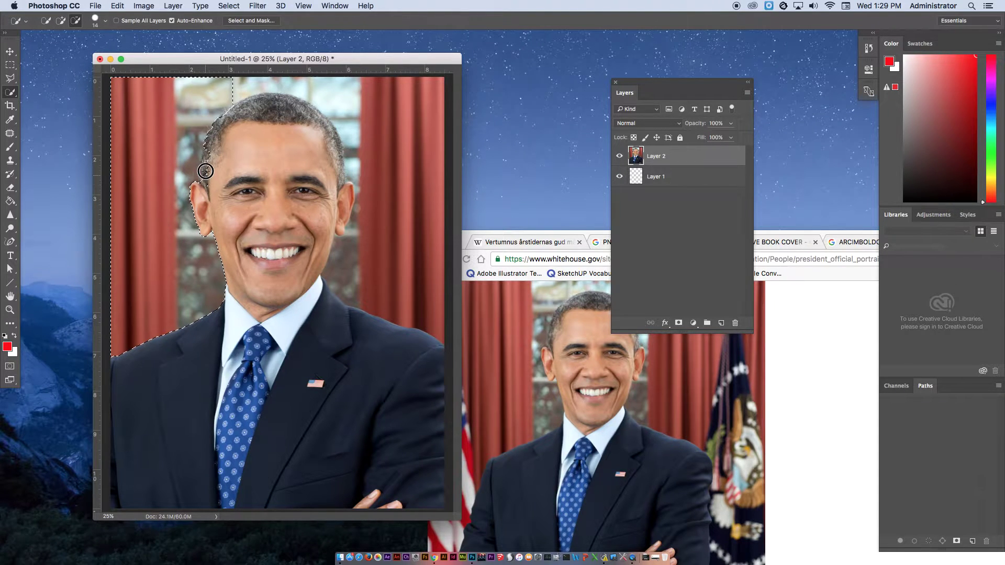
{"action": "mouse_move", "coordinate": [207, 150]}
{"action": "left_mouse_down"}
{"action": "mouse_move", "coordinate": [208, 174]}
{"action": "mouse_move", "coordinate": [212, 159]}
{"action": "left_mouse_up"}
{"action": "mouse_move", "coordinate": [229, 91]}
{"action": "left_mouse_down"}
{"action": "mouse_move", "coordinate": [299, 87]}
{"action": "mouse_move", "coordinate": [346, 120]}
{"action": "mouse_move", "coordinate": [390, 201]}
{"action": "mouse_move", "coordinate": [404, 260]}
{"action": "left_mouse_up"}
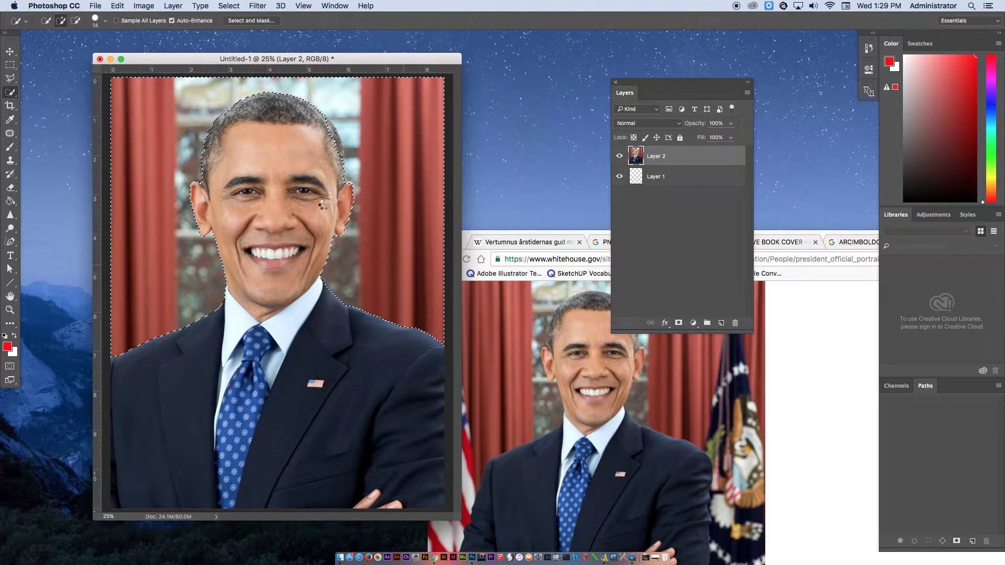
{"action": "left_click", "coordinate": [345, 185], "text": "alt"}
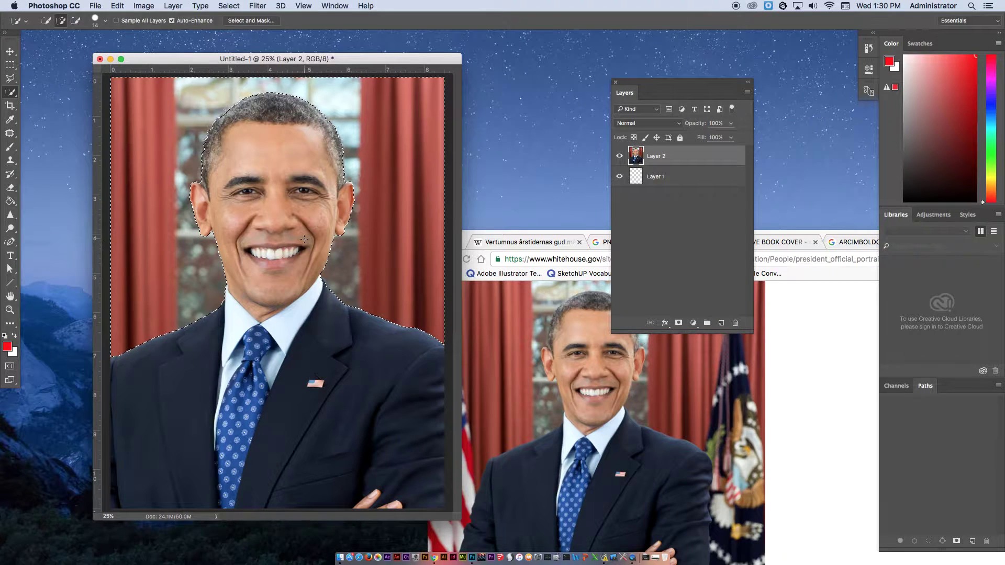
Cut the selected background onto its own layer and hide that layer.
{"action": "right_click", "coordinate": [379, 130]}
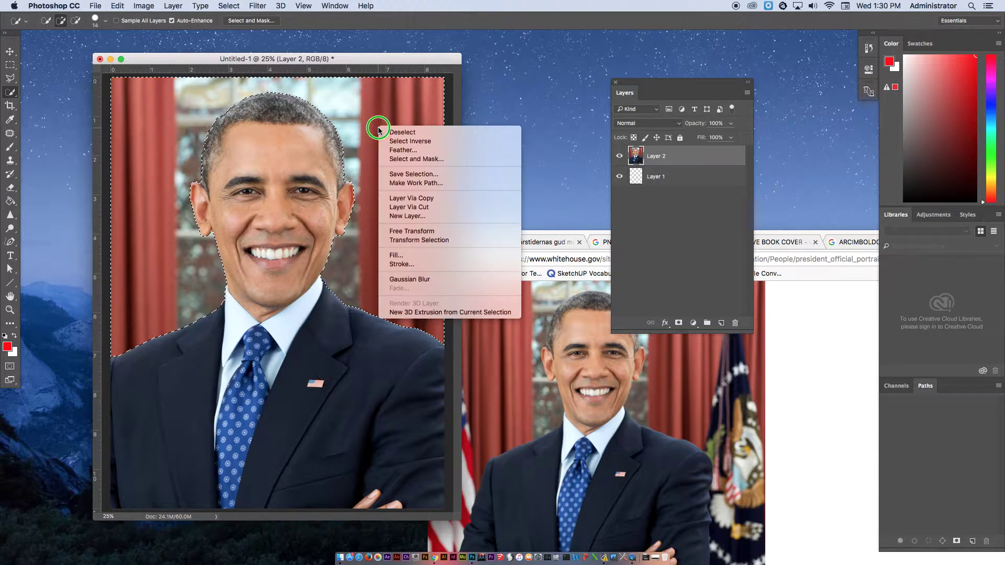
{"action": "left_click", "coordinate": [434, 206]}
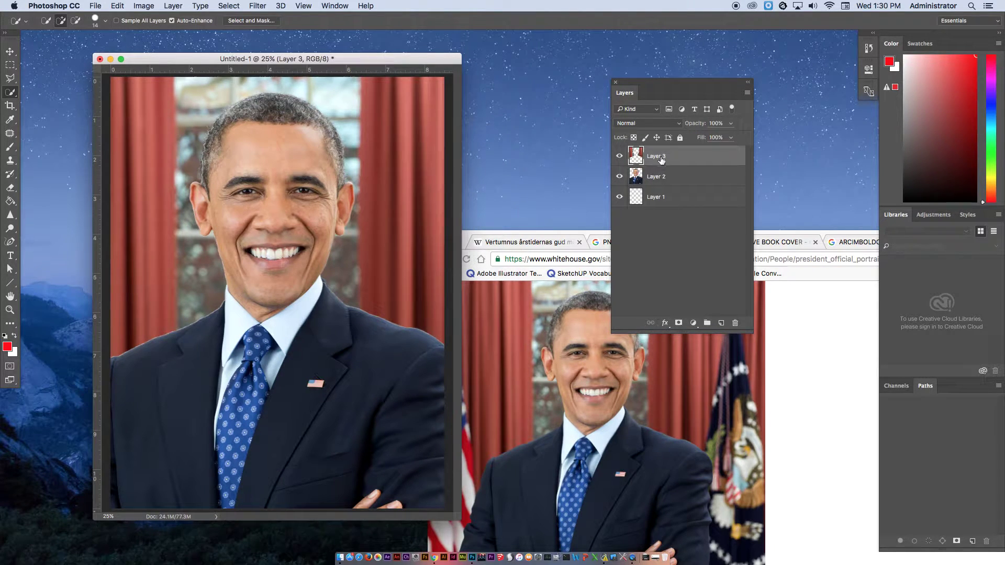
{"action": "left_click", "coordinate": [620, 156]}
{"action": "left_click", "coordinate": [620, 177]}
{"action": "left_click", "coordinate": [620, 177]}
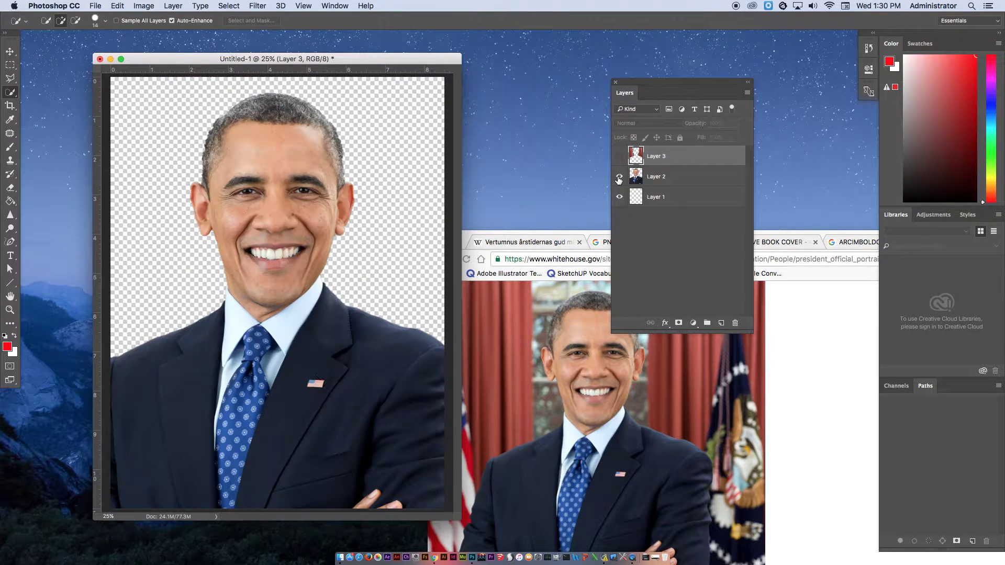
Make the cut-out figure's layer active and compare it with the background layer on and off, leaving the background hidden.
{"action": "left_click", "coordinate": [663, 178]}
{"action": "left_click", "coordinate": [620, 157]}
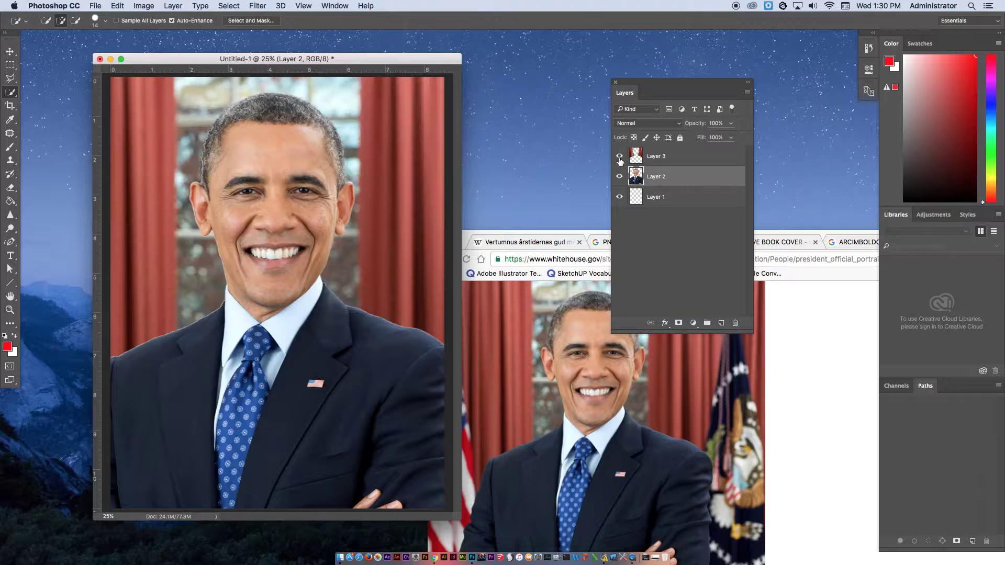
{"action": "left_click", "coordinate": [620, 157]}
{"action": "left_click", "coordinate": [619, 156]}
{"action": "left_click", "coordinate": [620, 155]}
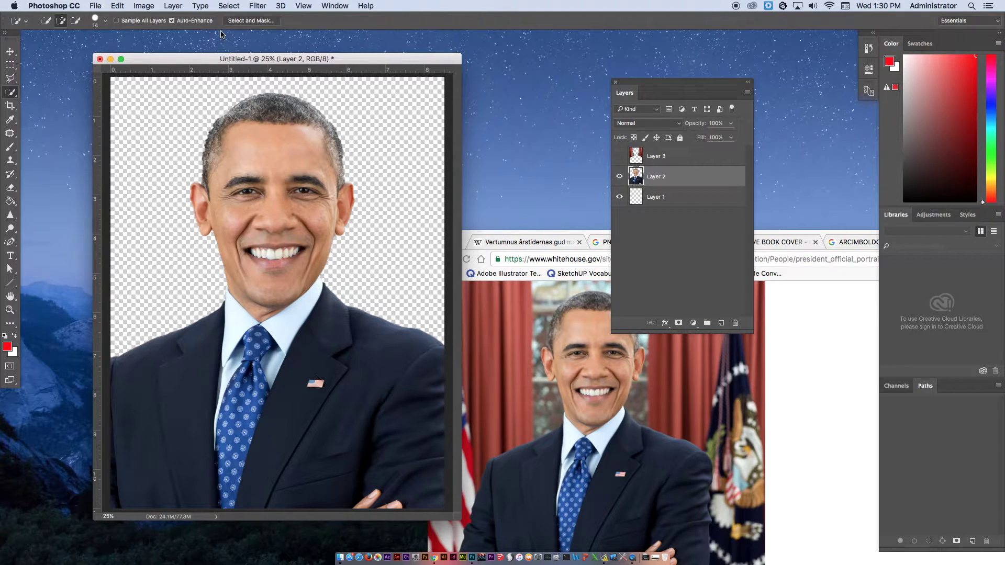
Apply a Gaussian Blur with a radius of 4.8 pixels to the cut-out figure's layer.
{"action": "left_click", "coordinate": [258, 5]}
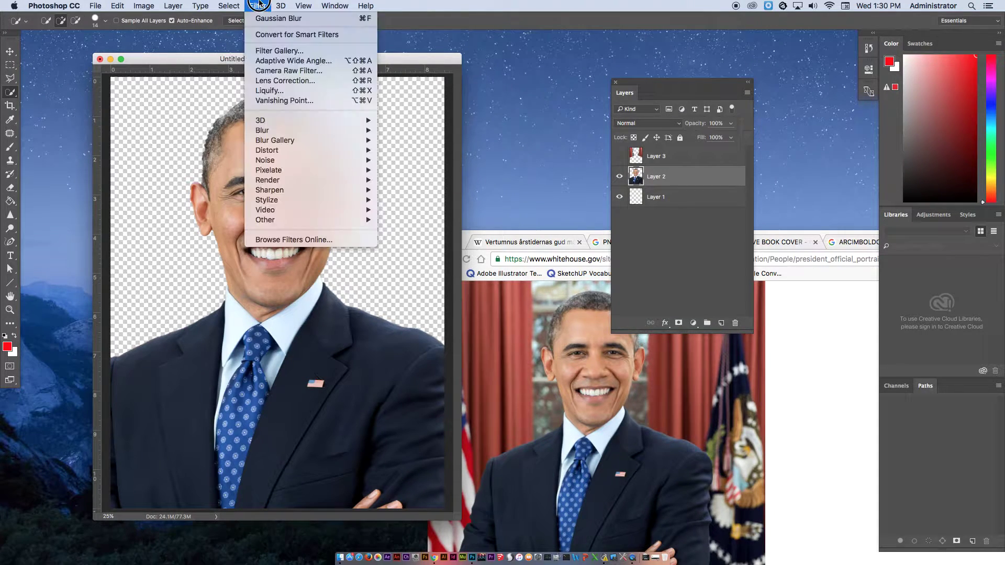
{"action": "mouse_move", "coordinate": [291, 131]}
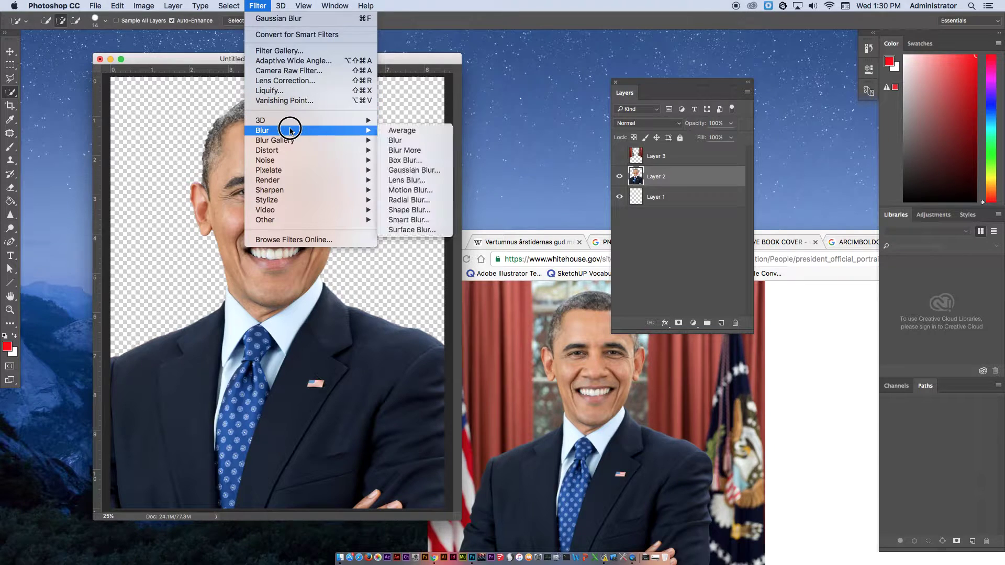
{"action": "left_click", "coordinate": [407, 170]}
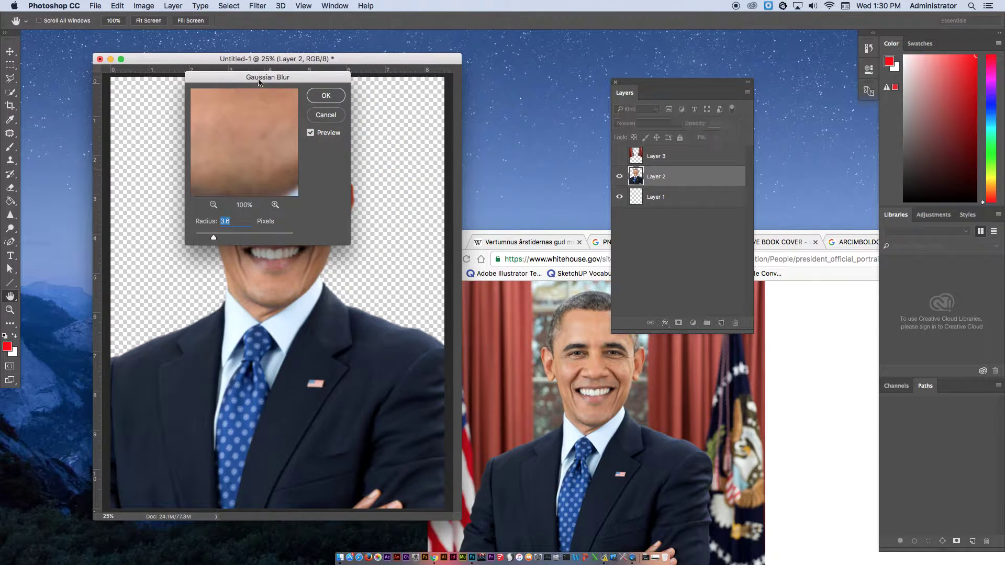
{"action": "left_click_drag", "start_coordinate": [260, 81], "coordinate": [437, 76]}
{"action": "left_click_drag", "start_coordinate": [403, 233], "coordinate": [398, 234]}
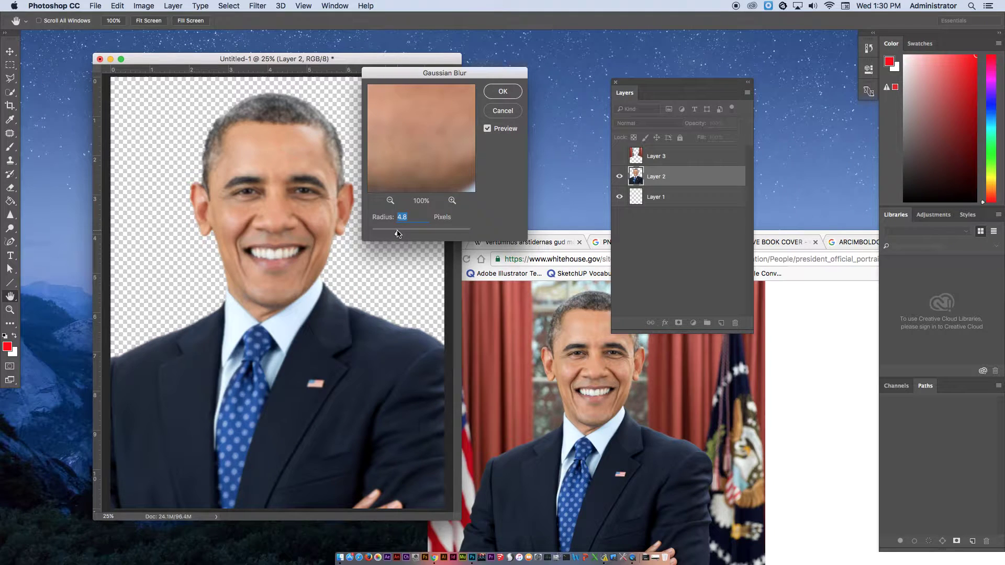
{"action": "left_click", "coordinate": [499, 96]}
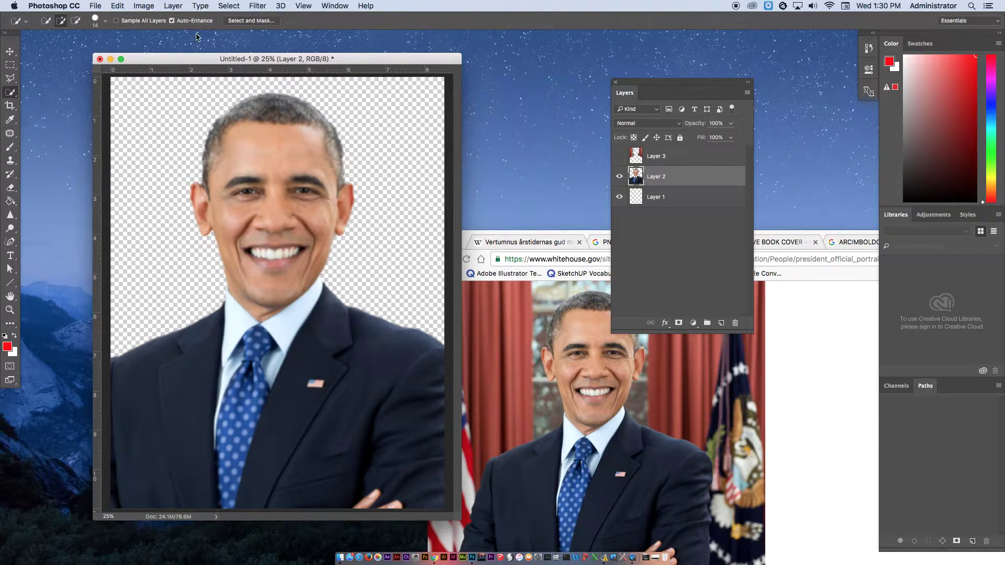
Posterize the cut-out figure's layer at 7 levels, previewing lower and higher level counts before applying it.
{"action": "left_click", "coordinate": [143, 5]}
{"action": "mouse_move", "coordinate": [162, 35]}
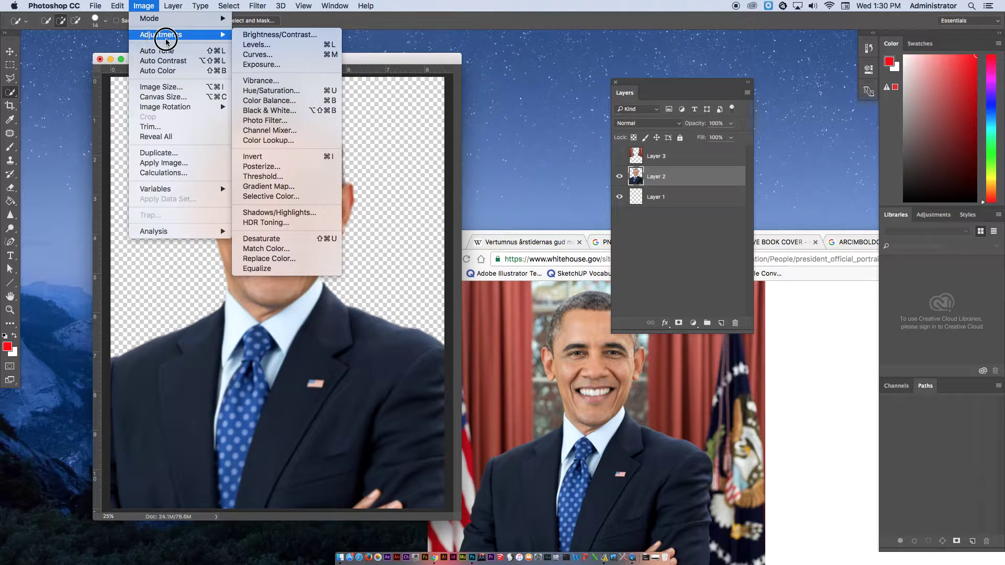
{"action": "left_click", "coordinate": [282, 166]}
{"action": "left_click_drag", "start_coordinate": [384, 110], "coordinate": [416, 97]}
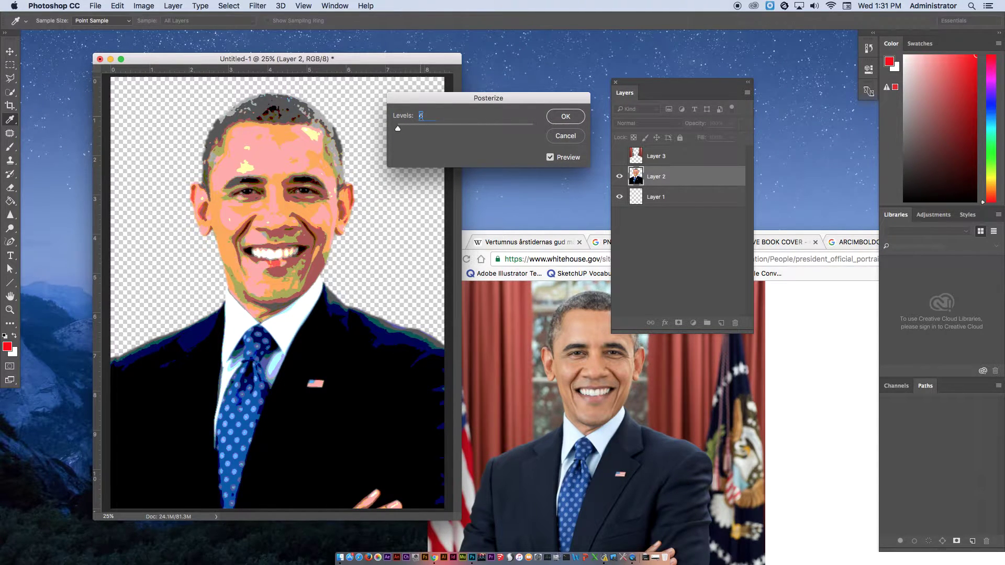
{"action": "key", "text": "Up"}
{"action": "key", "text": "Up"}
{"action": "key", "text": "Up"}
{"action": "key", "text": "Up"}
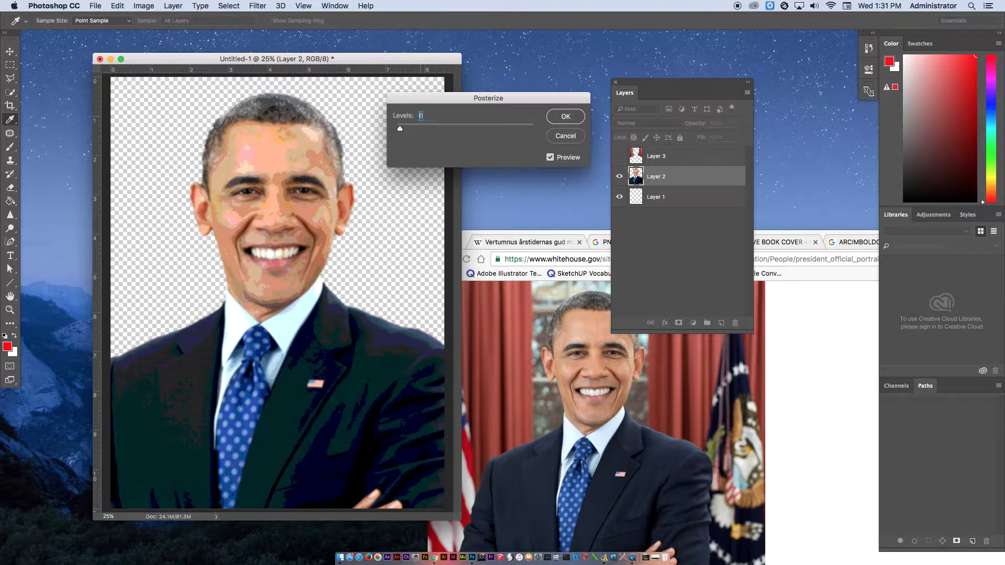
{"action": "key", "text": "Up"}
{"action": "key", "text": "Up"}
{"action": "key", "text": "Up"}
{"action": "key", "text": "Up"}
{"action": "key", "text": "Up"}
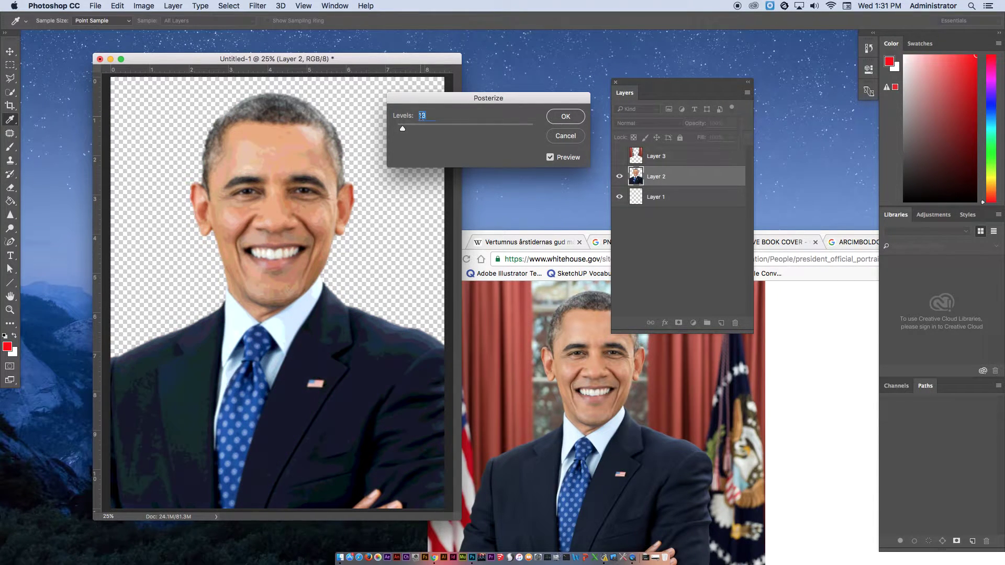
{"action": "key", "text": "Down"}
{"action": "key", "text": "Down"}
{"action": "key", "text": "Down"}
{"action": "key", "text": "Down"}
{"action": "key", "text": "Down"}
{"action": "key", "text": "Down"}
{"action": "key", "text": "Down"}
{"action": "key", "text": "Down"}
{"action": "key", "text": "Down"}
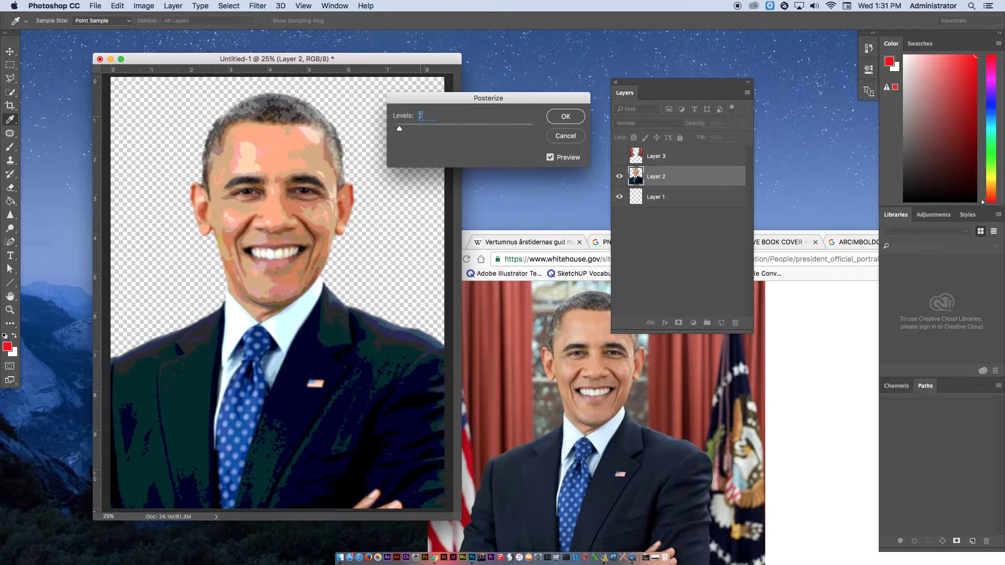
{"action": "key", "text": "Down"}
{"action": "key", "text": "Down"}
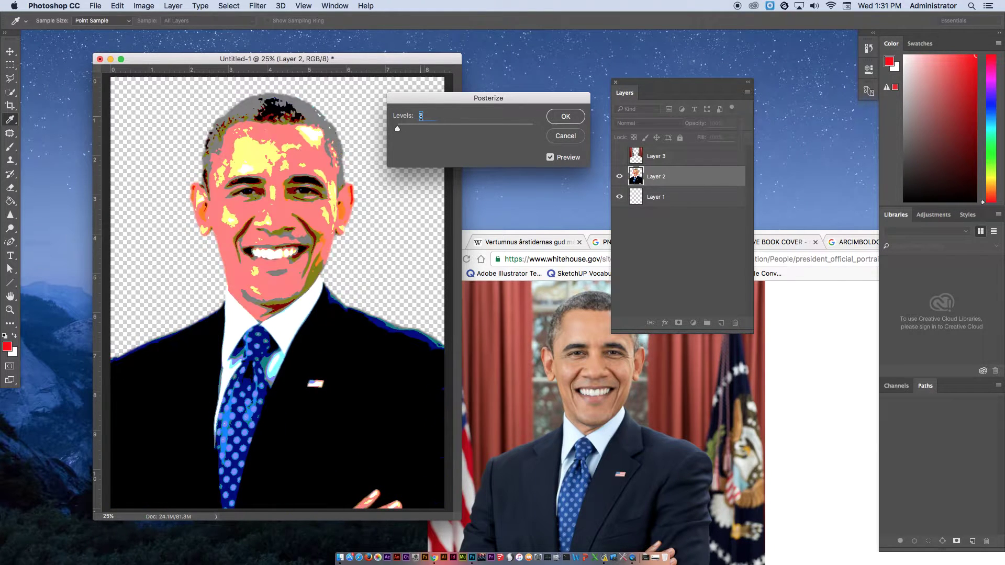
{"action": "key", "text": "Up"}
{"action": "key", "text": "Up"}
{"action": "key", "text": "Up"}
{"action": "key", "text": "Up"}
{"action": "key", "text": "Up"}
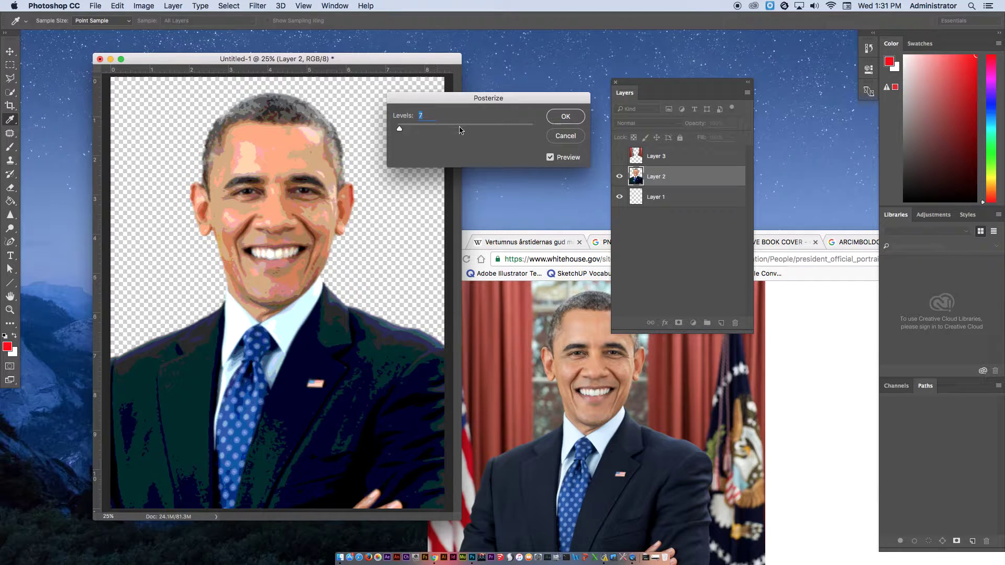
{"action": "left_click", "coordinate": [565, 116]}
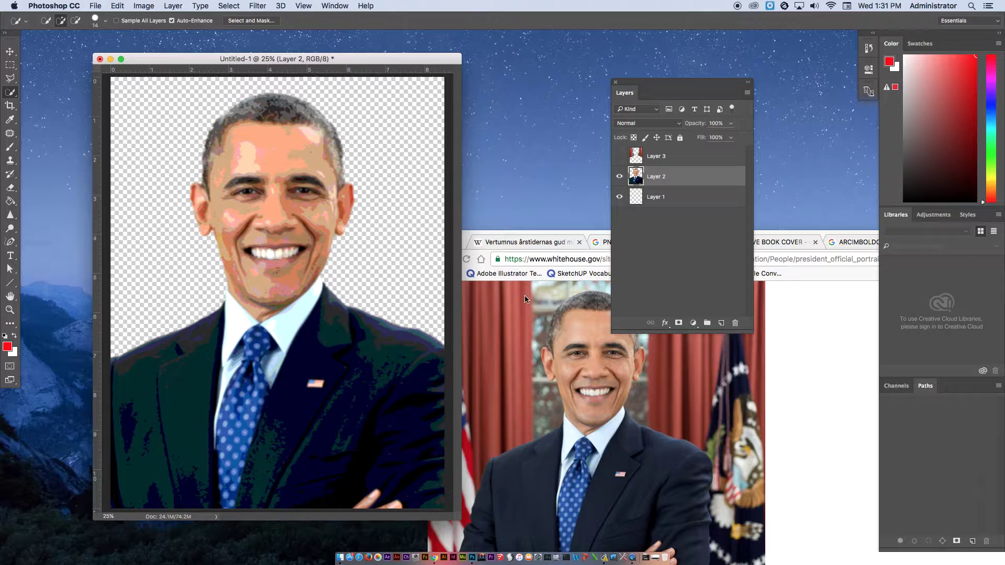
Switch to Chrome, reposition its window over the document and close the full-size portrait photo's page.
{"action": "left_click", "coordinate": [494, 307]}
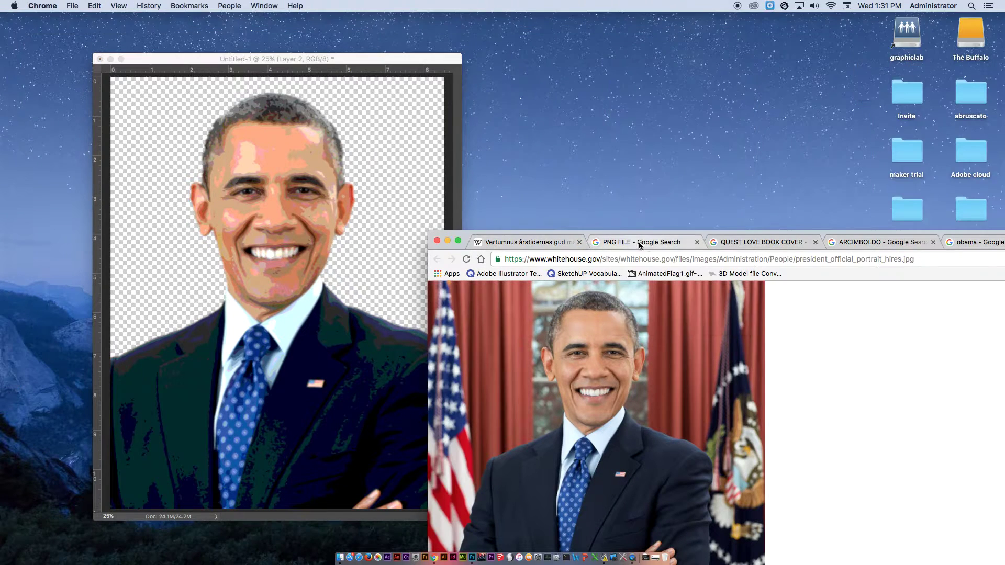
{"action": "left_click_drag", "start_coordinate": [690, 227], "coordinate": [573, 102]}
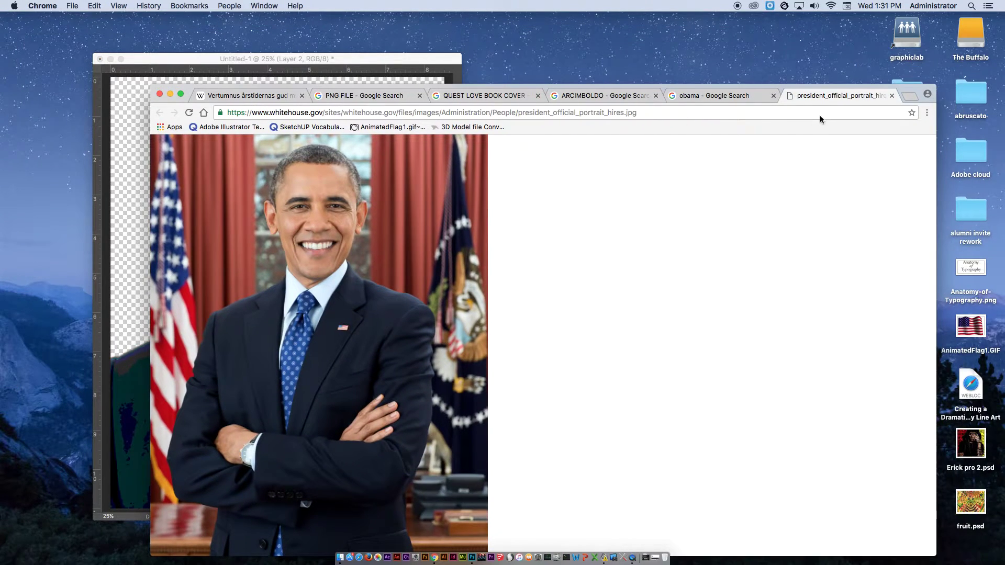
{"action": "key", "text": "super+w"}
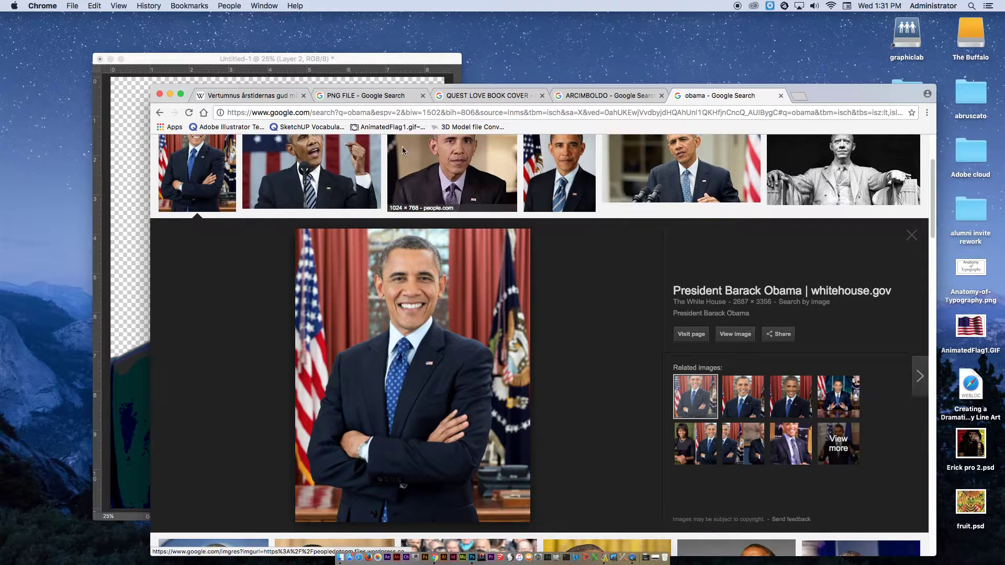
Replace the obama query in Google Images with "fruit png" and run the search.
{"action": "scroll", "coordinate": [404, 151], "scroll_direction": "up", "scroll_amount": 3}
{"action": "left_click_drag", "start_coordinate": [204, 150], "coordinate": [297, 148]}
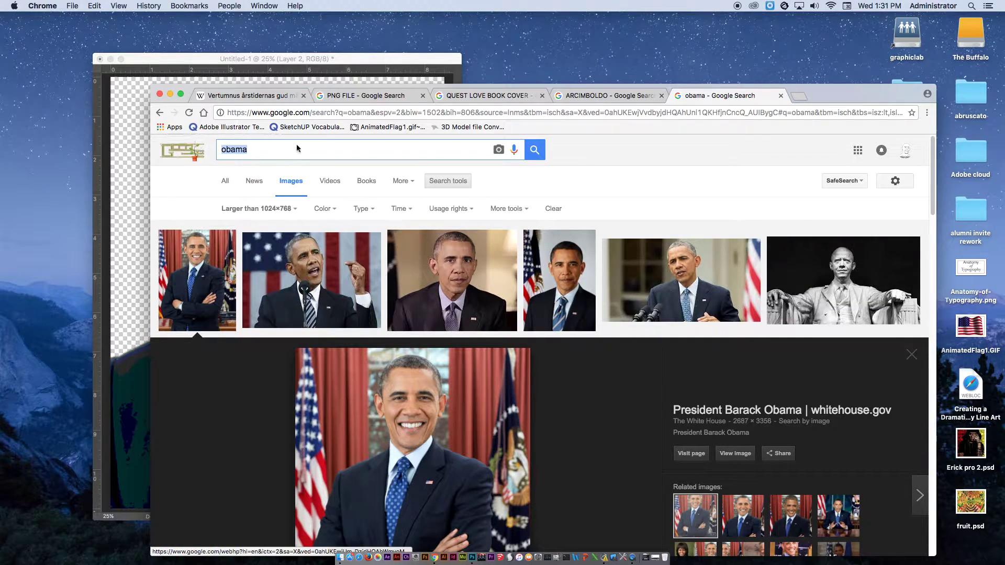
{"action": "key", "text": "BackSpace"}
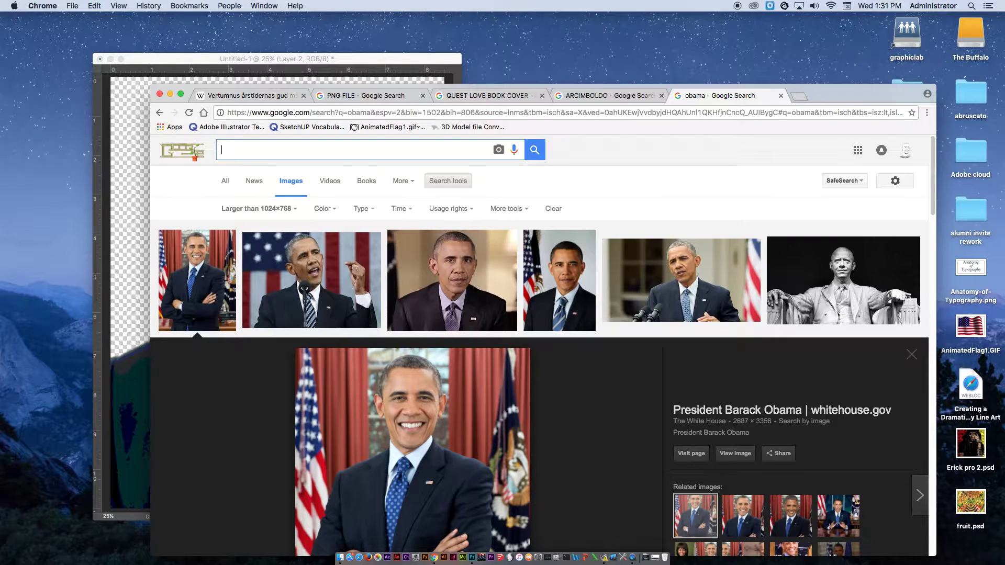
{"action": "type", "text": "fruit"}
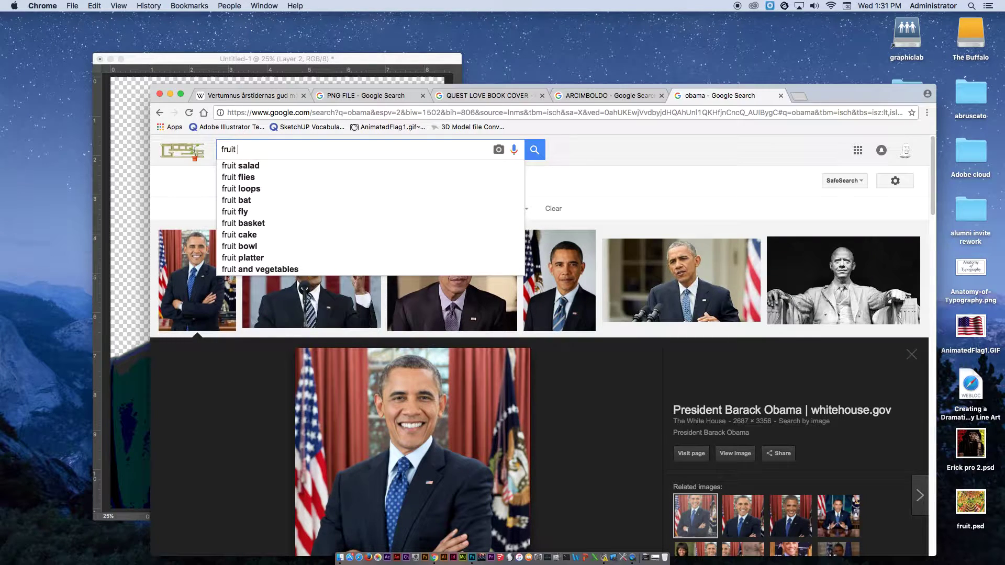
{"action": "type", "text": " png"}
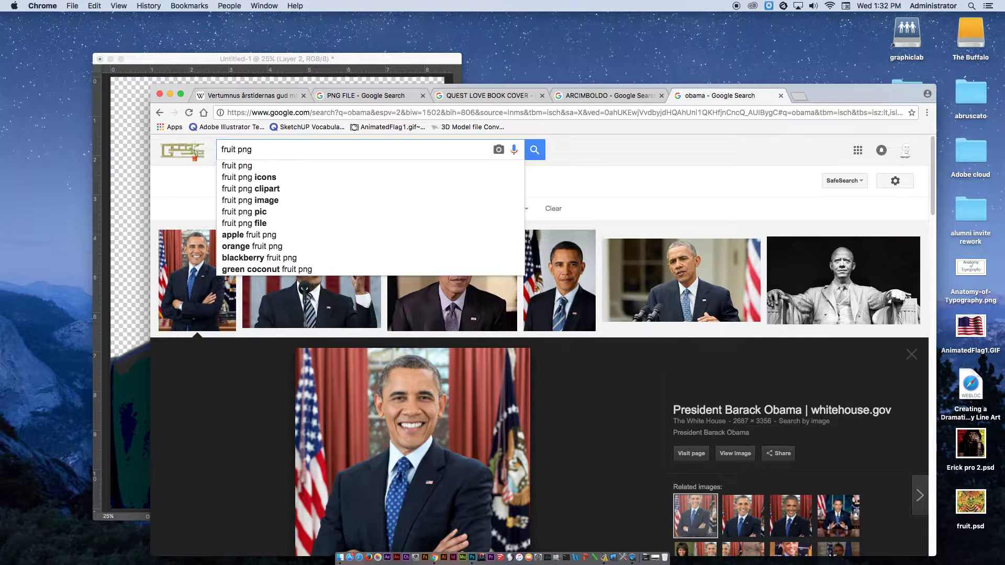
{"action": "key", "text": "Return"}
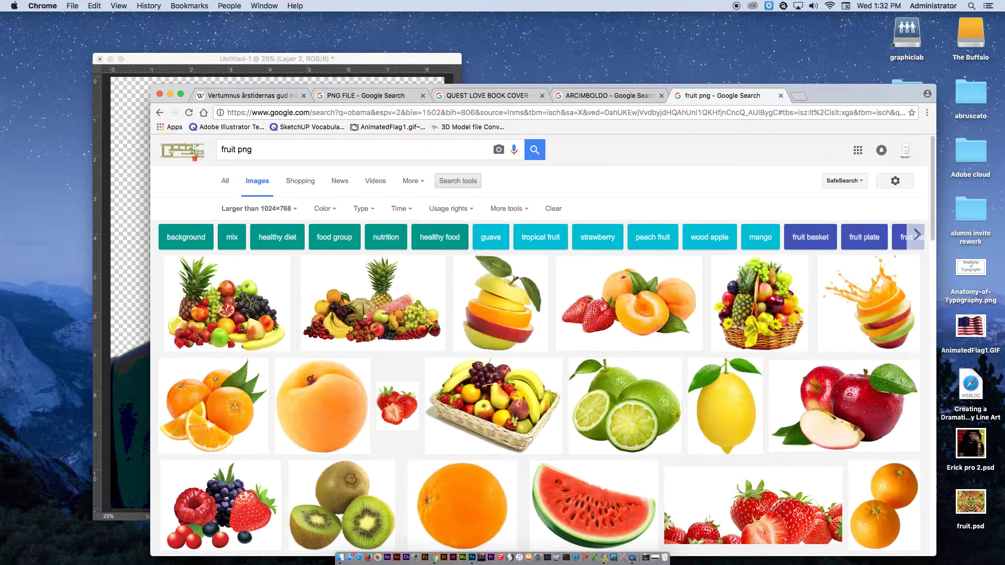
Find the single whole orange from PngPix in the fruit results and open its full-size image.
{"action": "scroll", "coordinate": [430, 285], "scroll_direction": "down", "scroll_amount": 1}
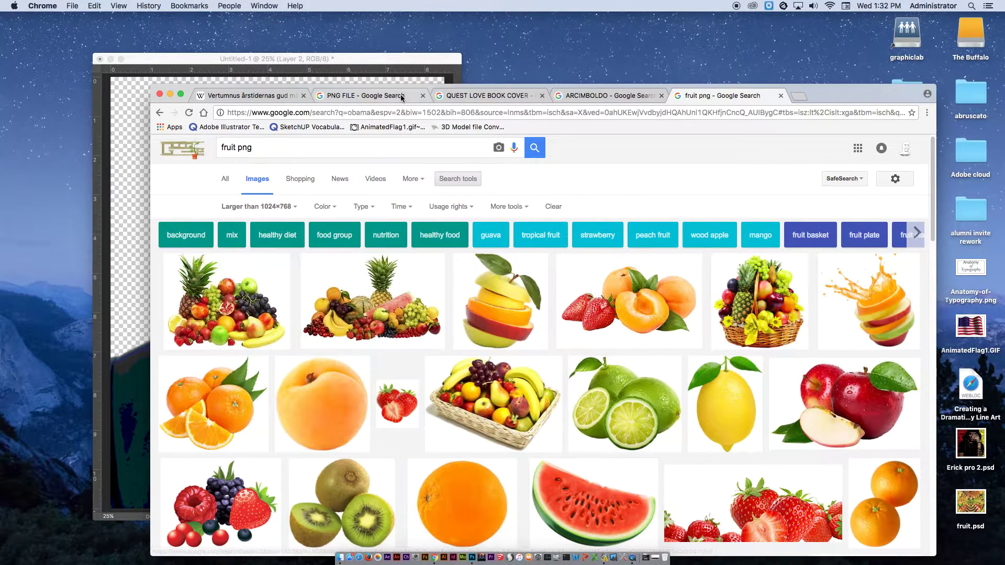
{"action": "left_click_drag", "start_coordinate": [401, 98], "coordinate": [437, 50]}
{"action": "scroll", "coordinate": [628, 319], "scroll_direction": "down", "scroll_amount": 2}
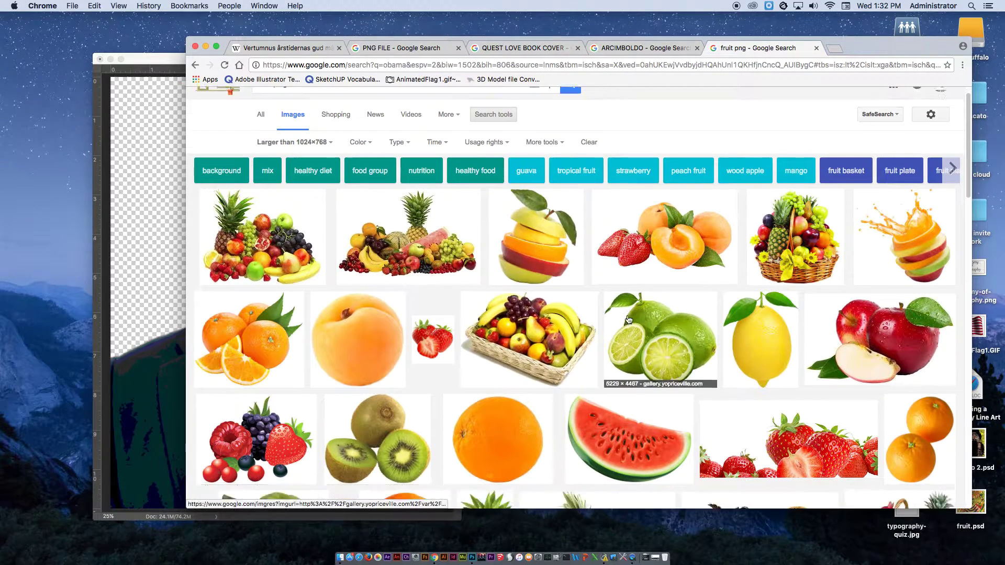
{"action": "scroll", "coordinate": [628, 319], "scroll_direction": "down", "scroll_amount": 3}
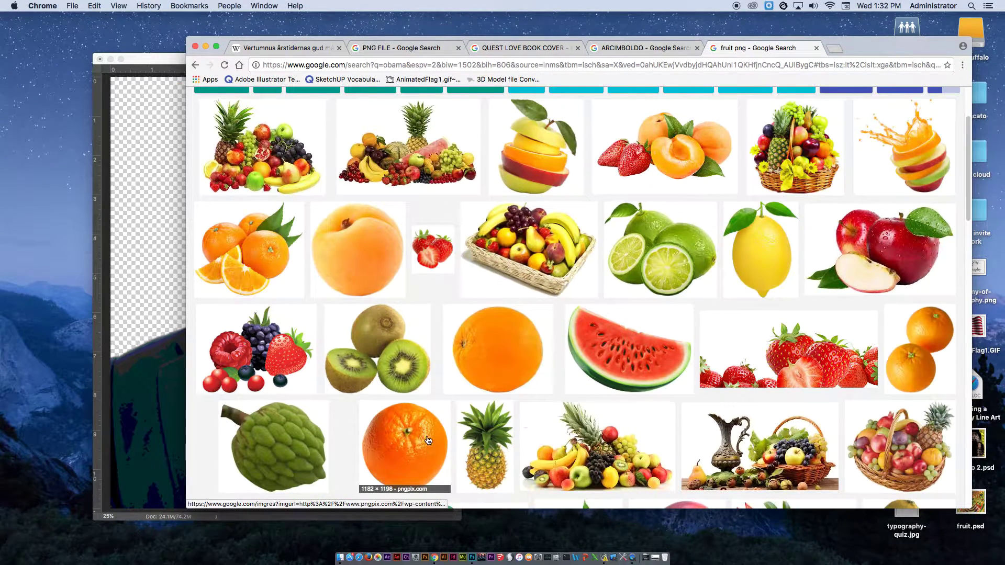
{"action": "left_click", "coordinate": [427, 440]}
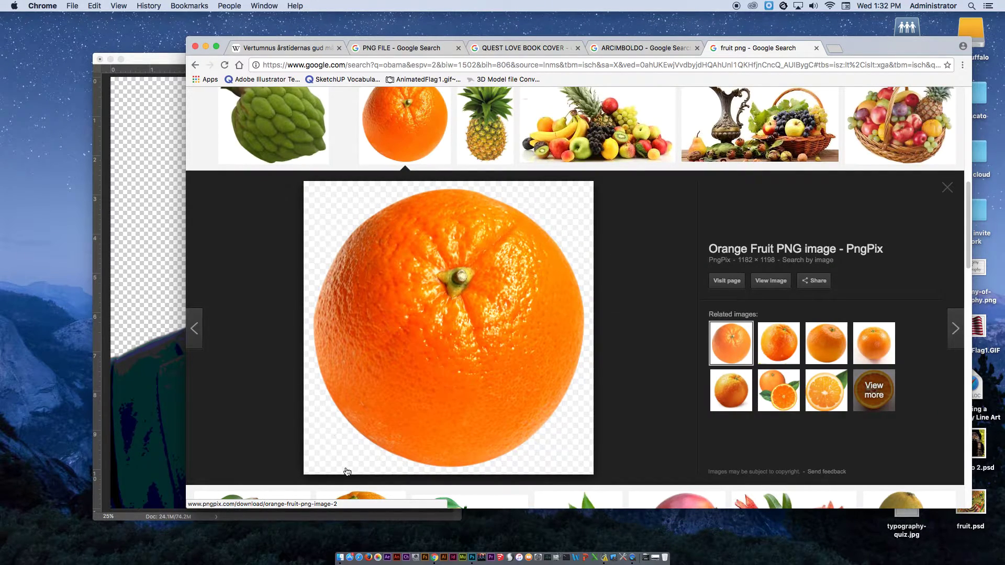
{"action": "left_click", "coordinate": [771, 282]}
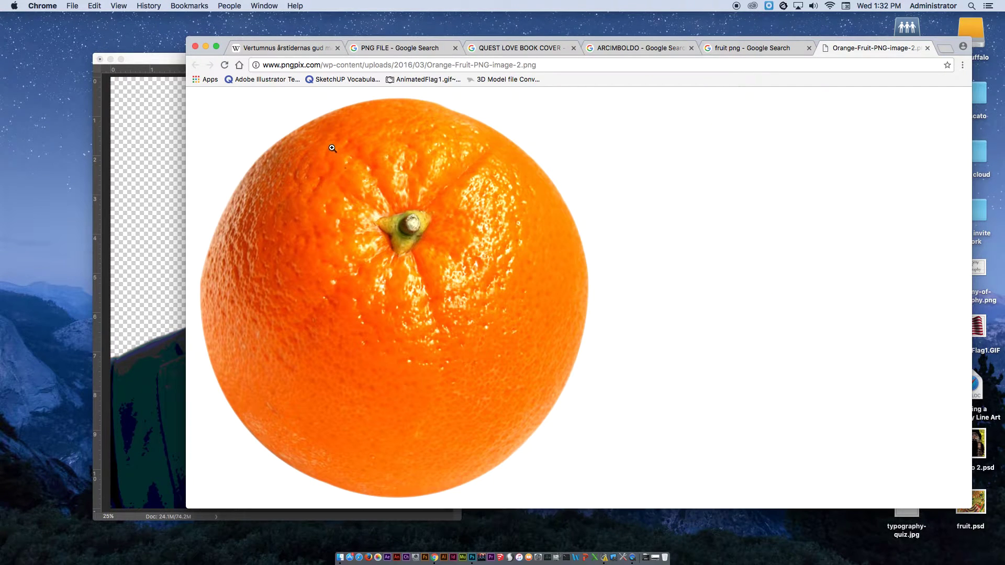
Save the full-size orange image to the desktop and open that file in Adobe Photoshop CC 2015.5.
{"action": "left_click", "coordinate": [315, 157]}
{"action": "left_click_drag", "start_coordinate": [315, 157], "coordinate": [47, 157]}
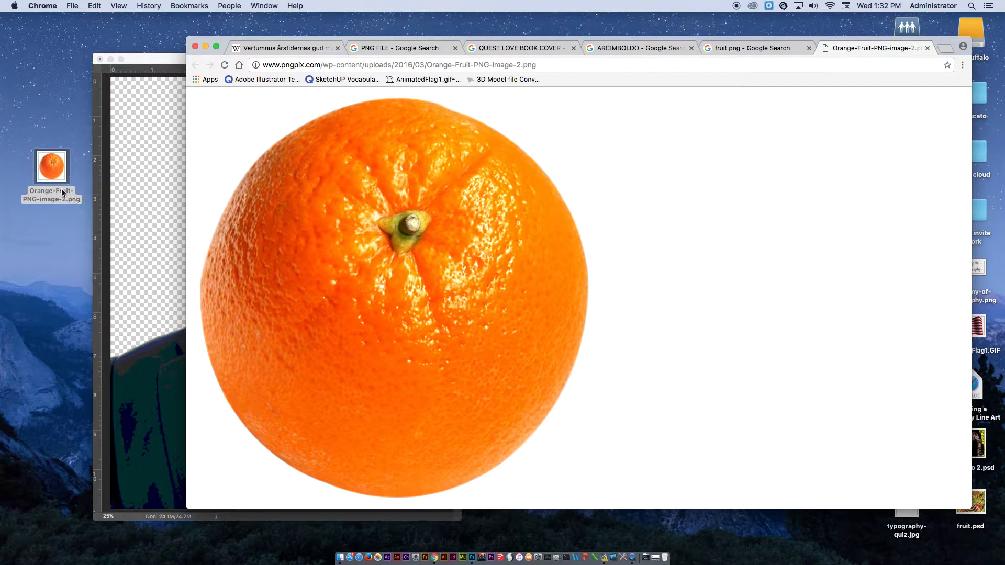
{"action": "right_click", "coordinate": [50, 159]}
{"action": "mouse_move", "coordinate": [78, 176]}
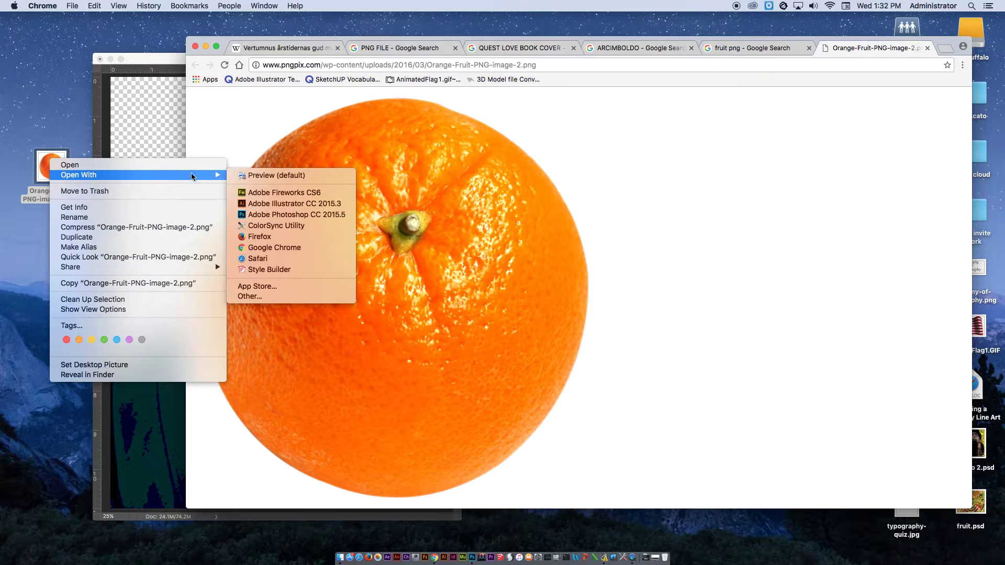
{"action": "left_click", "coordinate": [261, 214]}
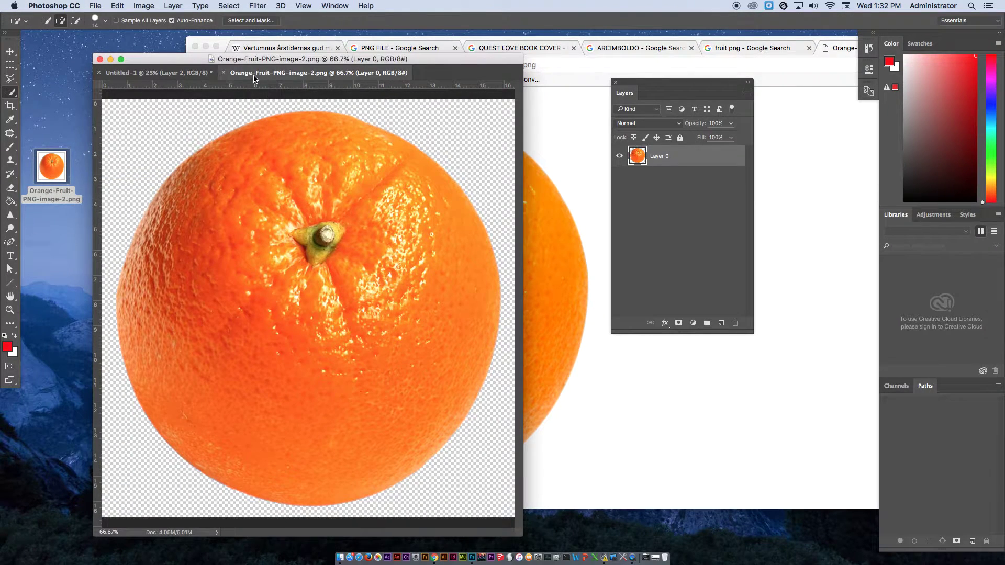
Float the orange image in its own window and copy the orange onto the portrait's lower-left jacket area with the Move tool.
{"action": "left_click_drag", "start_coordinate": [254, 78], "coordinate": [381, 149]}
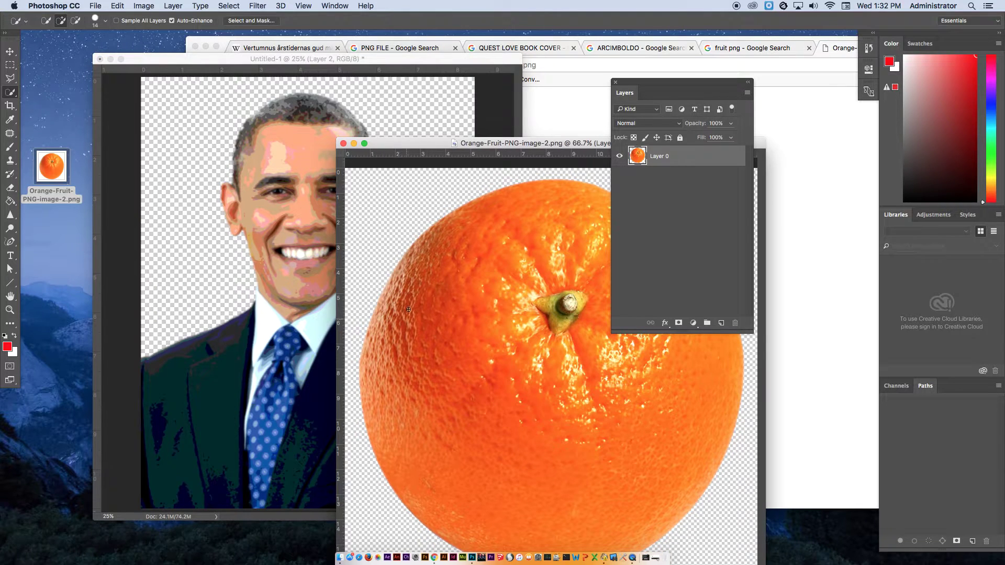
{"action": "left_click", "coordinate": [9, 50]}
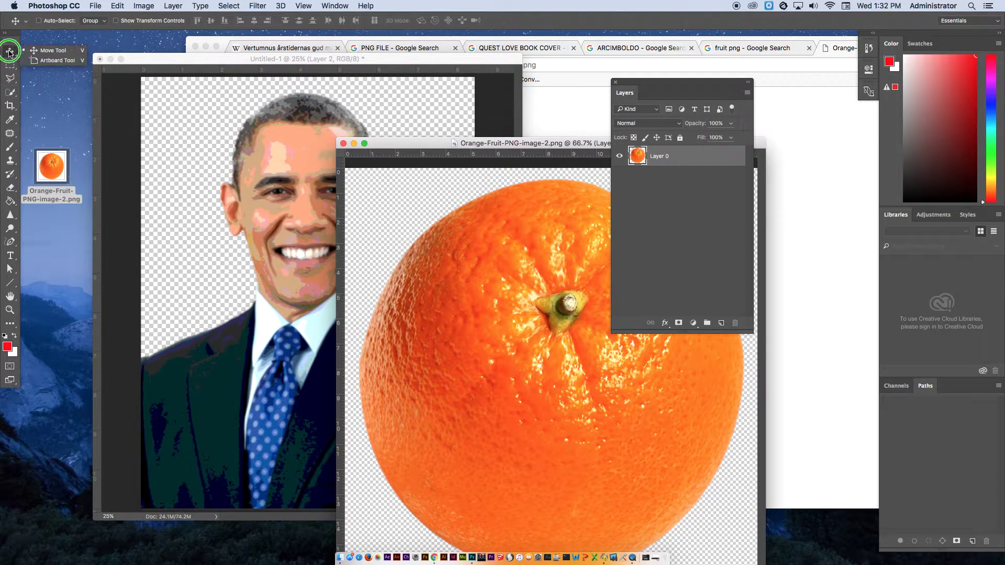
{"action": "left_click_drag", "start_coordinate": [477, 240], "coordinate": [222, 419]}
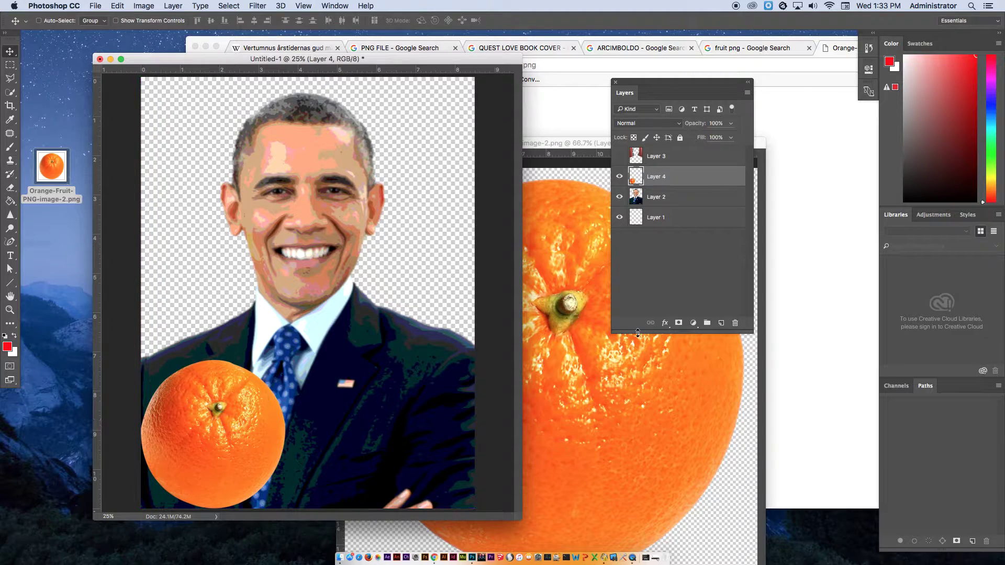
Rename the new fruit layer as orange and hide it.
{"action": "double_click", "coordinate": [656, 178]}
{"action": "type", "text": "orange"}
{"action": "key", "text": "Return"}
{"action": "left_click", "coordinate": [619, 177]}
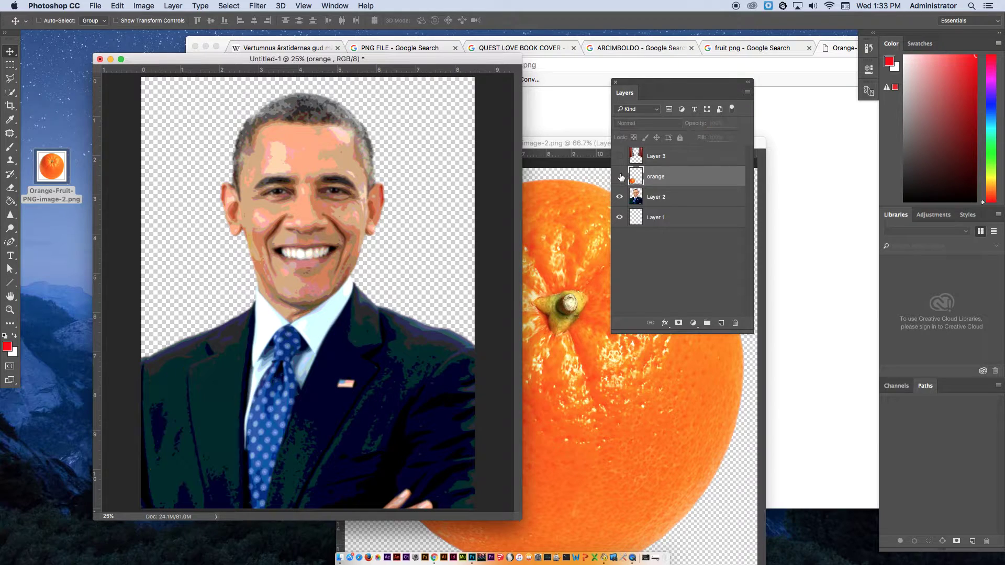
Close the separate orange image file and rename the posterized figure's layer as obama.
{"action": "left_click", "coordinate": [571, 152]}
{"action": "key", "text": "super+w"}
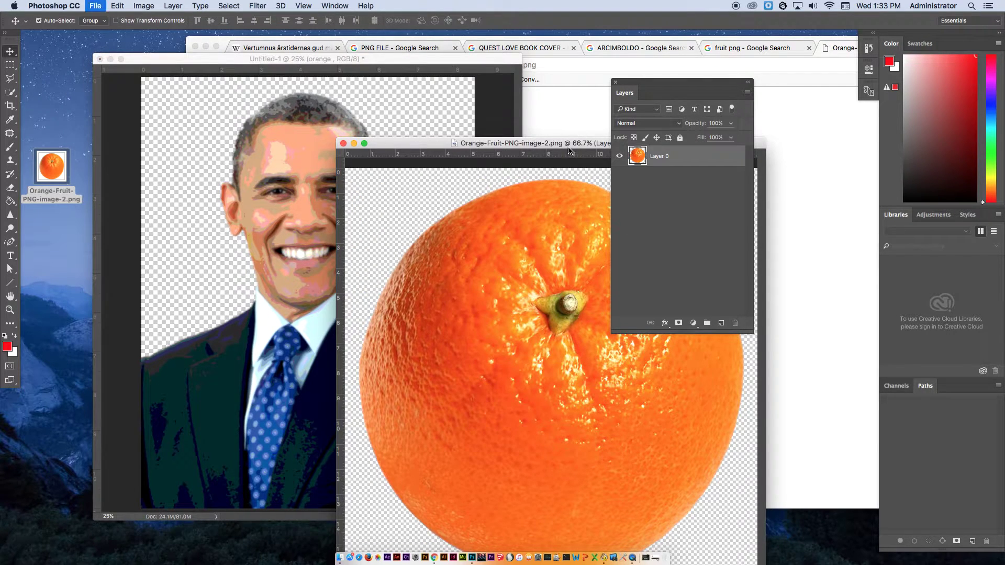
{"action": "left_click", "coordinate": [674, 199]}
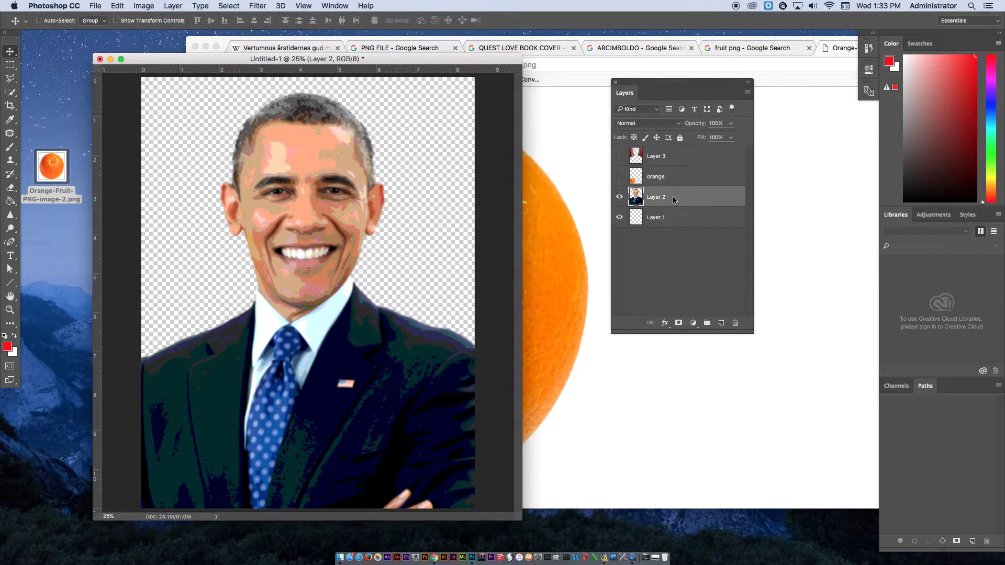
{"action": "type", "text": "obama"}
{"action": "key", "text": "Return"}
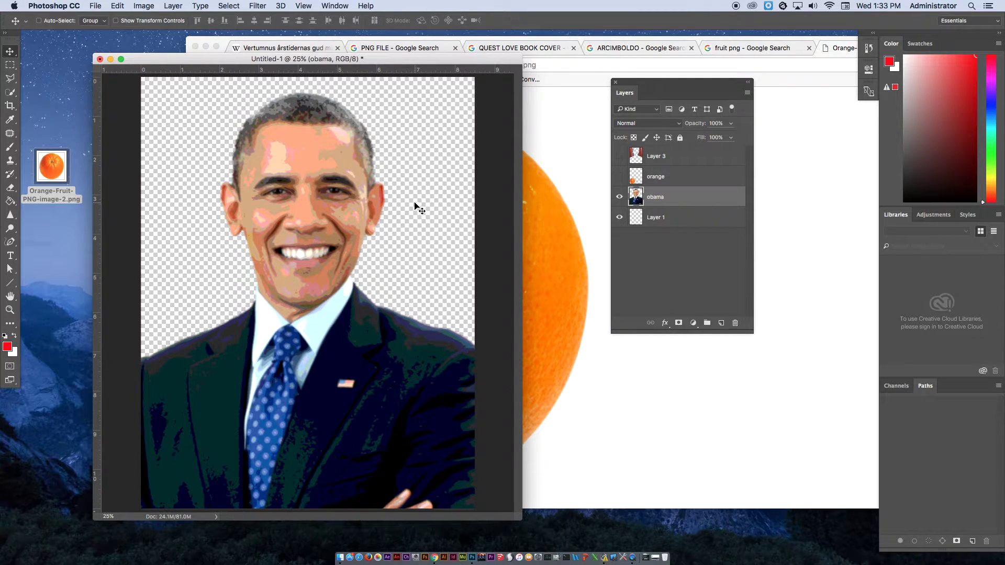
Set the Magic Wand tool to make new selections with Point Sample and a tolerance of 30.
{"action": "left_click_drag", "start_coordinate": [10, 92], "coordinate": [51, 99]}
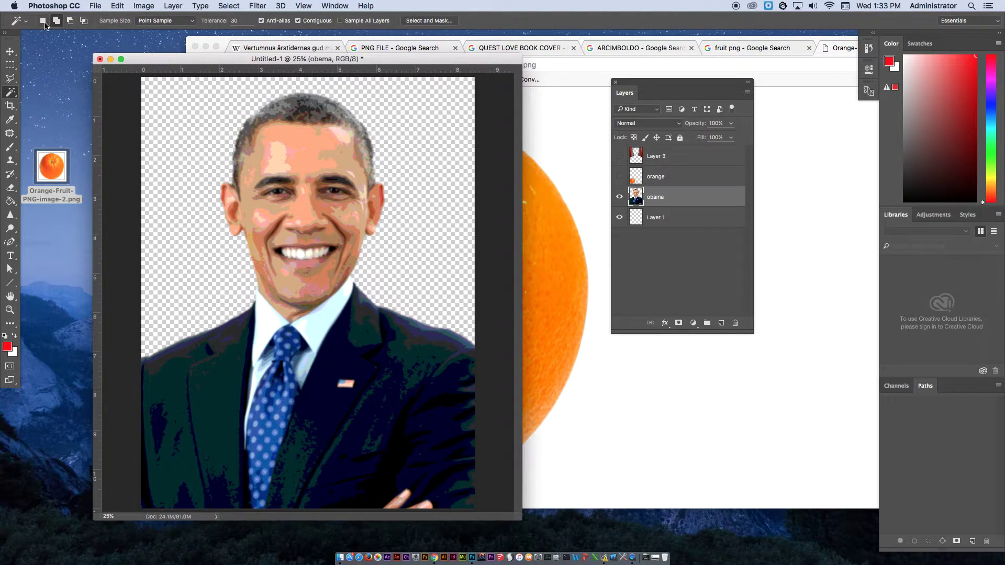
{"action": "left_click", "coordinate": [43, 21]}
{"action": "left_click", "coordinate": [178, 20]}
{"action": "left_click", "coordinate": [157, 20]}
{"action": "double_click", "coordinate": [234, 21]}
Select the peach skin tone on the forehead and extend the selection to all similar colors in the figure.
{"action": "left_click", "coordinate": [303, 140]}
{"action": "right_click", "coordinate": [300, 137]}
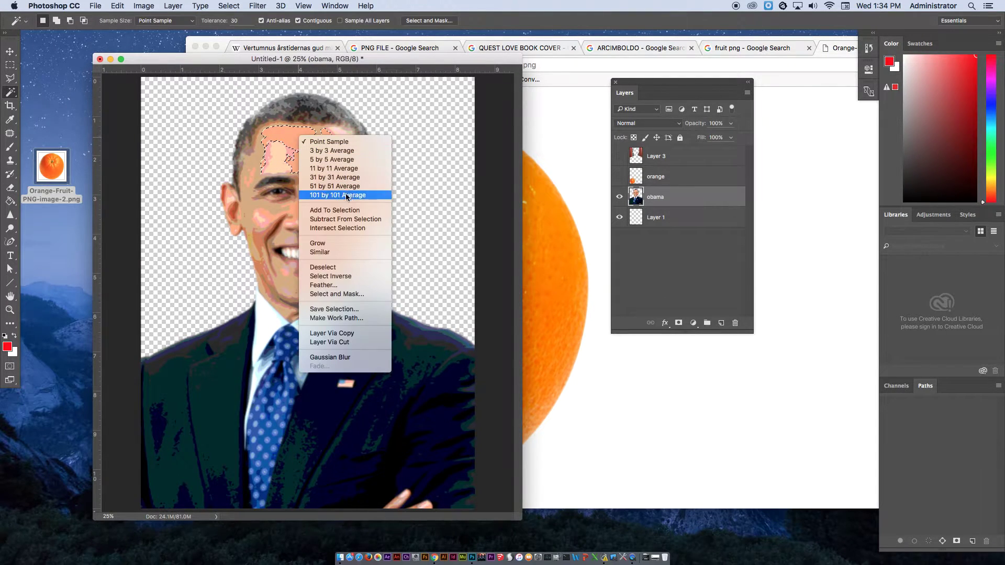
{"action": "left_click", "coordinate": [340, 251]}
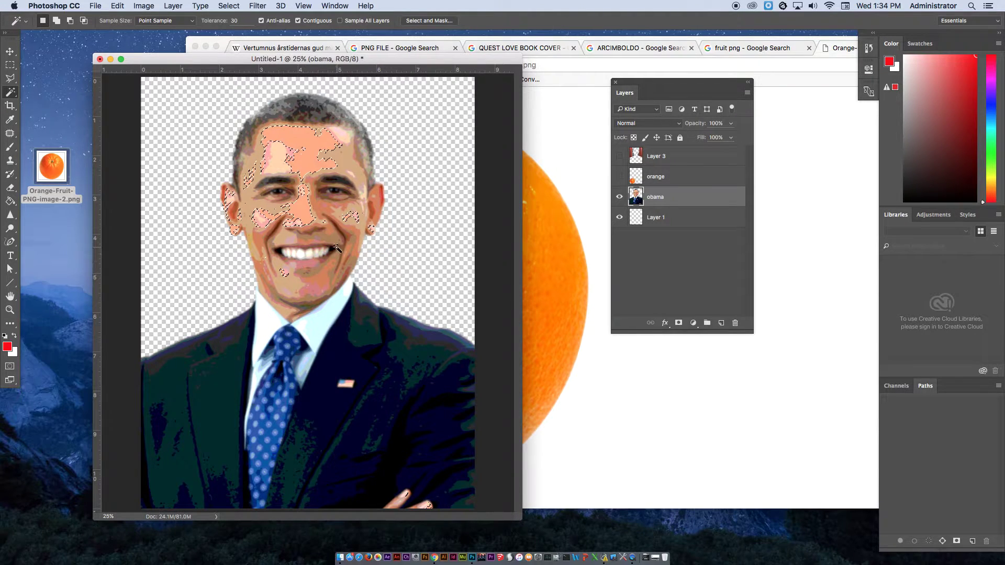
Cut the selected peach areas onto a new layer named peach 1 and hide the obama layer.
{"action": "right_click", "coordinate": [304, 139]}
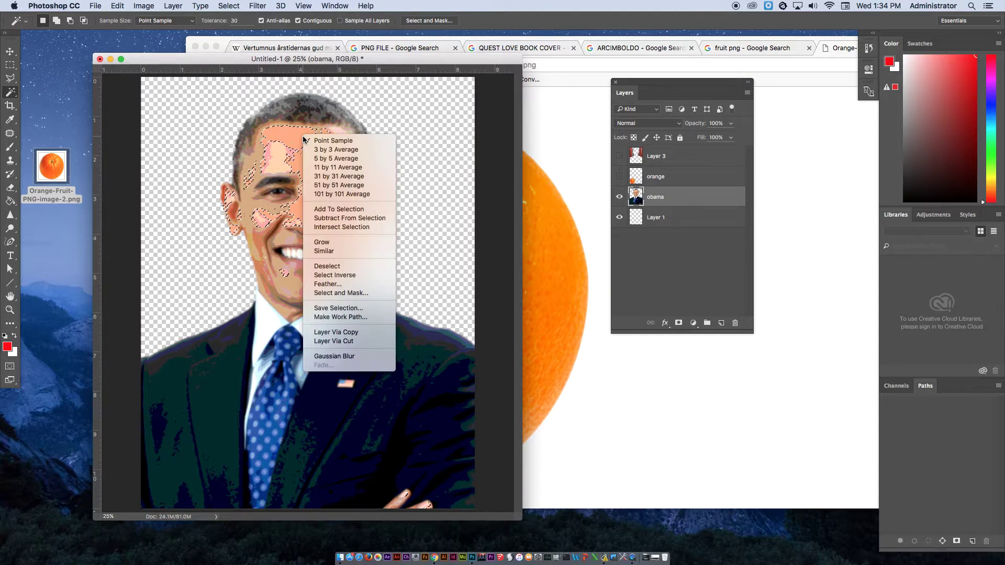
{"action": "left_click", "coordinate": [357, 343]}
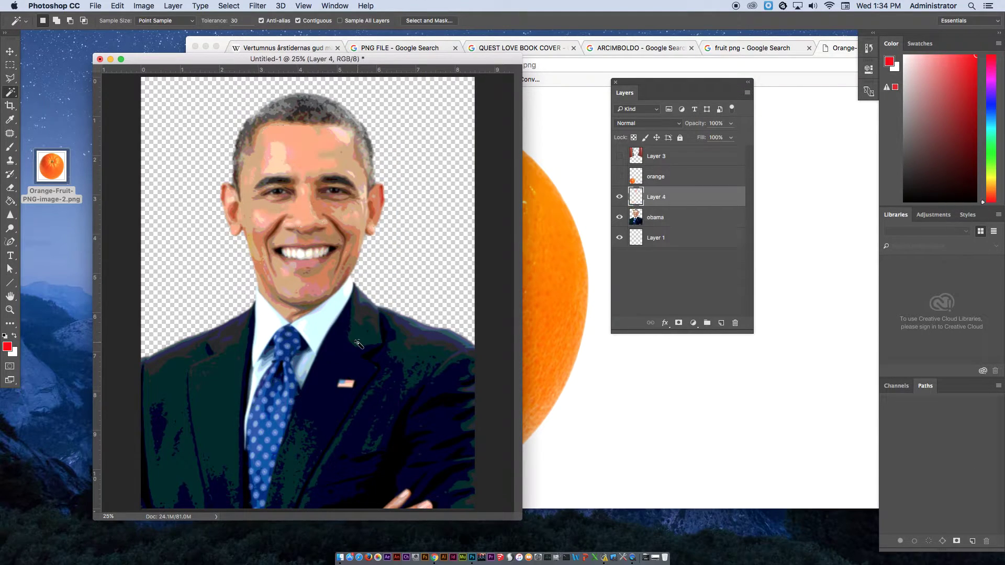
{"action": "double_click", "coordinate": [657, 198]}
{"action": "type", "text": "peach 1"}
{"action": "key", "text": "Return"}
{"action": "left_click", "coordinate": [620, 217]}
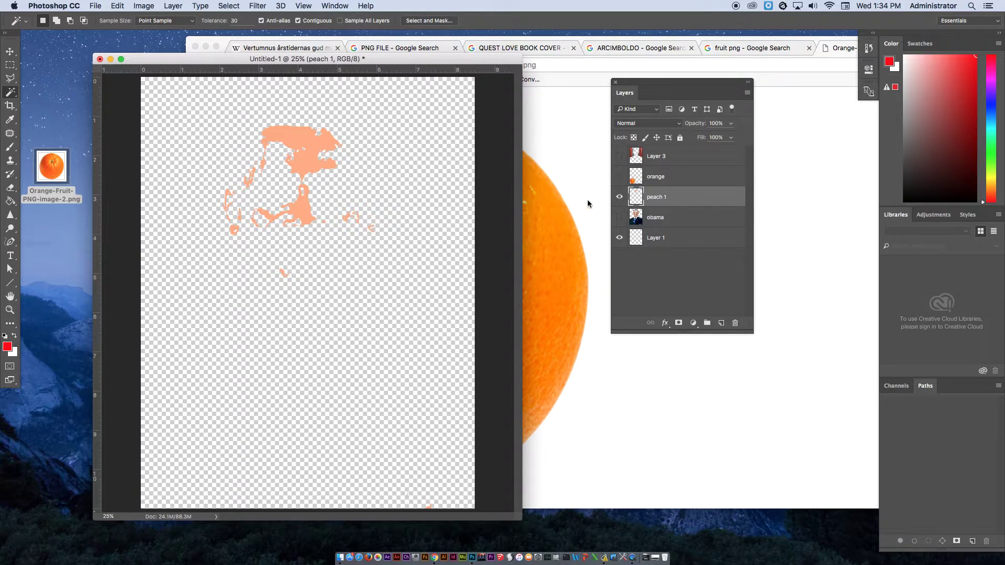
Show the orange layer and move the orange over the peach shapes of the face.
{"action": "left_click", "coordinate": [675, 178]}
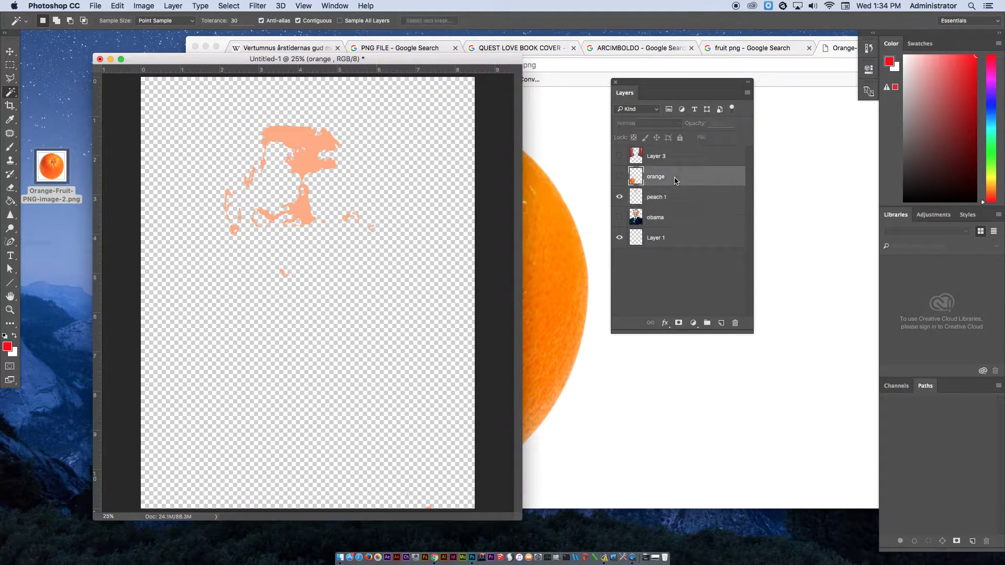
{"action": "left_click", "coordinate": [619, 178]}
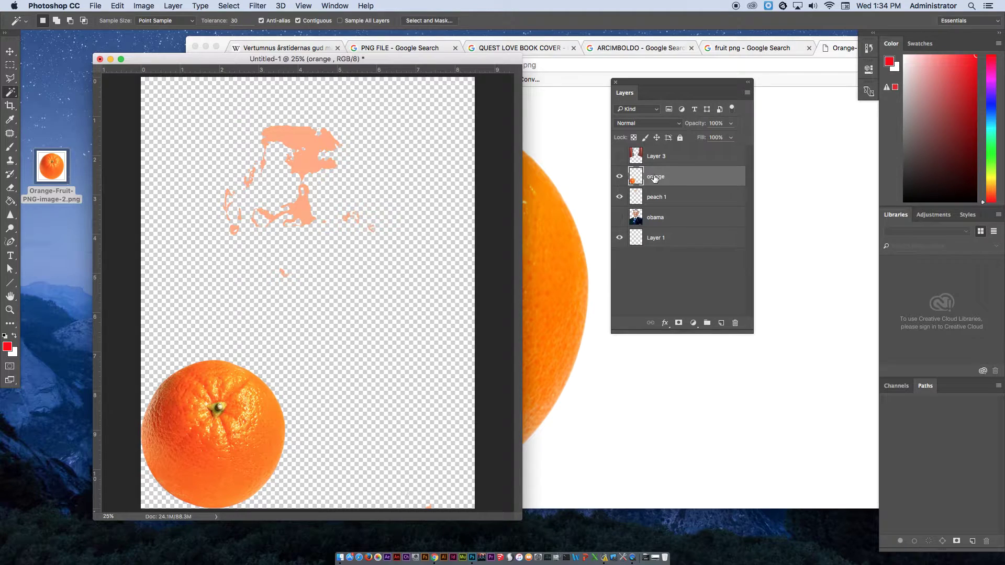
{"action": "left_click", "coordinate": [10, 52]}
{"action": "left_click_drag", "start_coordinate": [197, 388], "coordinate": [278, 149]}
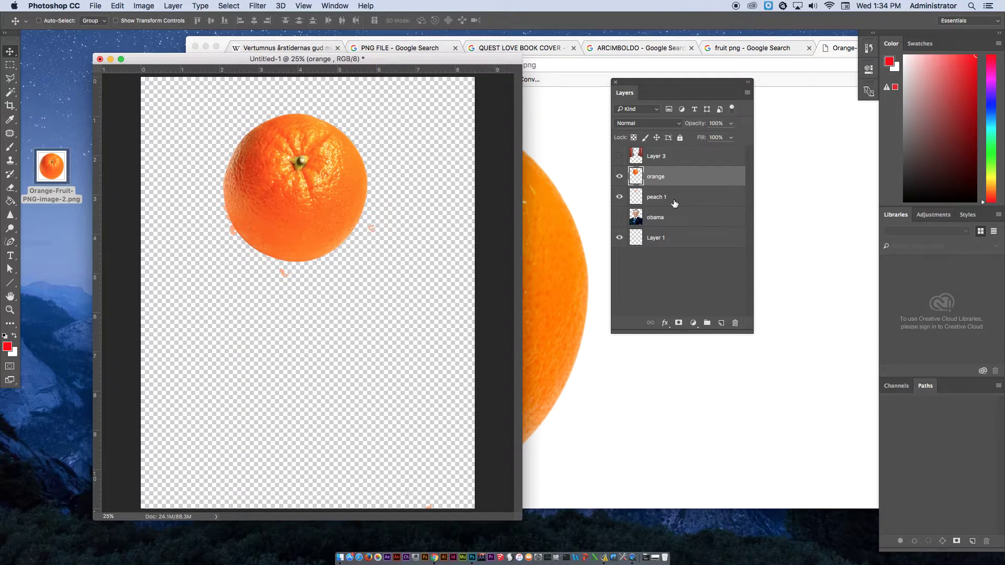
Rename the peach 1 layer as face shape 1.
{"action": "double_click", "coordinate": [661, 197]}
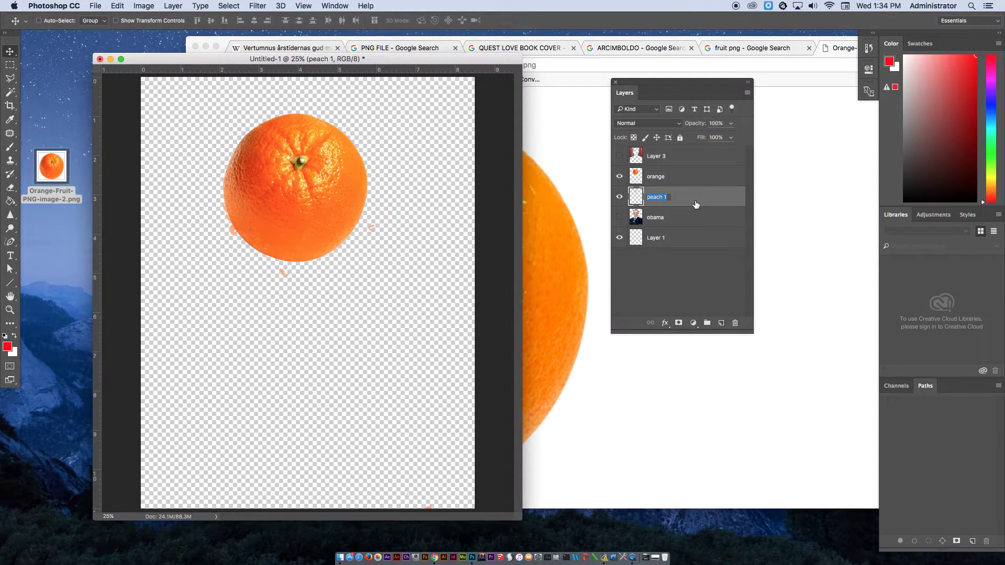
{"action": "type", "text": "face shape 1"}
{"action": "key", "text": "Return"}
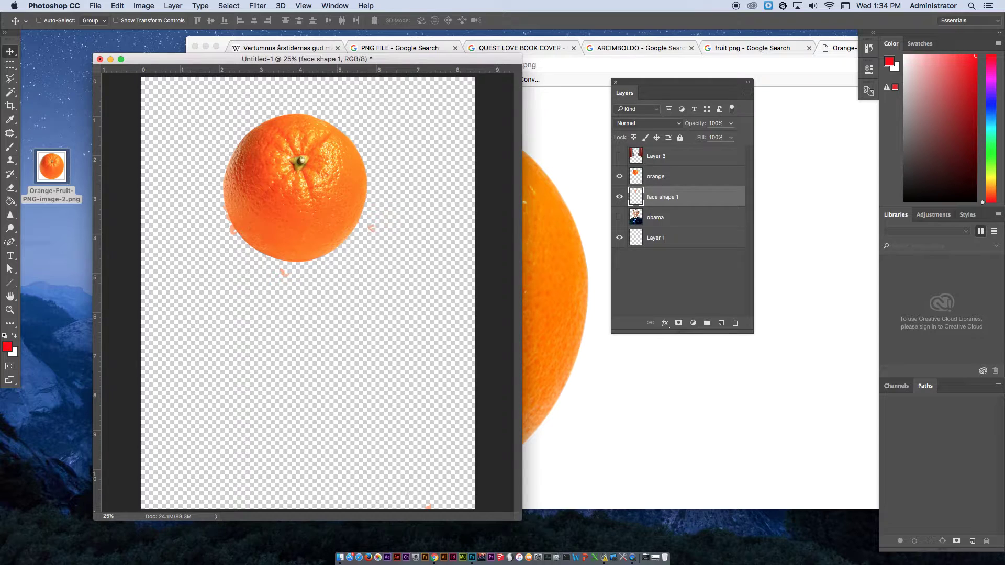
Clip the orange layer to face shape 1 with a clipping mask and shift the orange slightly within it.
{"action": "left_click", "coordinate": [683, 179]}
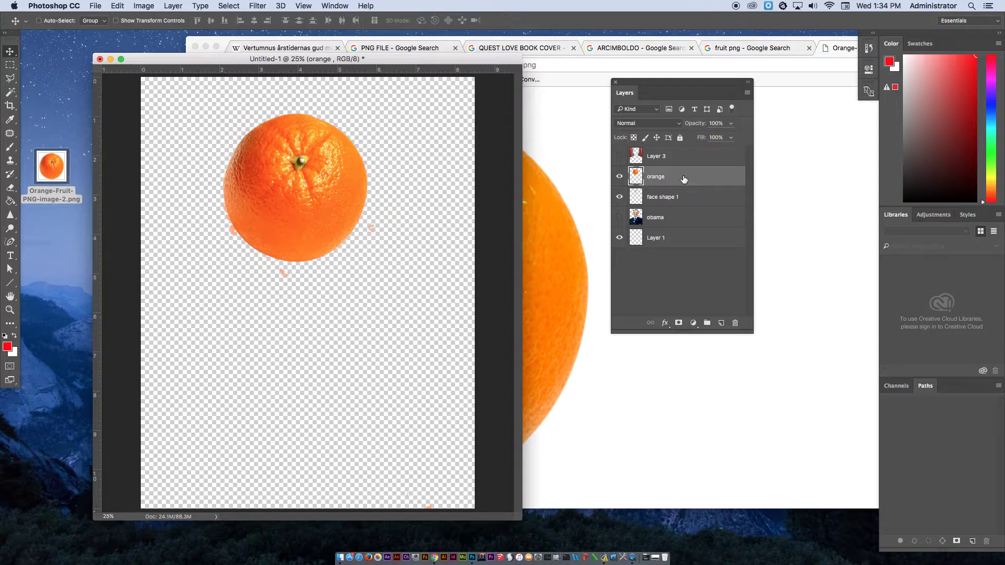
{"action": "right_click", "coordinate": [683, 178]}
{"action": "left_click", "coordinate": [711, 295]}
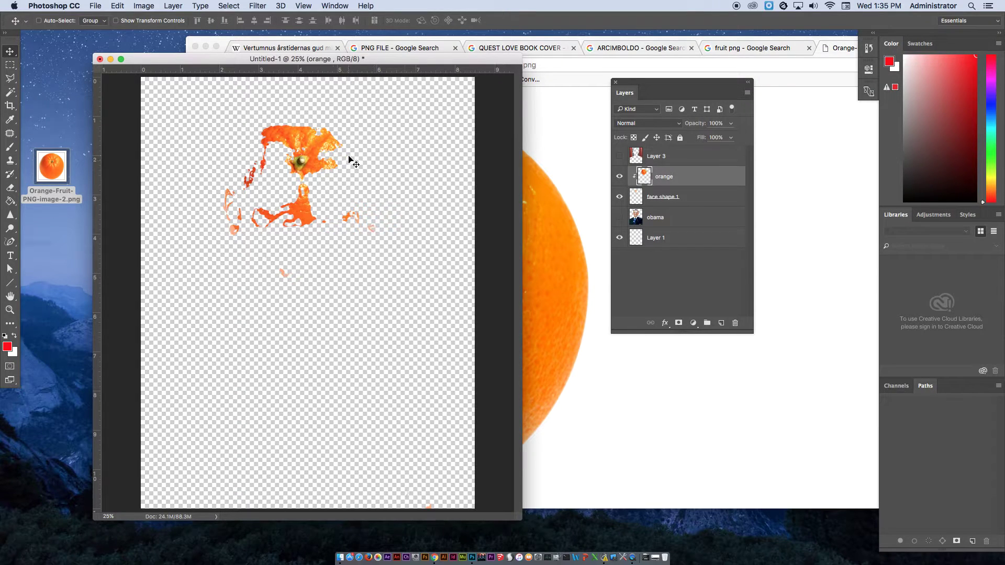
{"action": "mouse_move", "coordinate": [331, 153]}
{"action": "left_mouse_down"}
{"action": "mouse_move", "coordinate": [307, 141]}
{"action": "mouse_move", "coordinate": [285, 175]}
{"action": "mouse_move", "coordinate": [253, 190]}
{"action": "mouse_move", "coordinate": [284, 208]}
{"action": "mouse_move", "coordinate": [338, 211]}
{"action": "mouse_move", "coordinate": [354, 199]}
{"action": "mouse_move", "coordinate": [347, 152]}
{"action": "mouse_move", "coordinate": [316, 142]}
{"action": "mouse_move", "coordinate": [314, 129]}
{"action": "mouse_move", "coordinate": [312, 151]}
{"action": "left_mouse_up"}
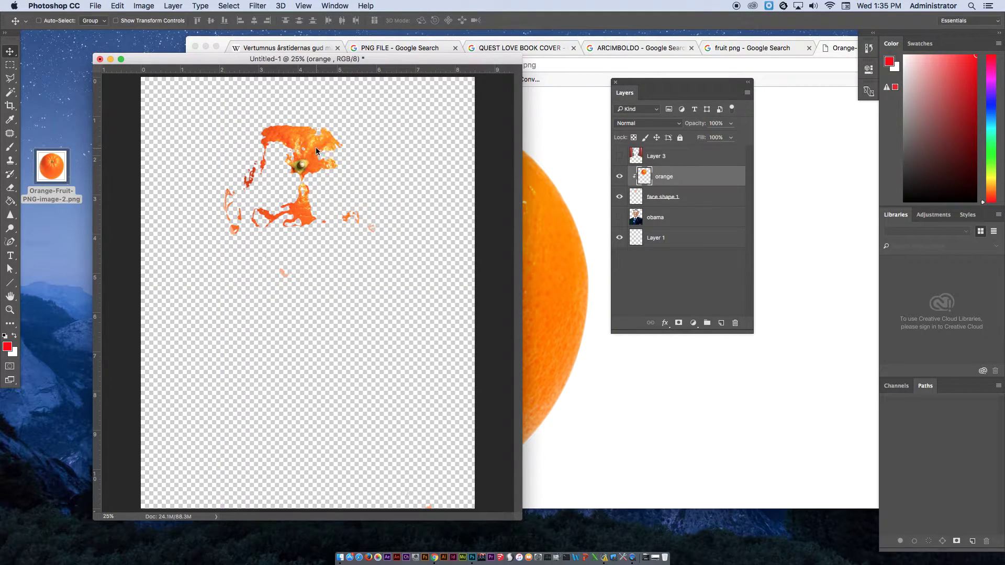
Scale the orange down with Free Transform and place it at the upper-left edge of the forehead shape.
{"action": "left_click", "coordinate": [117, 5]}
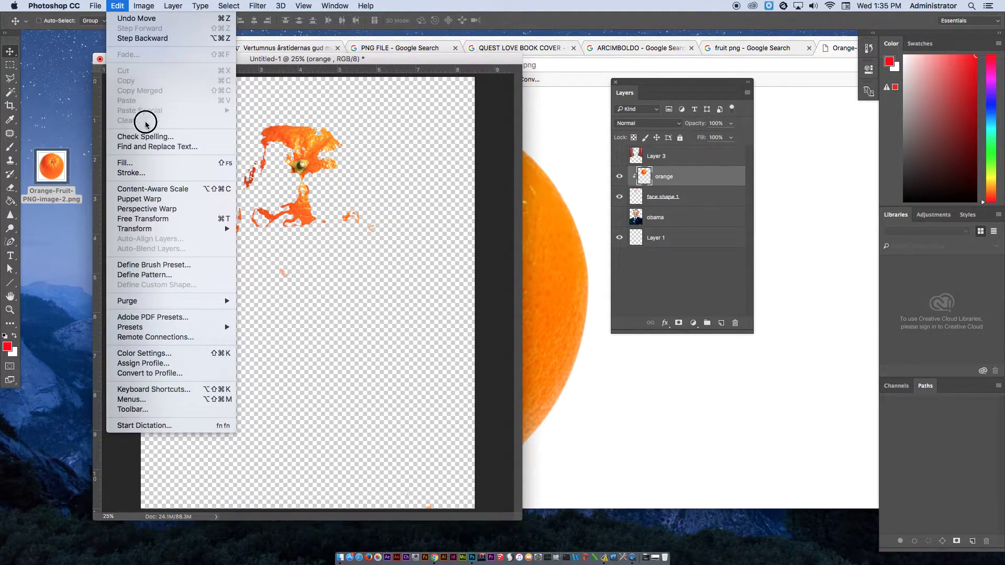
{"action": "left_click", "coordinate": [160, 219]}
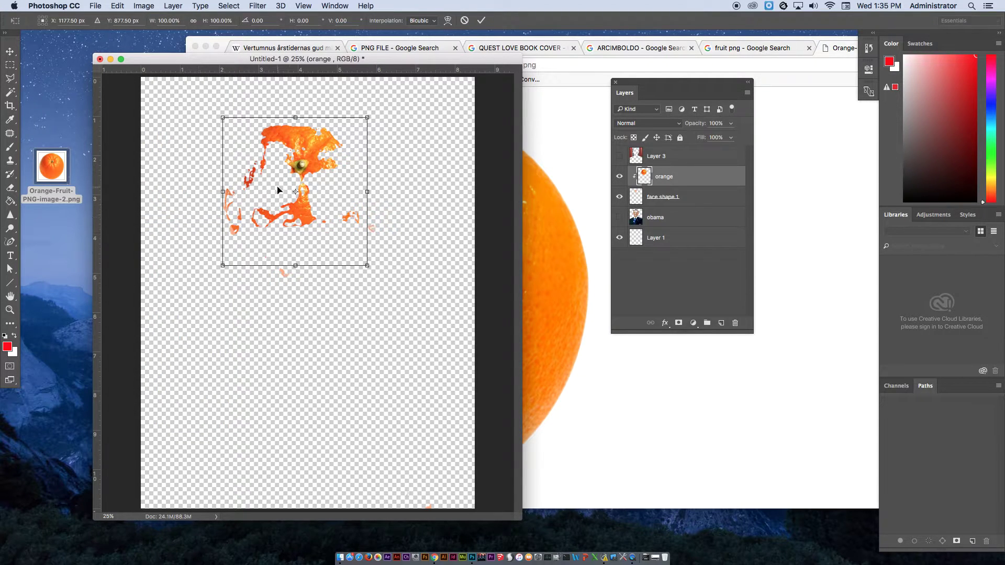
{"action": "left_click_drag", "start_coordinate": [368, 116], "coordinate": [276, 130]}
{"action": "key", "text": "Return"}
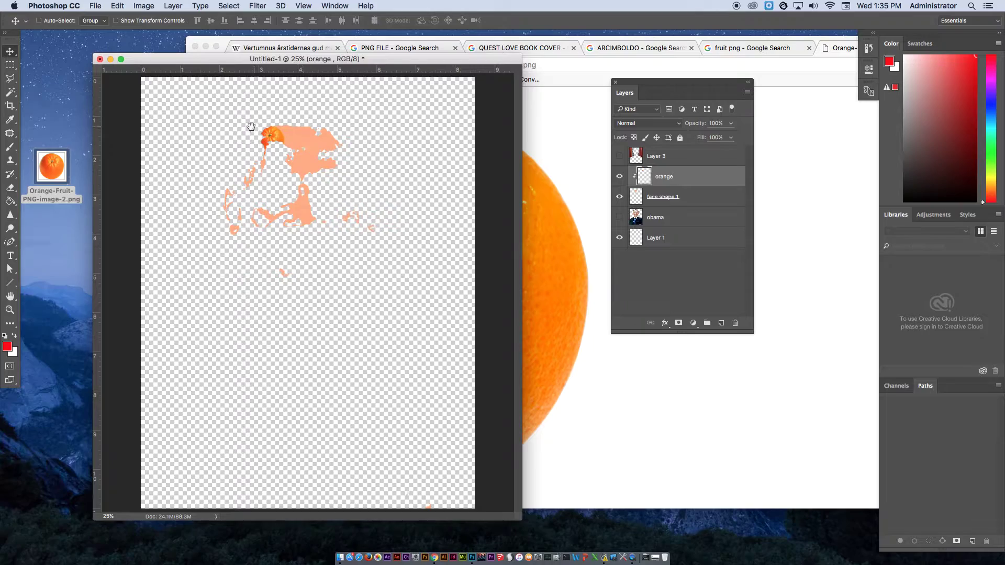
{"action": "scroll", "coordinate": [261, 137], "scroll_direction": "up", "scroll_amount": 5}
{"action": "scroll", "coordinate": [286, 157], "scroll_direction": "up", "scroll_amount": 4}
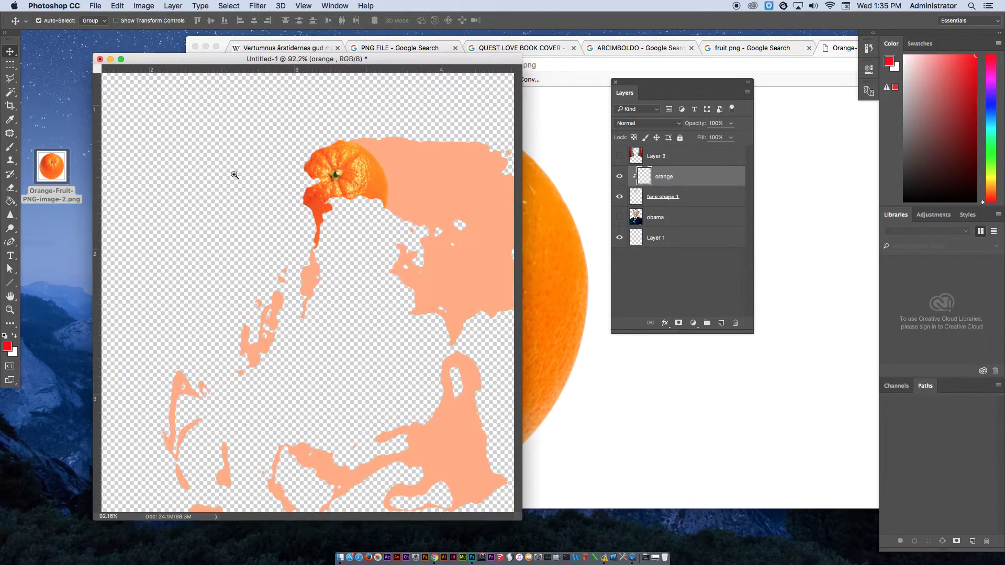
{"action": "left_click", "coordinate": [60, 163]}
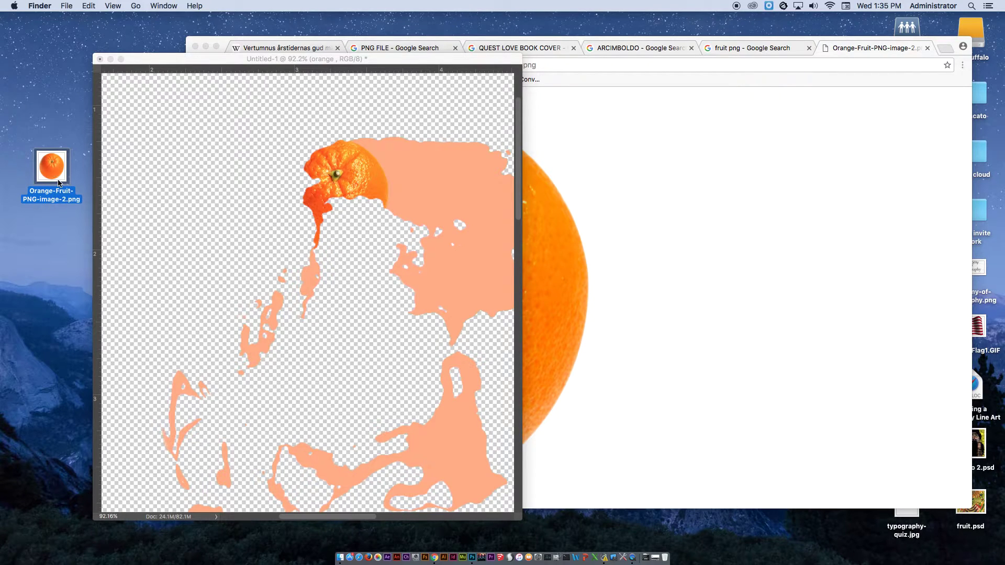
{"action": "left_click", "coordinate": [202, 64]}
{"action": "mouse_move", "coordinate": [360, 181]}
{"action": "left_mouse_down"}
{"action": "mouse_move", "coordinate": [368, 175]}
{"action": "mouse_move", "coordinate": [429, 199]}
{"action": "mouse_move", "coordinate": [381, 162]}
{"action": "mouse_move", "coordinate": [356, 165]}
{"action": "mouse_move", "coordinate": [365, 172]}
{"action": "left_mouse_up"}
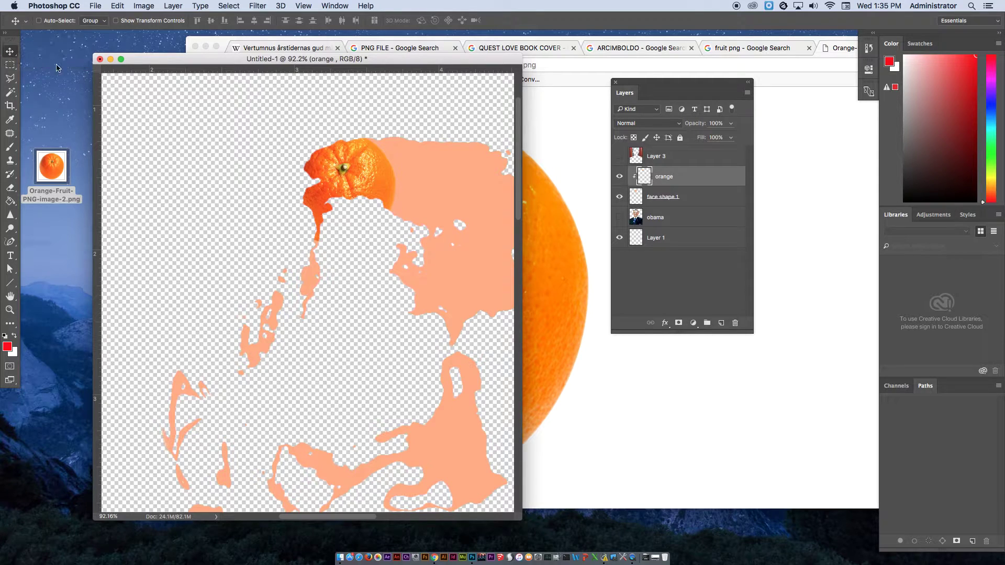
Duplicate the orange across the forehead shape, resizing the clipped copies so they overlap like a cluster.
{"action": "left_click_drag", "start_coordinate": [375, 181], "coordinate": [325, 175]}
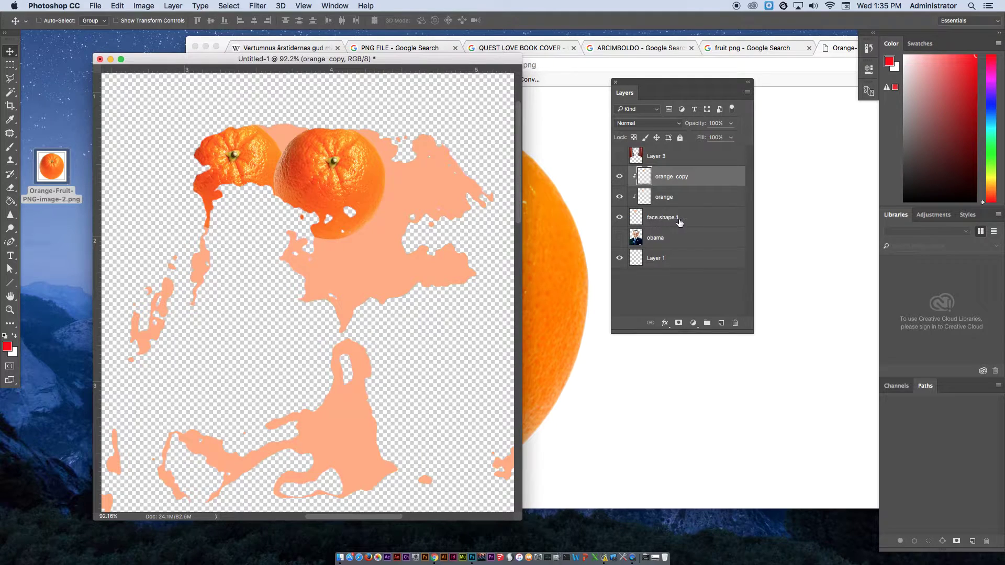
{"action": "left_click_drag", "start_coordinate": [335, 173], "coordinate": [287, 287]}
{"action": "key", "text": "super"}
{"action": "key", "text": "super+t"}
{"action": "left_click_drag", "start_coordinate": [388, 213], "coordinate": [320, 206]}
{"action": "key", "text": "Return"}
{"action": "key", "text": "ctrl+t"}
{"action": "double_click", "coordinate": [324, 201]}
{"action": "left_click_drag", "start_coordinate": [320, 207], "coordinate": [321, 207]}
Place further scaled copies of the orange over the lower forehead, temple, nose and left cheek pieces.
{"action": "right_click", "coordinate": [239, 145]}
{"action": "left_click", "coordinate": [257, 150]}
{"action": "left_click_drag", "start_coordinate": [259, 152], "coordinate": [406, 296]}
{"action": "key", "text": "ctrl+t"}
{"action": "left_click_drag", "start_coordinate": [424, 285], "coordinate": [413, 260]}
{"action": "double_click", "coordinate": [377, 308]}
{"action": "left_click_drag", "start_coordinate": [376, 313], "coordinate": [337, 250]}
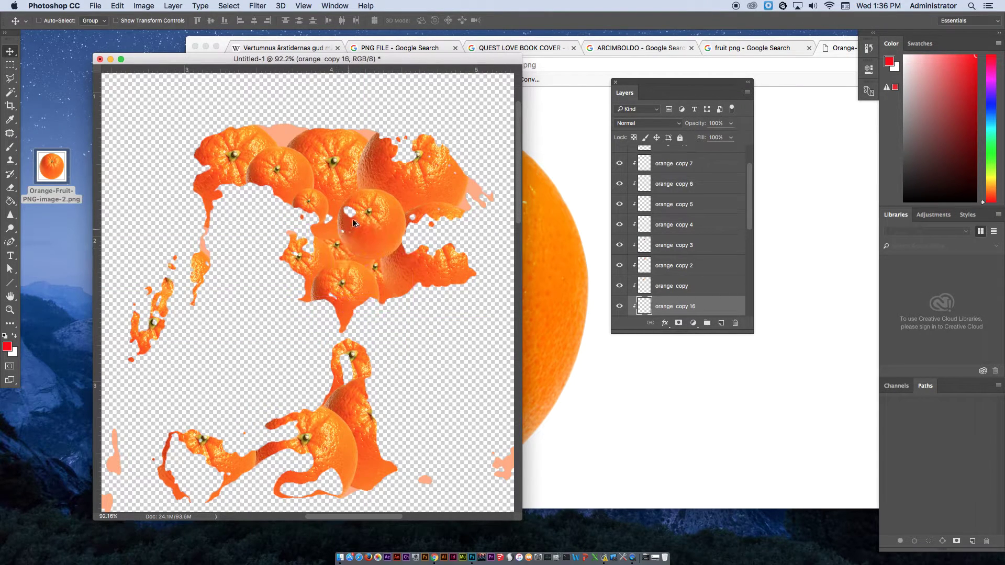
Cover the remaining peach pieces at the forehead's right edge, left ear, right cheek and chin with more orange copies.
{"action": "left_click_drag", "start_coordinate": [314, 208], "coordinate": [469, 178]}
{"action": "left_click_drag", "start_coordinate": [327, 224], "coordinate": [198, 419]}
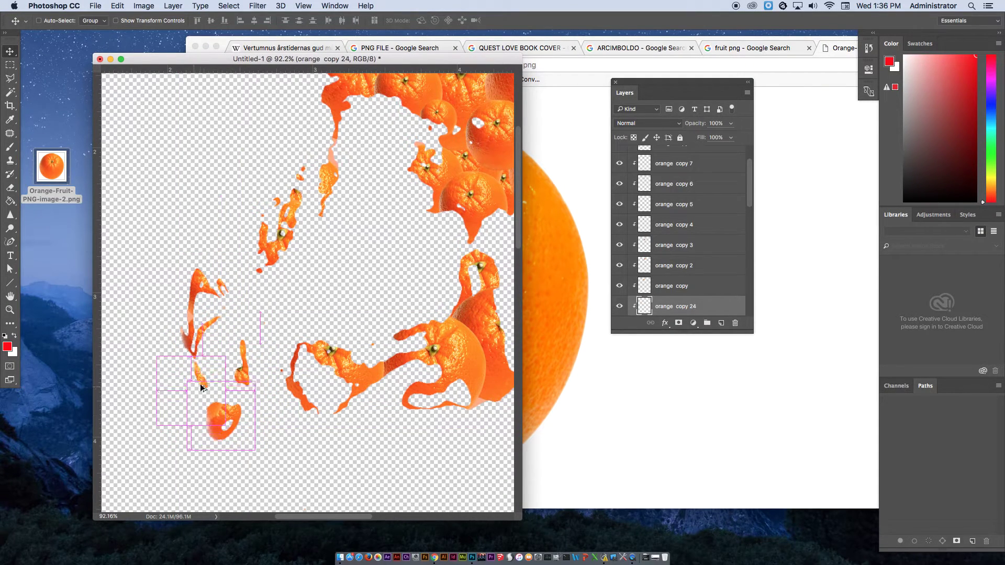
{"action": "scroll", "coordinate": [293, 304], "scroll_direction": "right", "scroll_amount": 5}
{"action": "scroll", "coordinate": [293, 304], "scroll_direction": "down", "scroll_amount": 2}
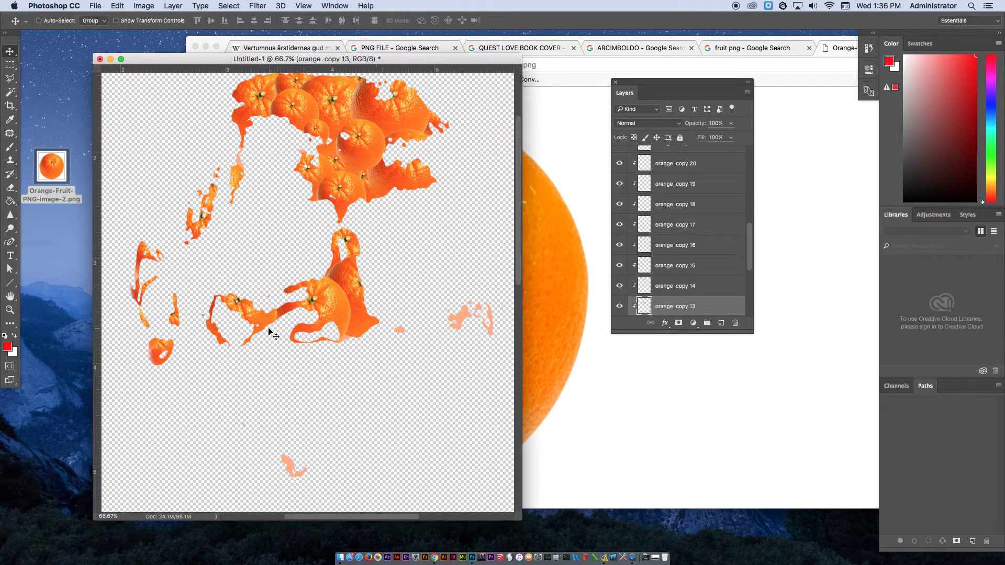
{"action": "left_click_drag", "start_coordinate": [195, 315], "coordinate": [470, 319]}
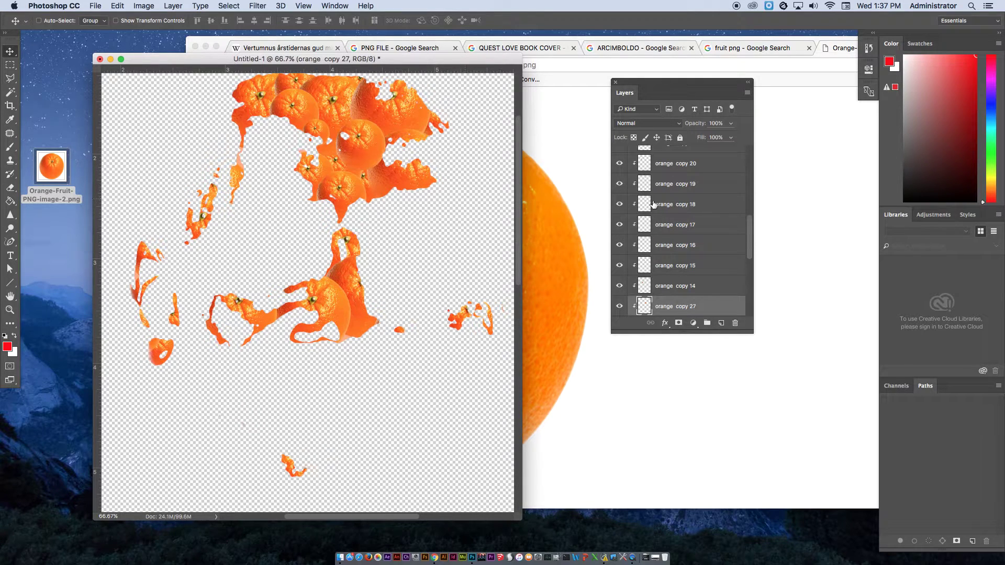
Select all clipped layers from orange up to orange copy 8 and merge them into one layer.
{"action": "left_click_drag", "start_coordinate": [746, 325], "coordinate": [758, 489]}
{"action": "left_click_drag", "start_coordinate": [758, 365], "coordinate": [758, 426]}
{"action": "left_click", "coordinate": [699, 405]}
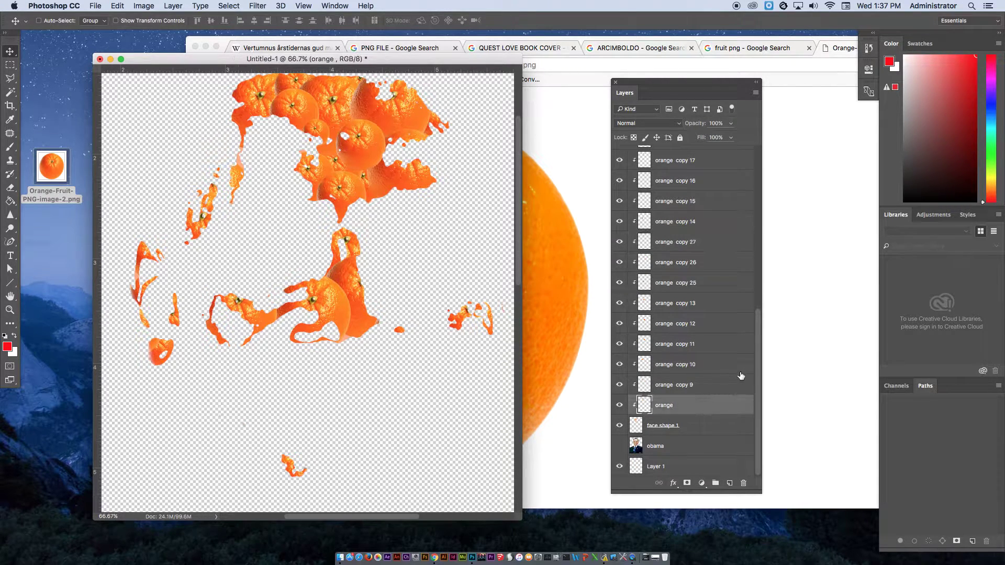
{"action": "left_click_drag", "start_coordinate": [755, 350], "coordinate": [763, 404]}
{"action": "left_click_drag", "start_coordinate": [754, 375], "coordinate": [747, 152]}
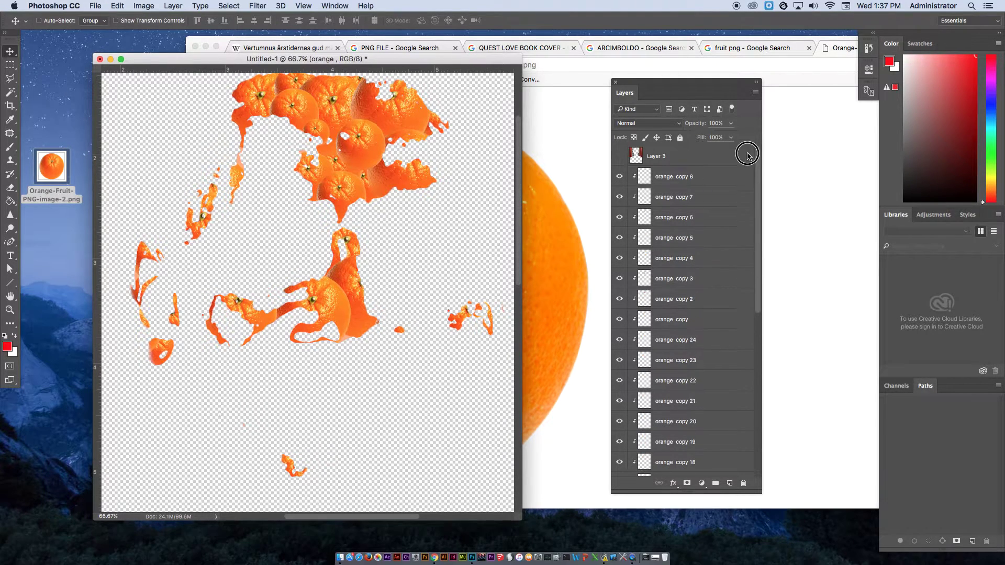
{"action": "left_click", "coordinate": [696, 177], "text": "shift"}
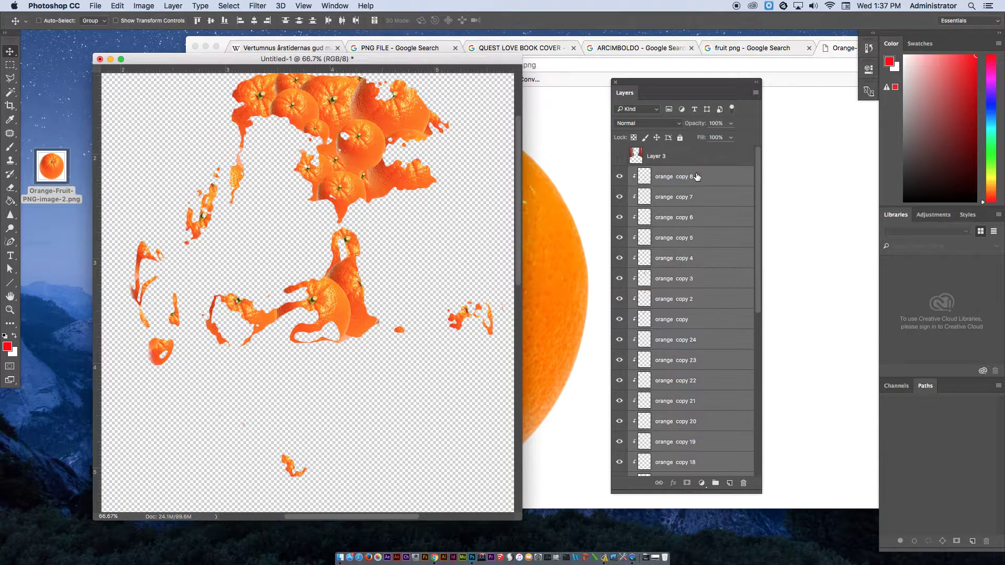
{"action": "right_click", "coordinate": [696, 177]}
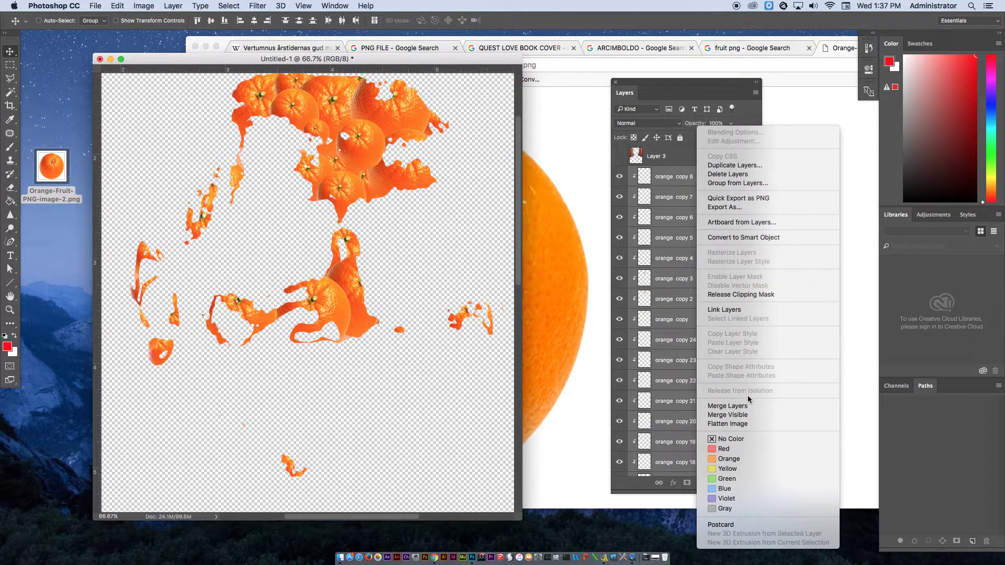
{"action": "left_click", "coordinate": [747, 407]}
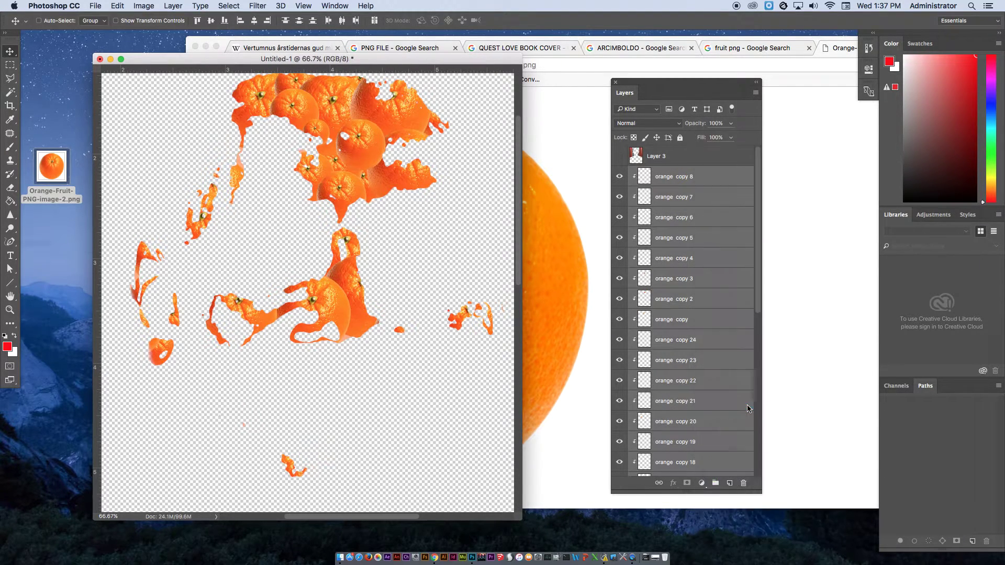
{"action": "left_click", "coordinate": [620, 178]}
{"action": "left_click", "coordinate": [620, 178]}
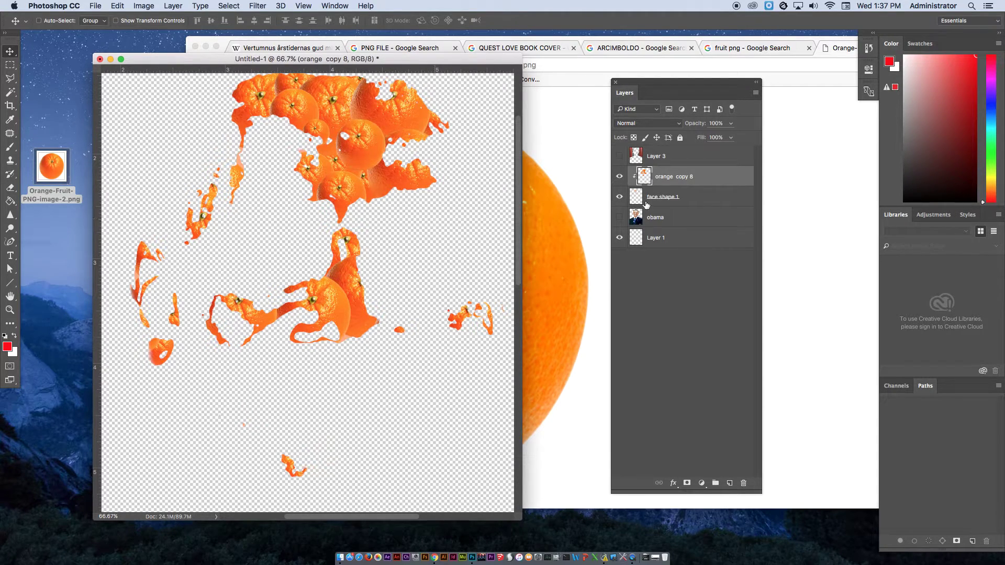
Show the obama layer and select its tan skin tone with the Magic Wand, extending the selection to all similar colors.
{"action": "left_click", "coordinate": [679, 220]}
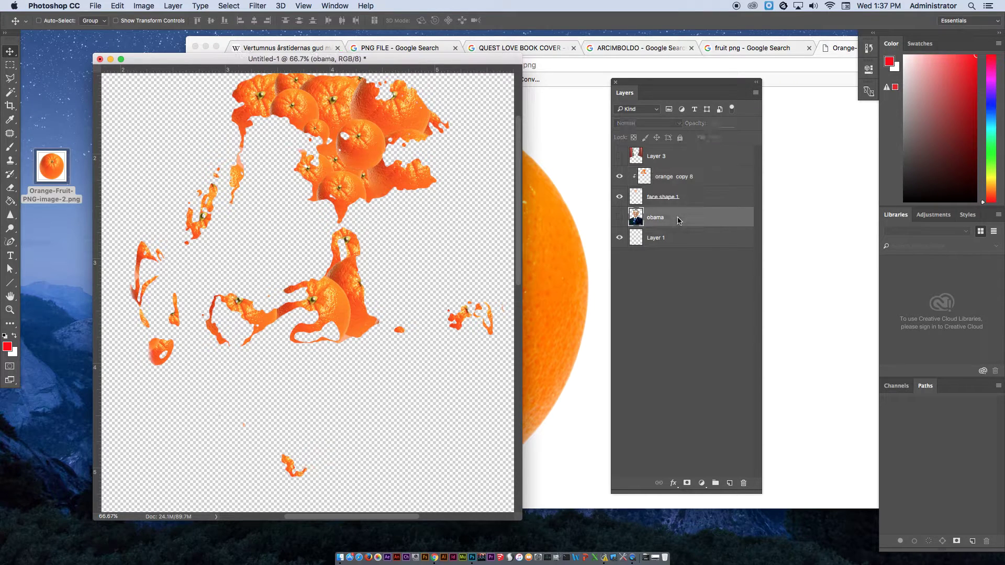
{"action": "left_click", "coordinate": [620, 220]}
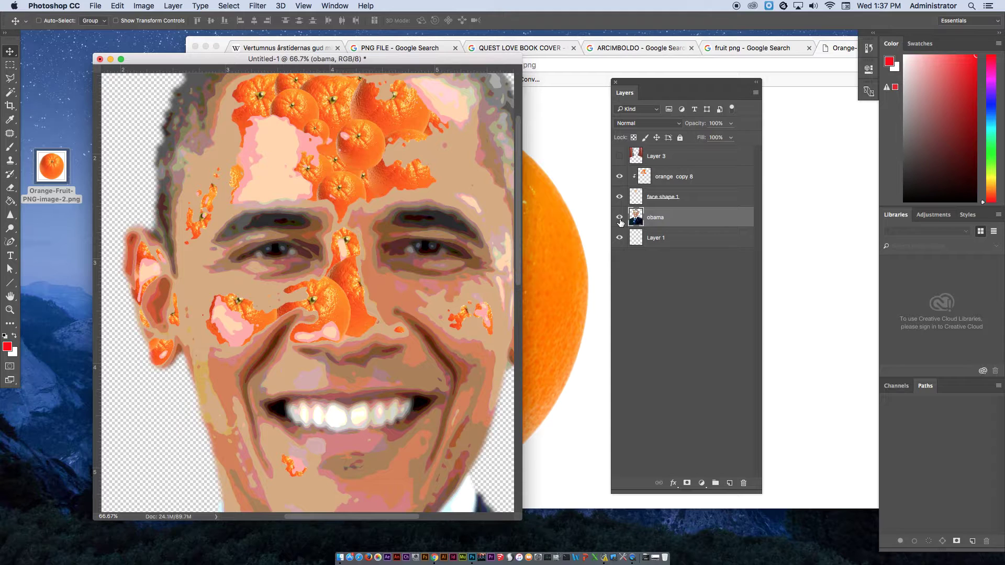
{"action": "left_click", "coordinate": [10, 93]}
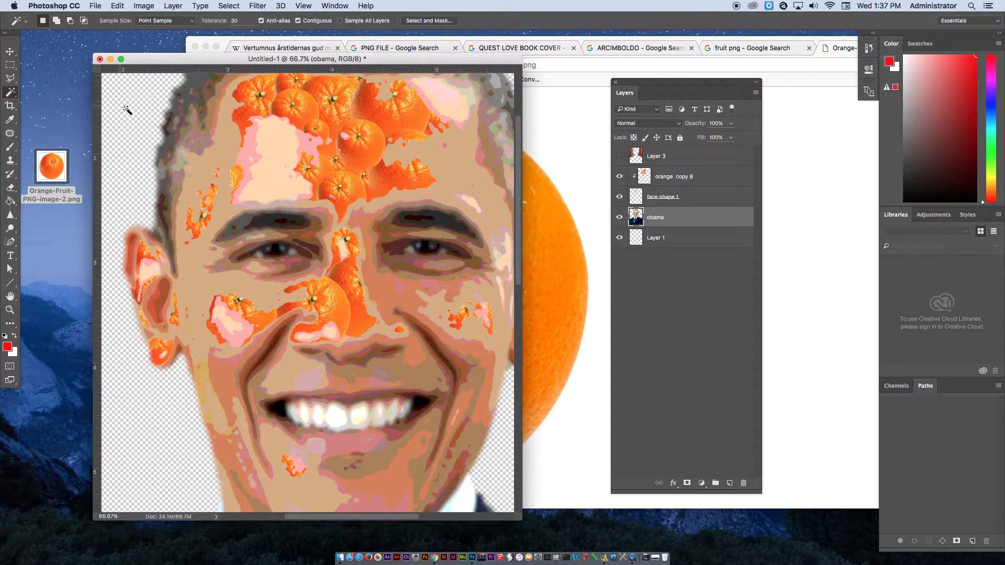
{"action": "left_click", "coordinate": [212, 158]}
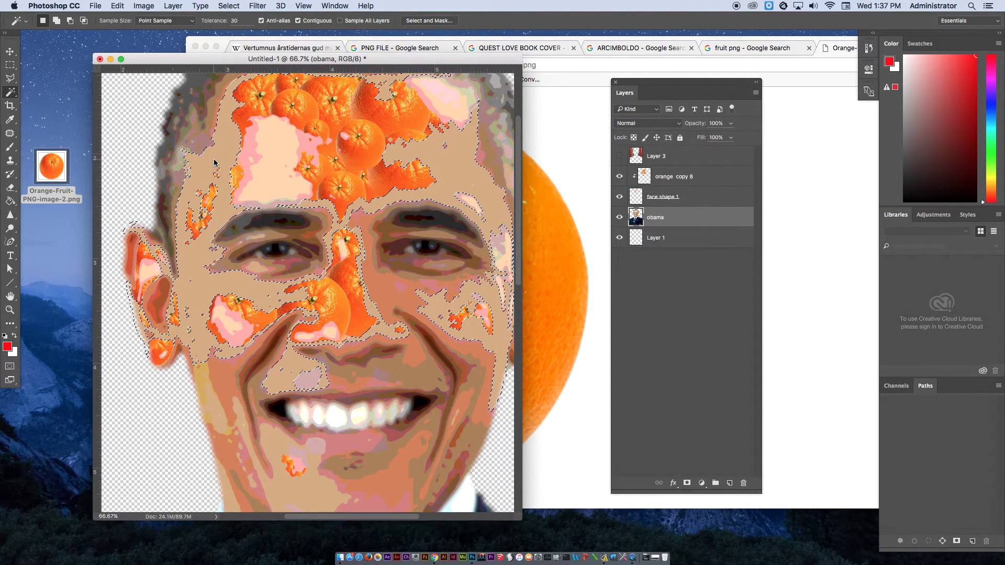
{"action": "right_click", "coordinate": [213, 157]}
{"action": "left_click", "coordinate": [238, 273]}
Cut the selected tan areas onto a new layer named face shape 2 and hide the obama layer.
{"action": "right_click", "coordinate": [222, 157]}
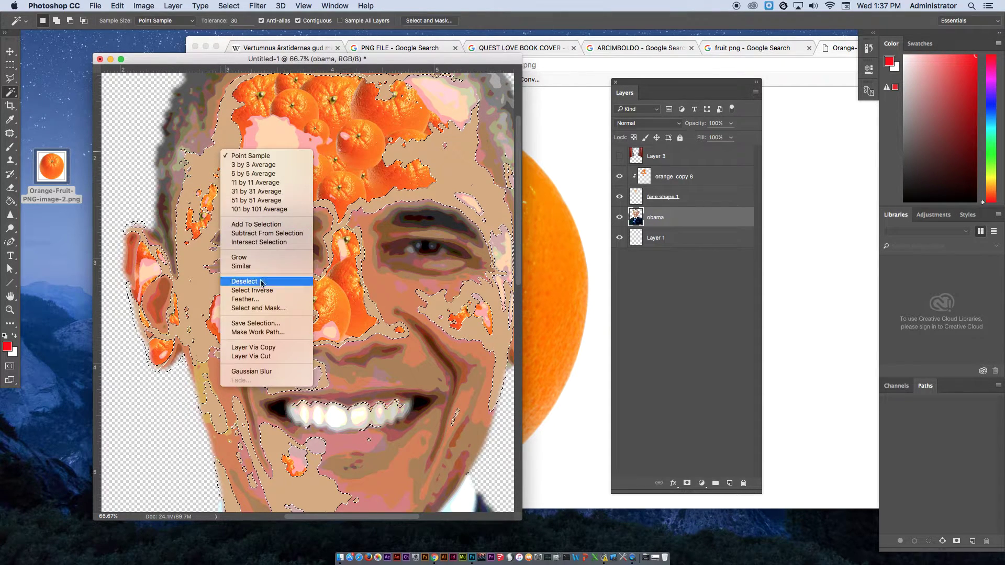
{"action": "left_click", "coordinate": [271, 357]}
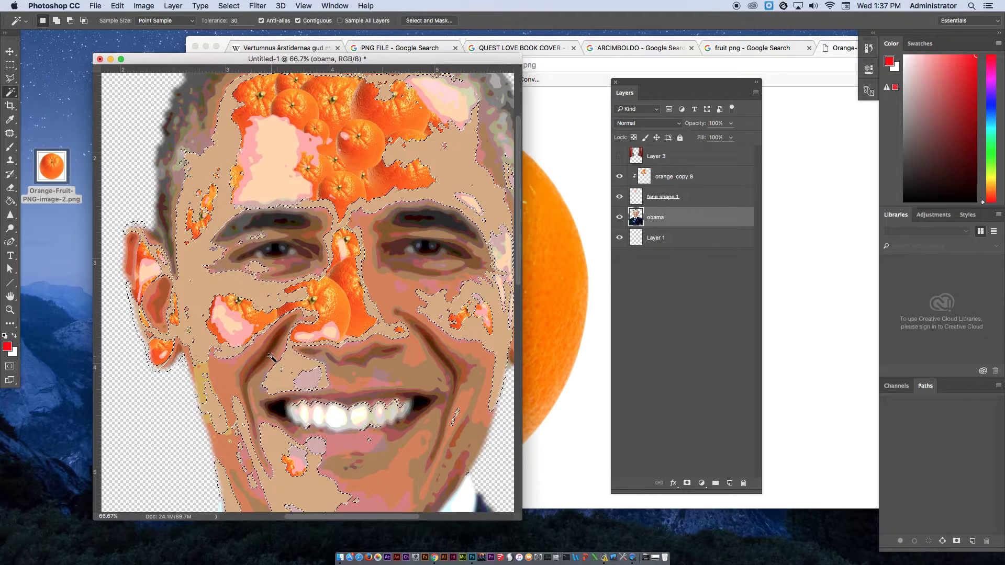
{"action": "double_click", "coordinate": [653, 217]}
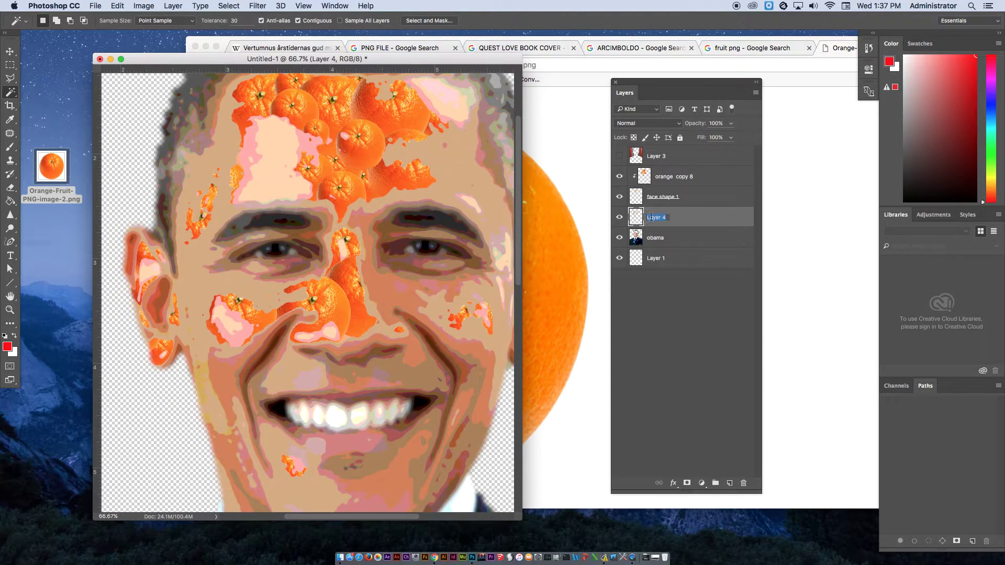
{"action": "type", "text": "face shape 2"}
{"action": "key", "text": "Return"}
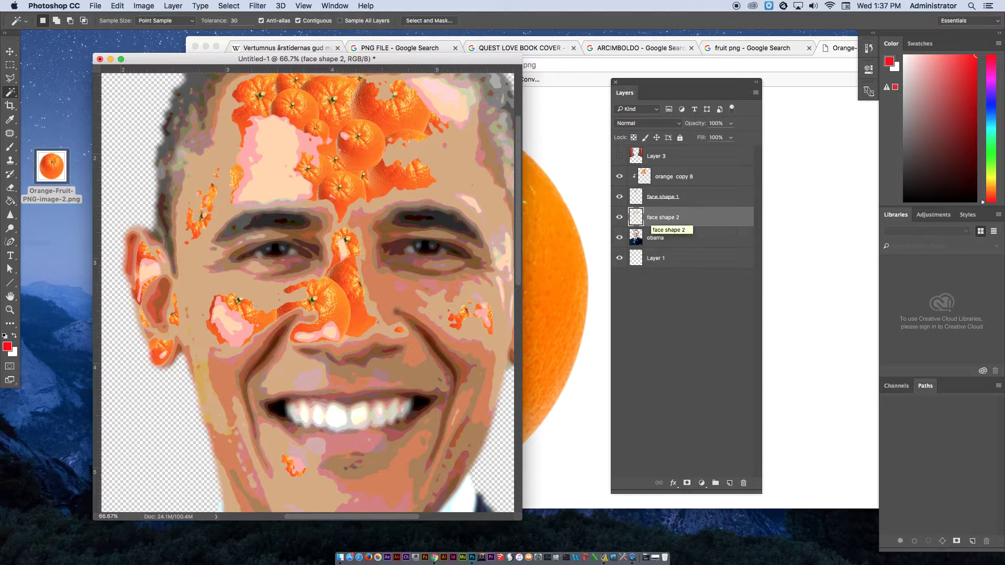
{"action": "left_click", "coordinate": [619, 238]}
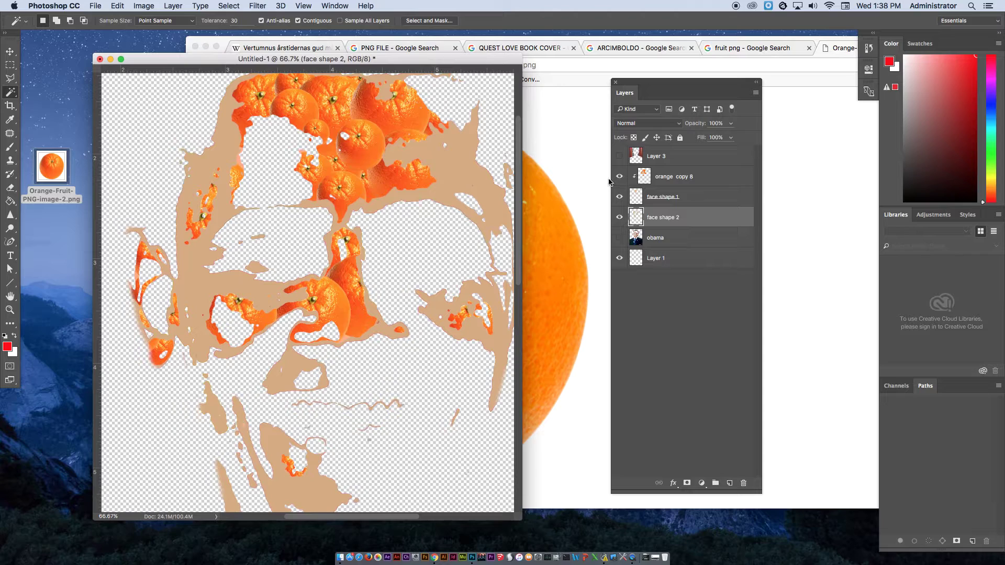
Switch to Chrome, close the orange image page and try to open the bananas picture from the fruit results at full size.
{"action": "left_click", "coordinate": [573, 130]}
{"action": "key", "text": "super+w"}
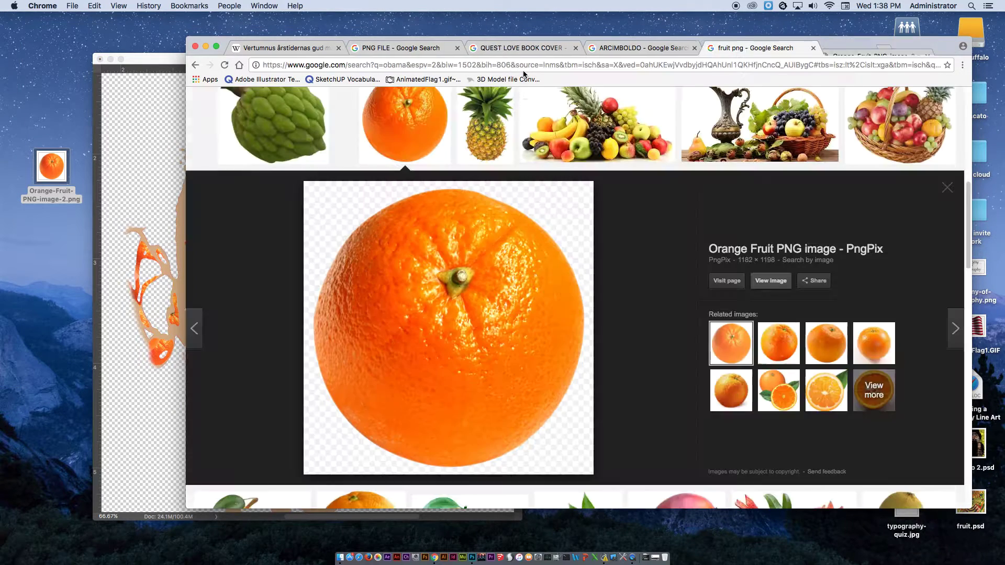
{"action": "scroll", "coordinate": [485, 177], "scroll_direction": "down", "scroll_amount": 5}
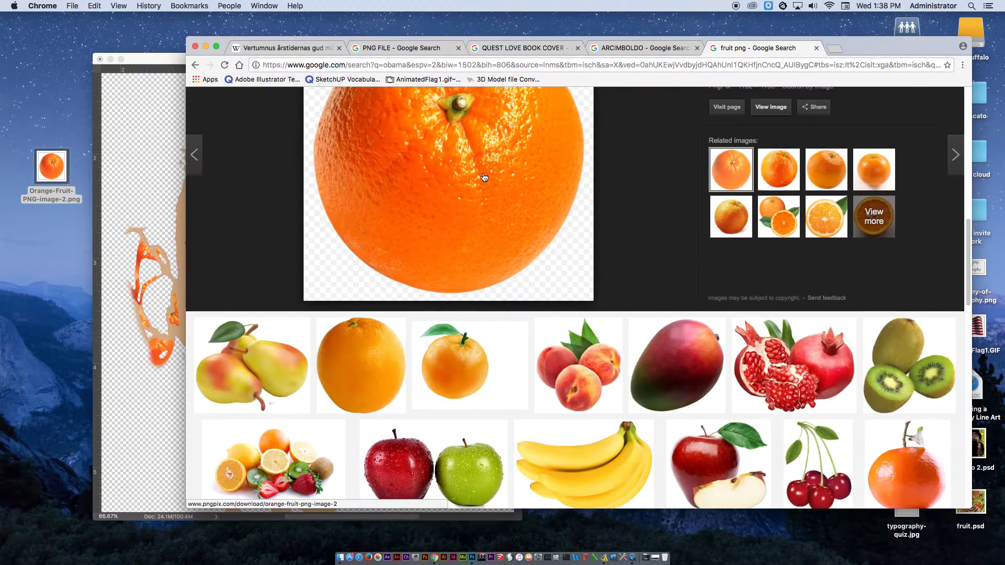
{"action": "scroll", "coordinate": [680, 284], "scroll_direction": "down", "scroll_amount": 5}
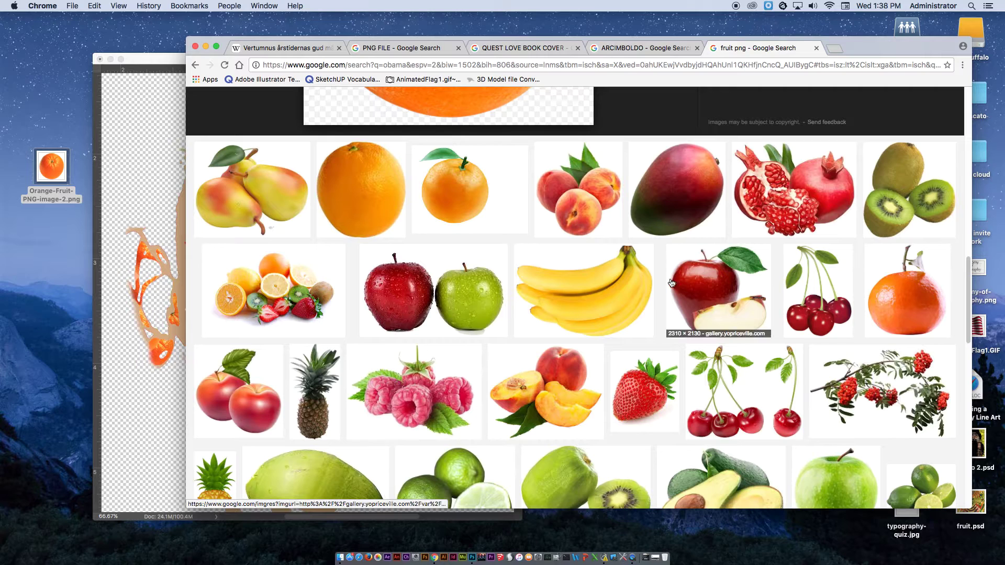
{"action": "left_click", "coordinate": [580, 298]}
{"action": "left_click", "coordinate": [770, 288]}
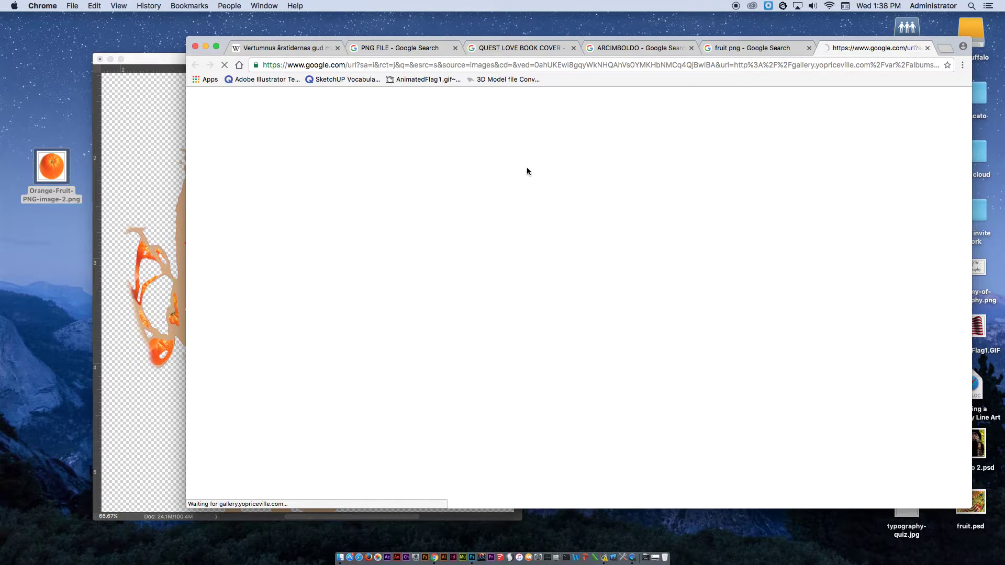
{"action": "key", "text": "super+w"}
Try to open the large green apple picture from the fruit results at full size.
{"action": "scroll", "coordinate": [803, 300], "scroll_direction": "down", "scroll_amount": 10}
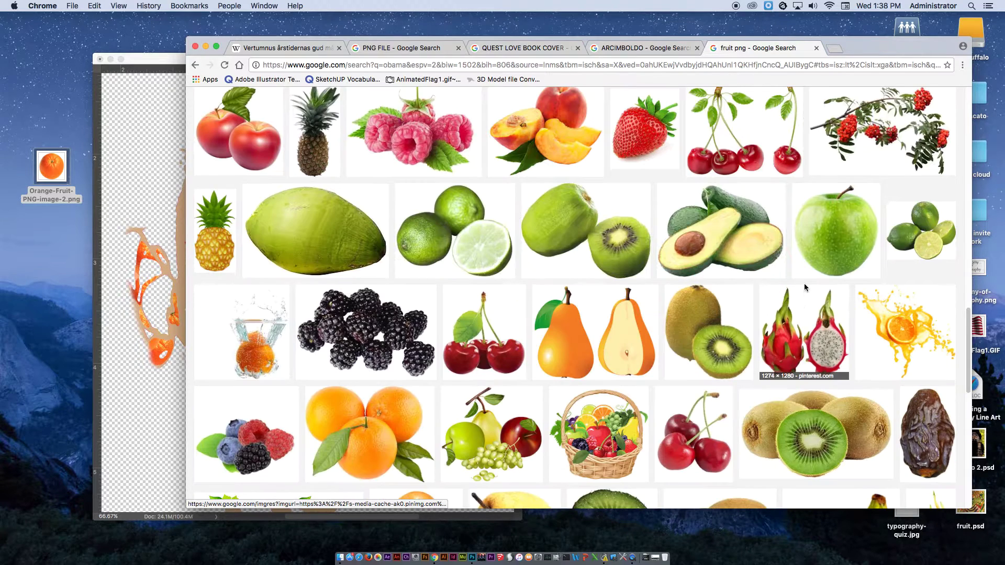
{"action": "left_click", "coordinate": [808, 265]}
{"action": "left_click", "coordinate": [770, 289]}
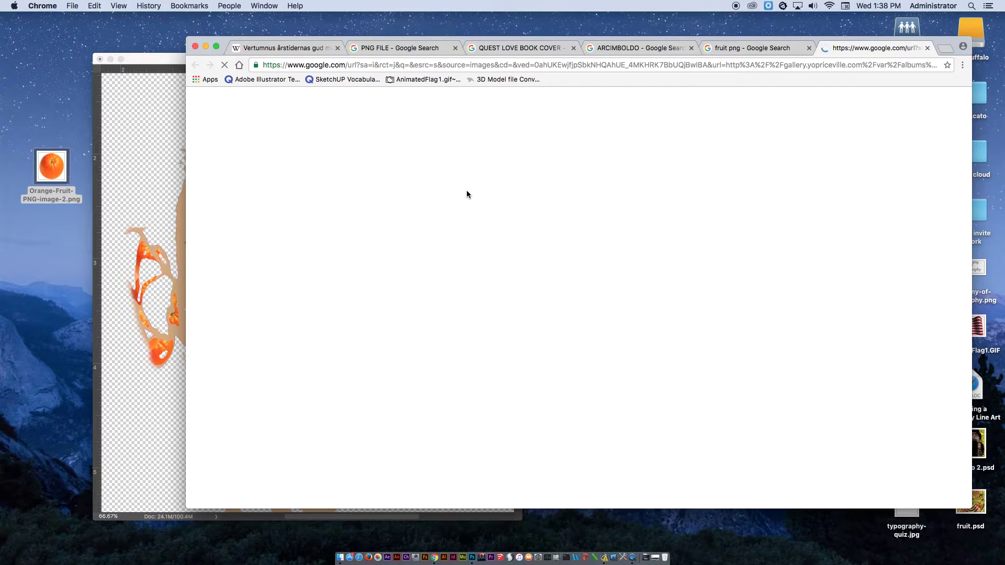
{"action": "key", "text": "super+w"}
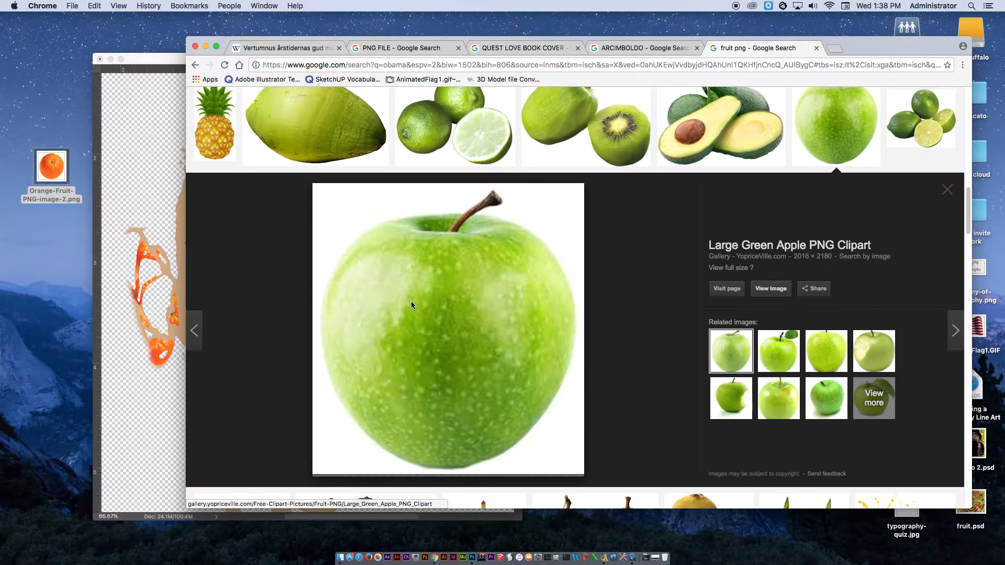
Try to open the watermelon slice picture from further down the fruit results at full size.
{"action": "scroll", "coordinate": [411, 301], "scroll_direction": "down", "scroll_amount": 5}
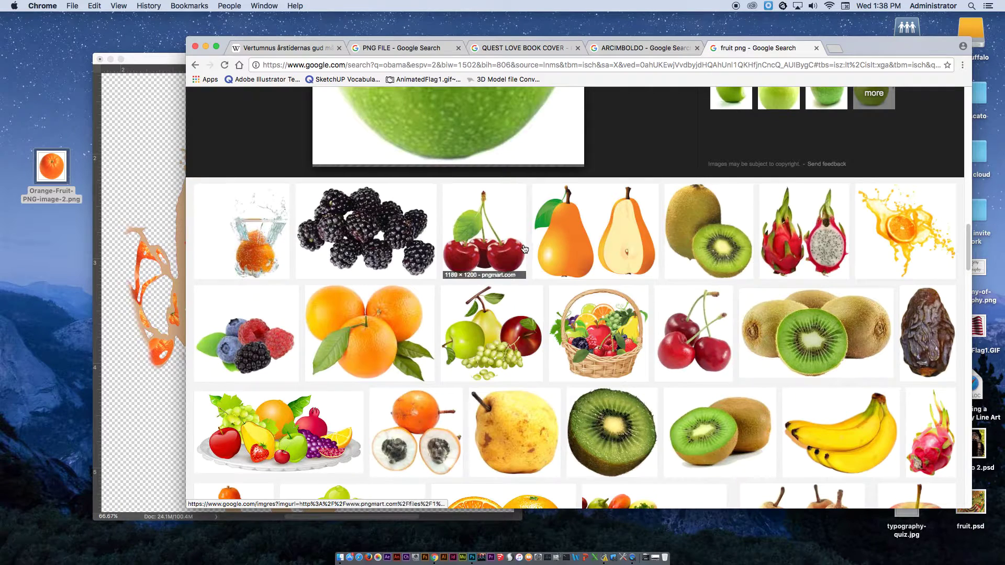
{"action": "scroll", "coordinate": [373, 251], "scroll_direction": "down", "scroll_amount": 2}
{"action": "scroll", "coordinate": [372, 270], "scroll_direction": "down", "scroll_amount": 6}
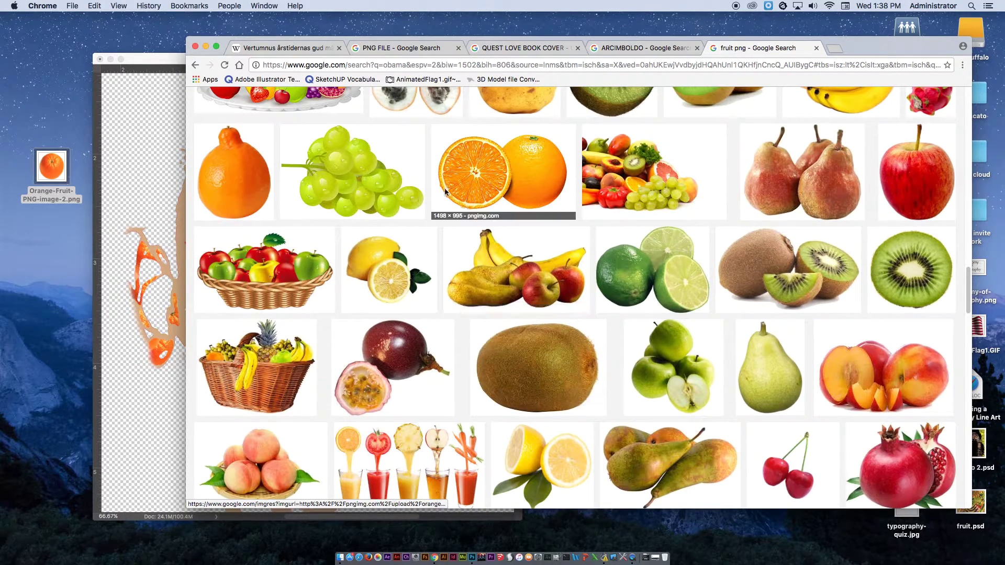
{"action": "scroll", "coordinate": [439, 345], "scroll_direction": "down", "scroll_amount": 3}
{"action": "scroll", "coordinate": [628, 356], "scroll_direction": "down", "scroll_amount": 4}
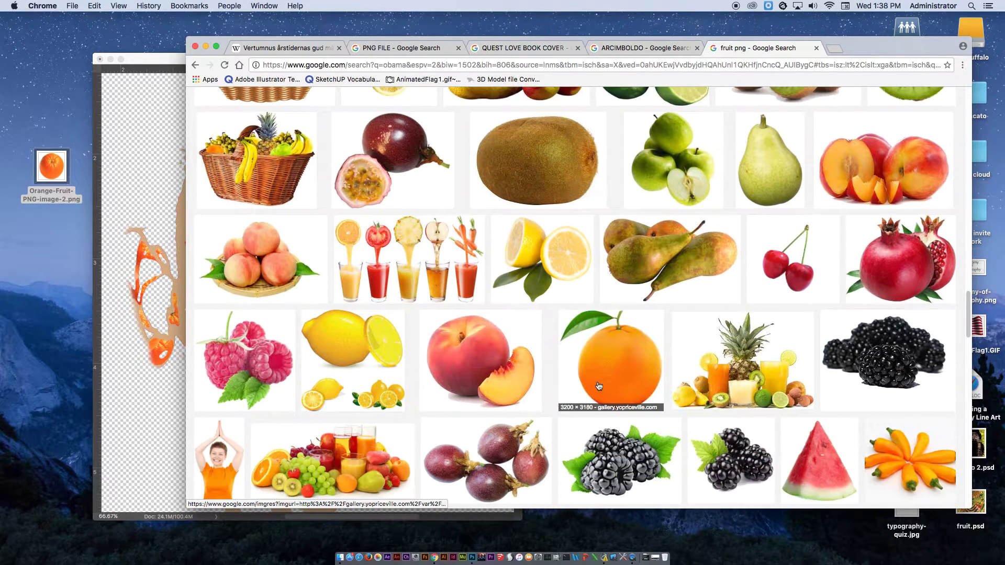
{"action": "left_click", "coordinate": [828, 321]}
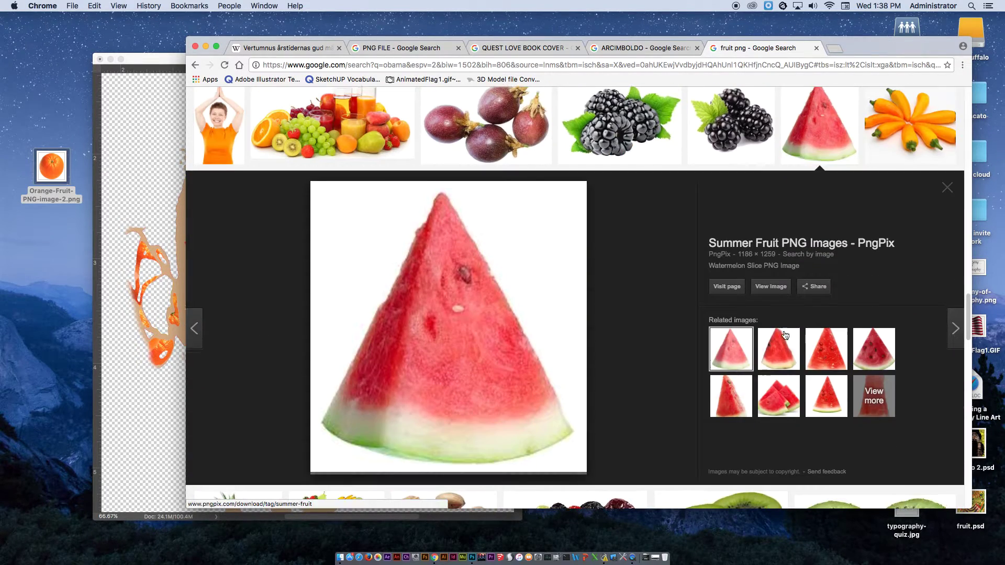
{"action": "left_click", "coordinate": [769, 287]}
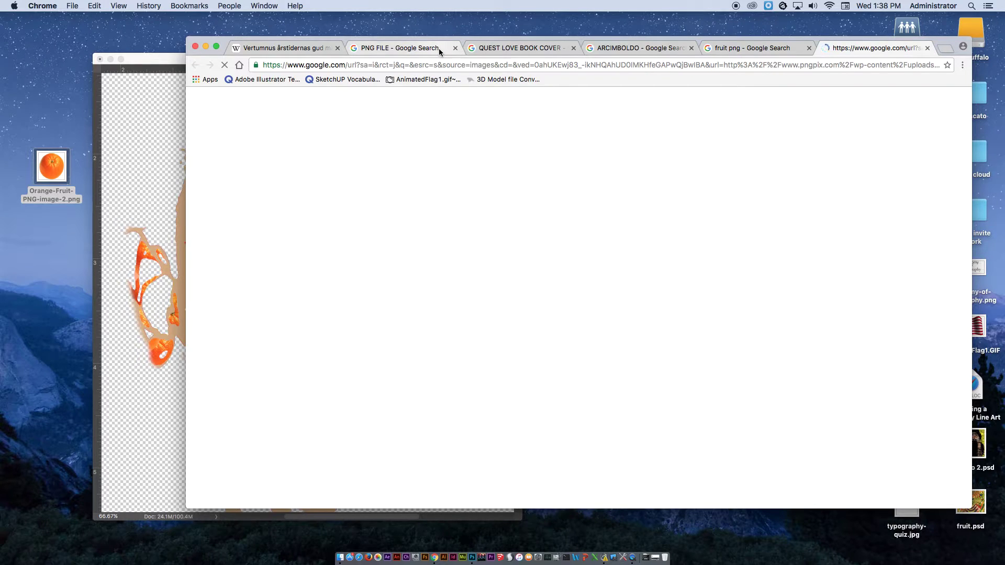
{"action": "key", "text": "super+w"}
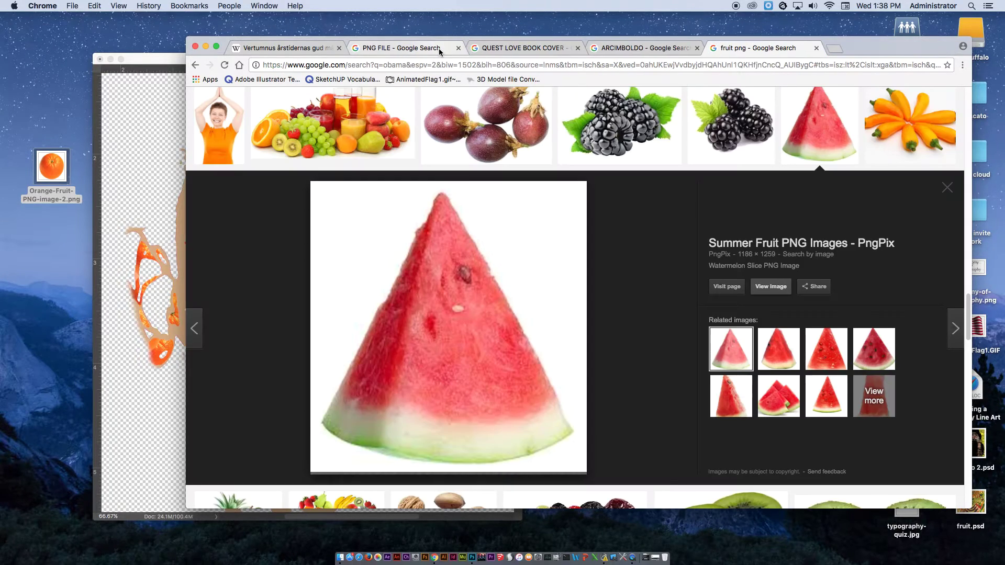
Replace the fruit image search with a search for strawberry png.
{"action": "key", "text": "Escape"}
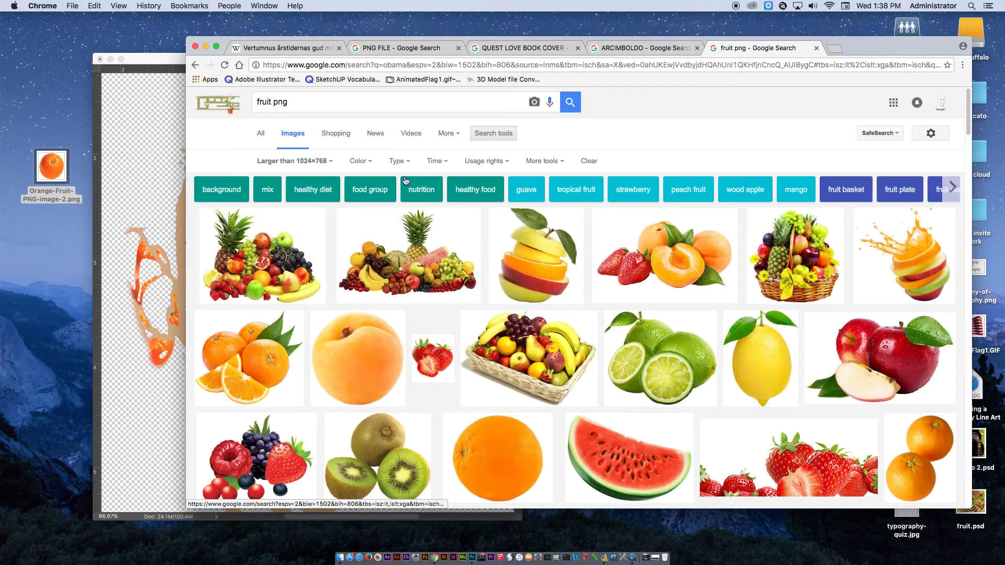
{"action": "double_click", "coordinate": [271, 101]}
{"action": "type", "text": "star"}
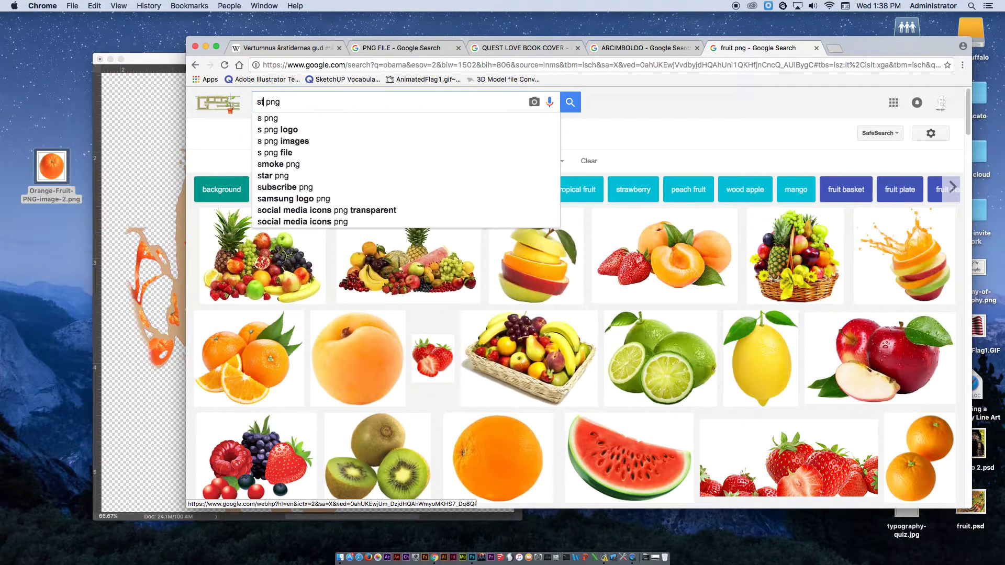
{"action": "key", "text": "BackSpace"}
{"action": "key", "text": "BackSpace"}
{"action": "type", "text": "rawberry"}
{"action": "key", "text": "Return"}
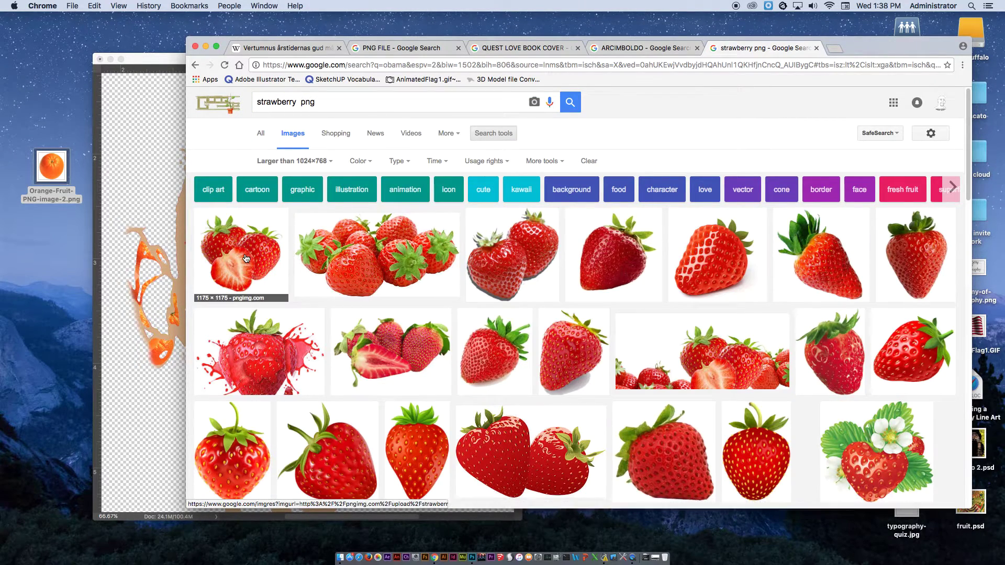
Save the first strawberry result at full size to the desktop and open it in Adobe Photoshop CC 2015.5.
{"action": "left_click", "coordinate": [246, 258]}
{"action": "left_click", "coordinate": [756, 287]}
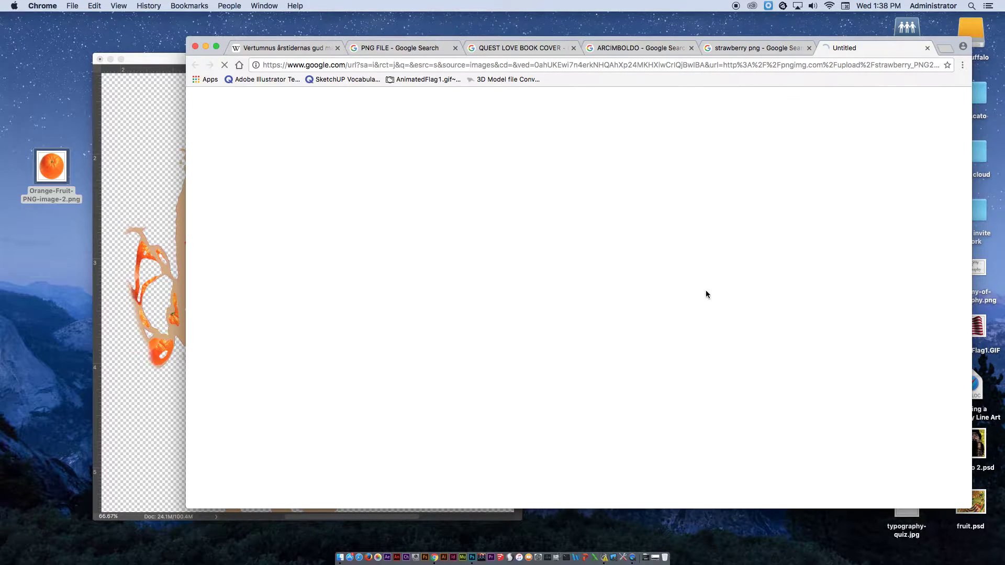
{"action": "left_click_drag", "start_coordinate": [315, 226], "coordinate": [51, 257]}
{"action": "right_click", "coordinate": [56, 255]}
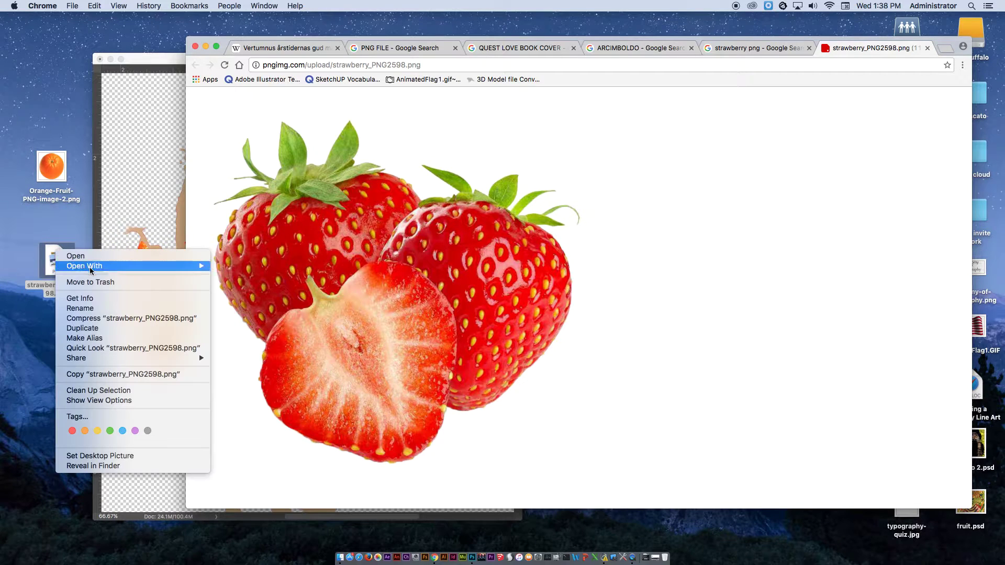
{"action": "mouse_move", "coordinate": [112, 266]}
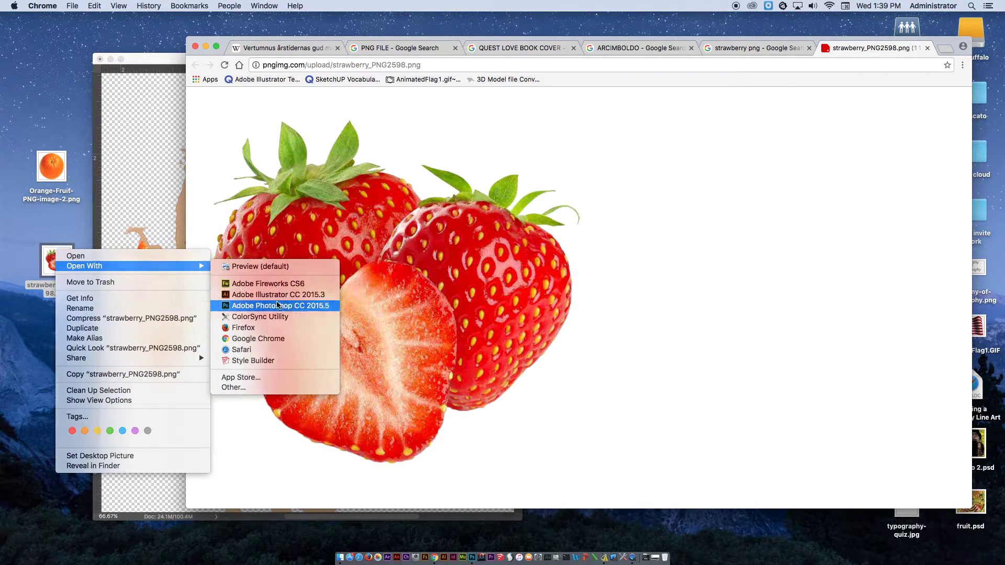
{"action": "left_click", "coordinate": [276, 306]}
Copy the strawberry picture into the portrait document directly above face shape 2 and close the strawberry file.
{"action": "left_click_drag", "start_coordinate": [318, 76], "coordinate": [394, 160]}
{"action": "left_click", "coordinate": [10, 51]}
{"action": "left_click", "coordinate": [51, 55]}
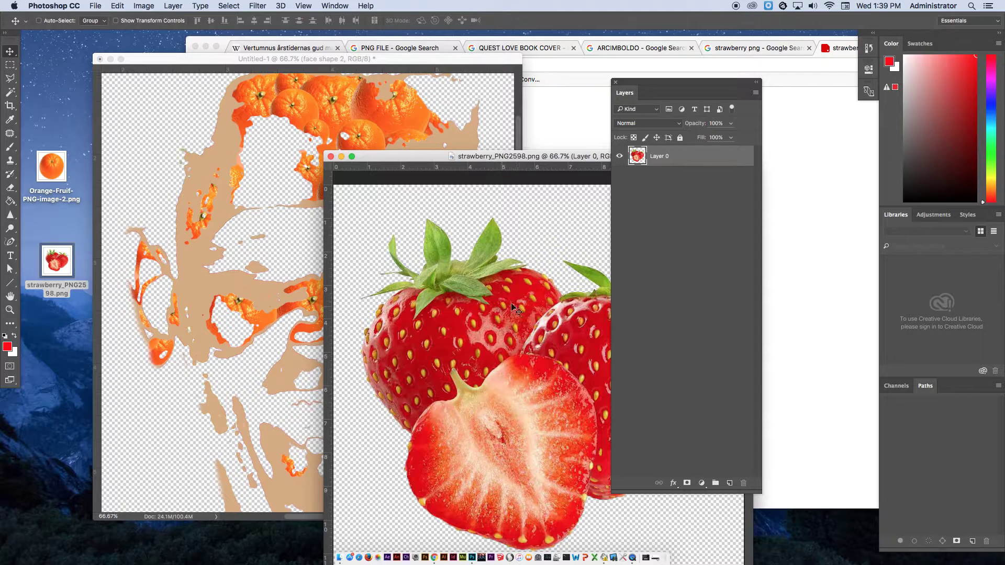
{"action": "left_click_drag", "start_coordinate": [492, 254], "coordinate": [245, 253]}
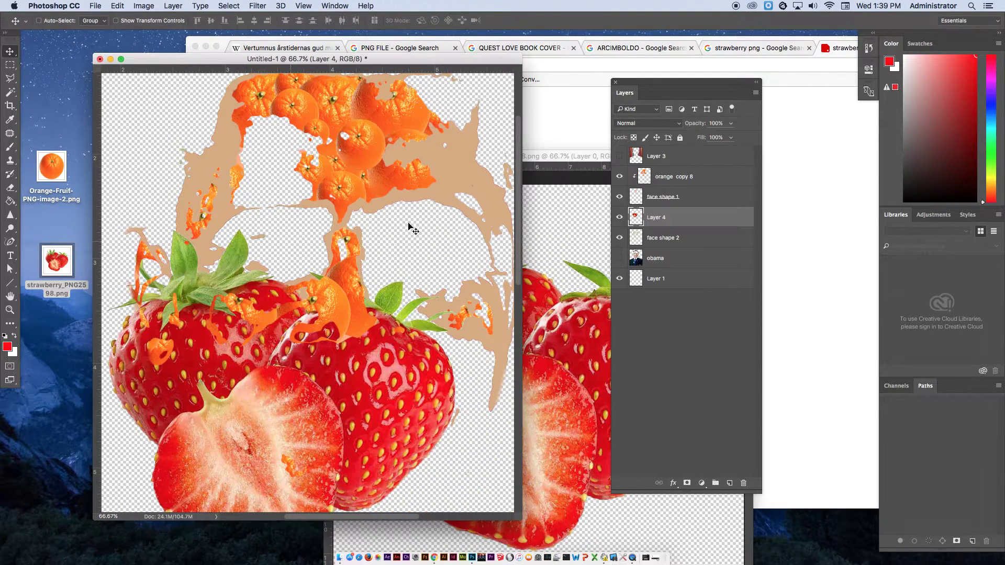
{"action": "left_click", "coordinate": [537, 193]}
{"action": "key", "text": "super+w"}
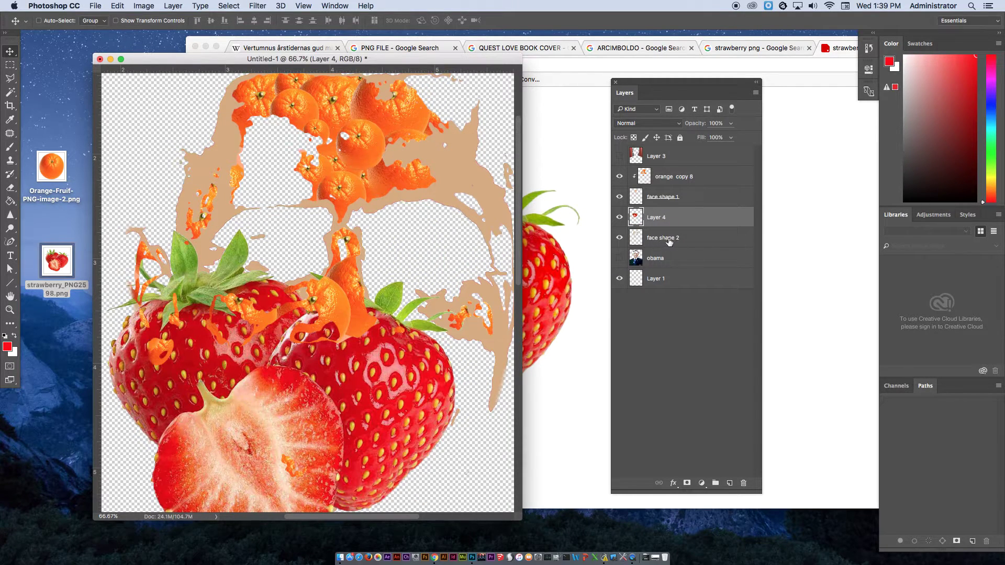
Clip the strawberry layer to face shape 2, scale it to about 31%, rotate it about -27° and place it beside the left ear.
{"action": "right_click", "coordinate": [675, 217]}
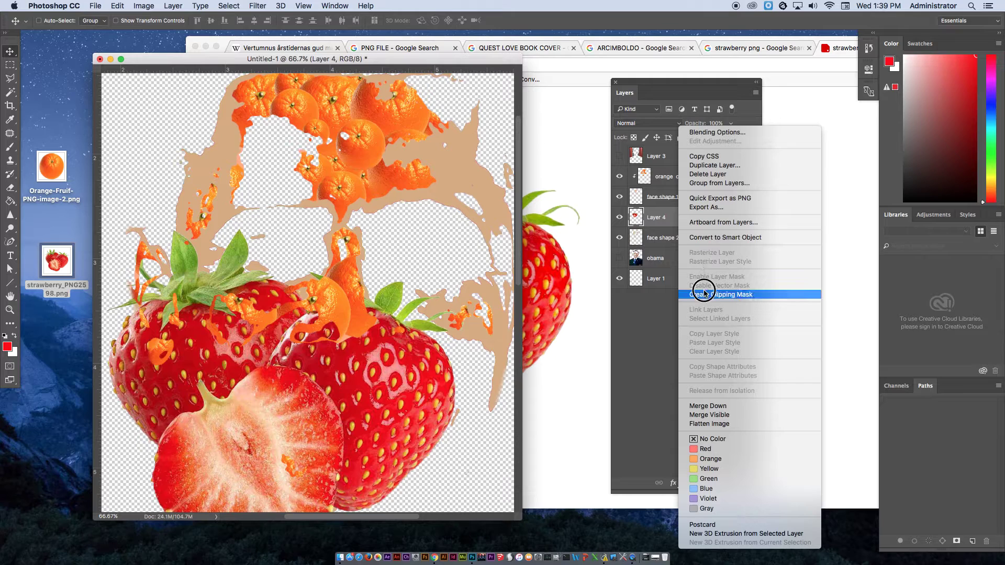
{"action": "left_click", "coordinate": [704, 294]}
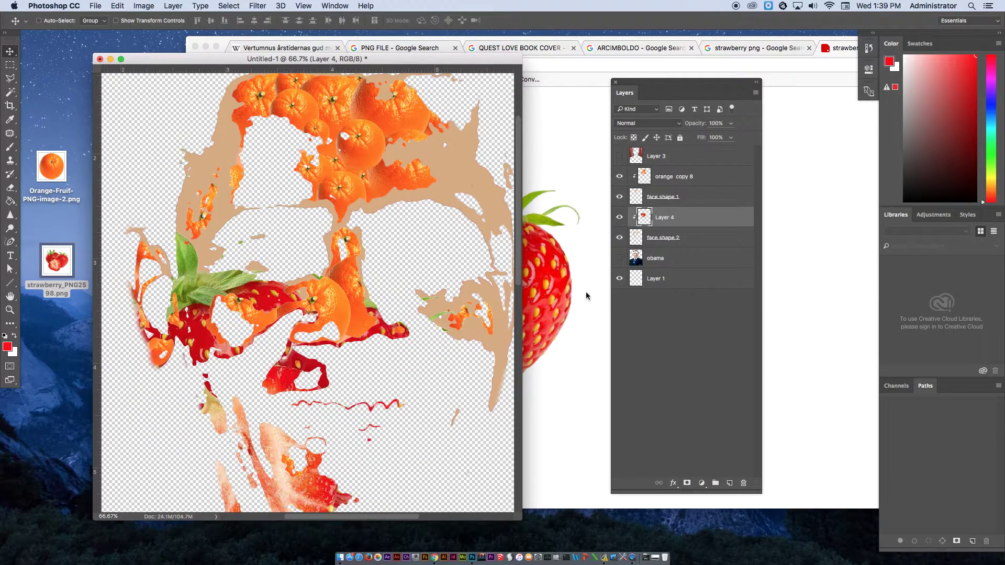
{"action": "key", "text": "super+t"}
{"action": "left_click_drag", "start_coordinate": [449, 237], "coordinate": [221, 286]}
{"action": "left_click_drag", "start_coordinate": [246, 255], "coordinate": [254, 219]}
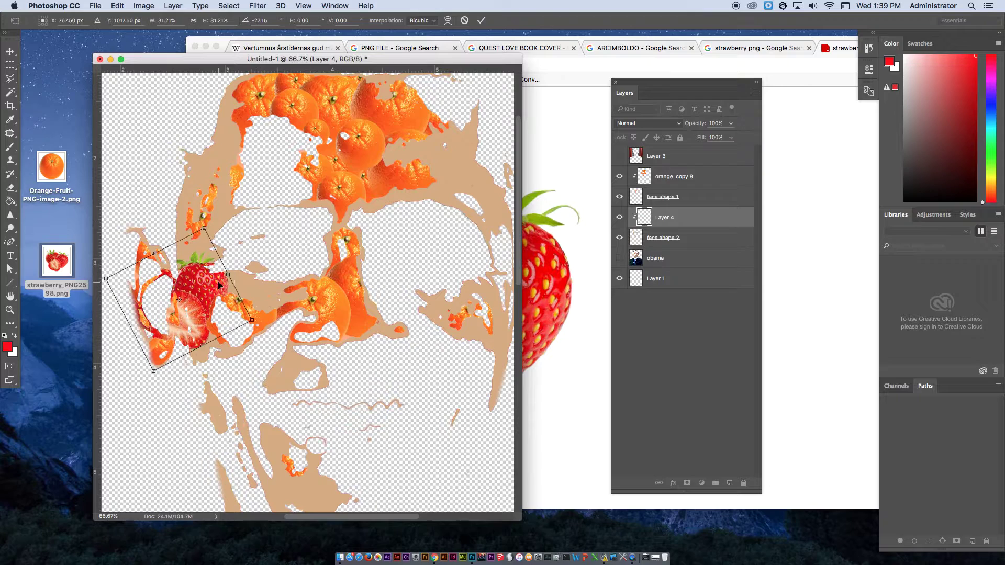
{"action": "key", "text": "Return"}
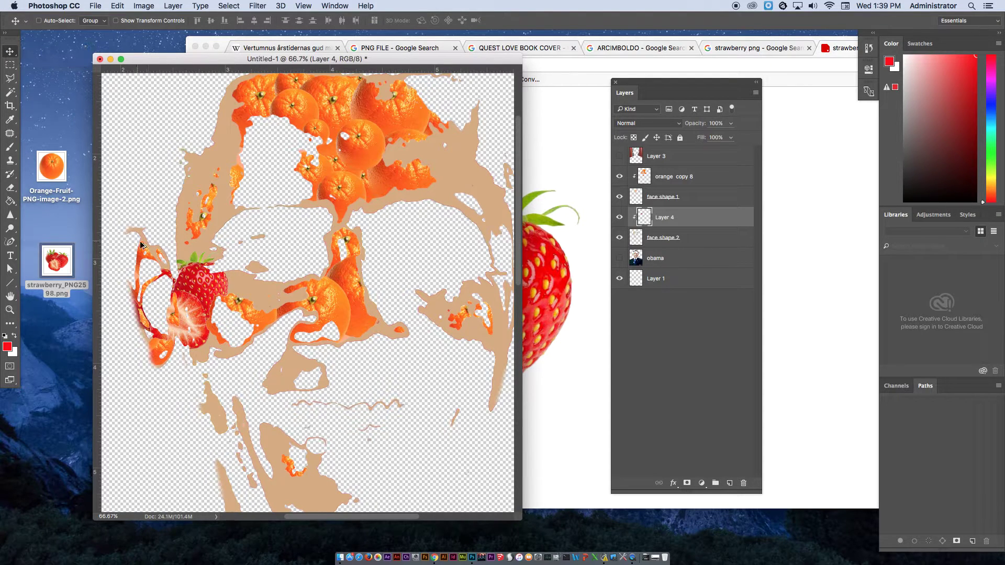
Place strawberry copies up the left temple, plus one scaled to about 70% and rotated about 34° below the left eye.
{"action": "left_click_drag", "start_coordinate": [208, 285], "coordinate": [245, 114]}
{"action": "left_click_drag", "start_coordinate": [228, 191], "coordinate": [262, 283]}
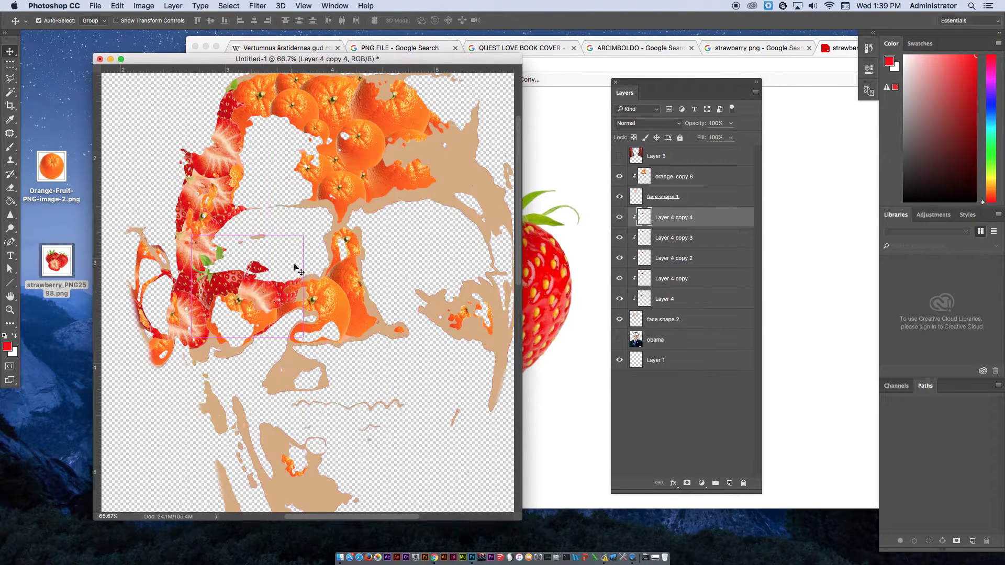
{"action": "key", "text": "super+t"}
{"action": "left_click_drag", "start_coordinate": [303, 235], "coordinate": [327, 250]}
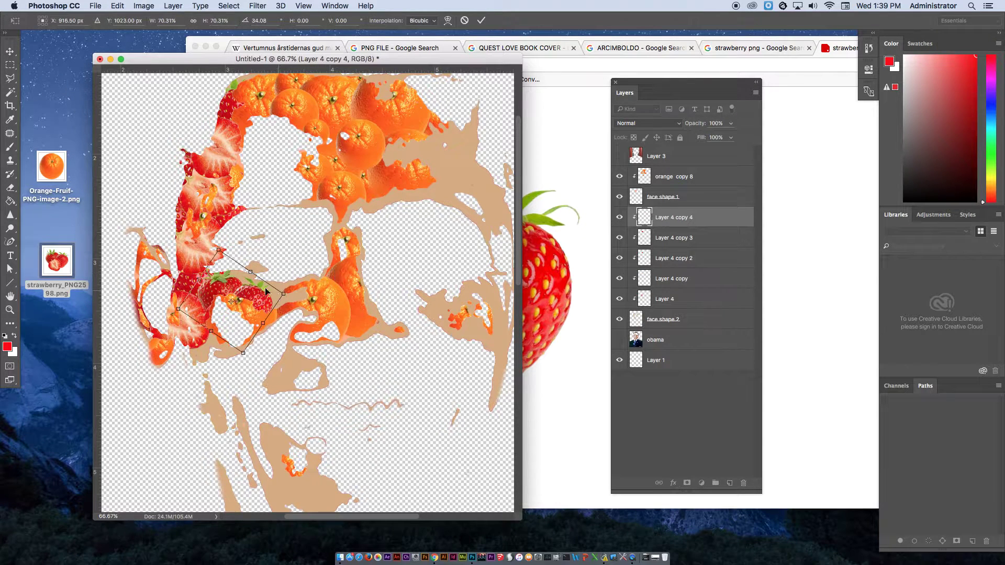
{"action": "key", "text": "Return"}
Add more transformed strawberry copies over the left cheek and nose area and above the right eye.
{"action": "left_click_drag", "start_coordinate": [258, 305], "coordinate": [290, 342]}
{"action": "key", "text": "ctrl+j"}
{"action": "key", "text": "ctrl+t"}
{"action": "left_click_drag", "start_coordinate": [372, 328], "coordinate": [414, 193]}
{"action": "key", "text": "Return"}
{"action": "key", "text": "ctrl+j"}
{"action": "key", "text": "ctrl+j"}
{"action": "key", "text": "ctrl+j"}
Cover the forehead's right side and the right cheek with more strawberry copies, and hide the orange copy 8 and face shape 1 layers.
{"action": "left_click_drag", "start_coordinate": [414, 193], "coordinate": [406, 140], "text": "alt"}
{"action": "left_click_drag", "start_coordinate": [409, 140], "coordinate": [457, 159], "text": "alt"}
{"action": "key", "text": "ctrl+t"}
{"action": "left_click_drag", "start_coordinate": [465, 149], "coordinate": [506, 152]}
{"action": "key", "text": "Return"}
{"action": "left_click_drag", "start_coordinate": [496, 193], "coordinate": [434, 314], "text": "alt"}
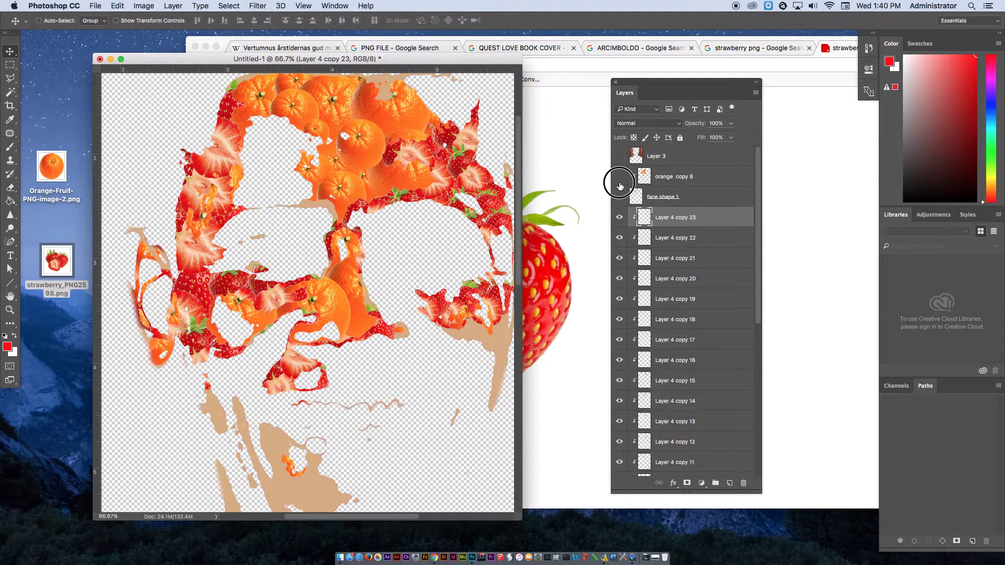
{"action": "left_click_drag", "start_coordinate": [620, 198], "coordinate": [617, 178]}
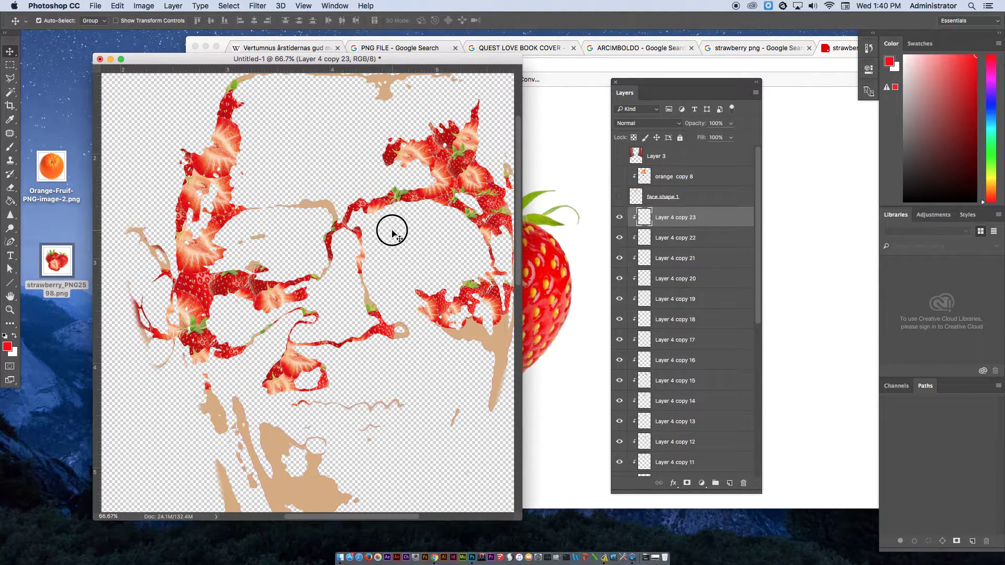
Fill the rest of face shape 2 along the hairline, right cheek, nose, mouth and chin with more transformed strawberry copies.
{"action": "scroll", "coordinate": [392, 233], "scroll_direction": "down", "scroll_amount": 1}
{"action": "scroll", "coordinate": [402, 232], "scroll_direction": "down", "scroll_amount": 1}
{"action": "left_click_drag", "start_coordinate": [399, 212], "coordinate": [332, 228]}
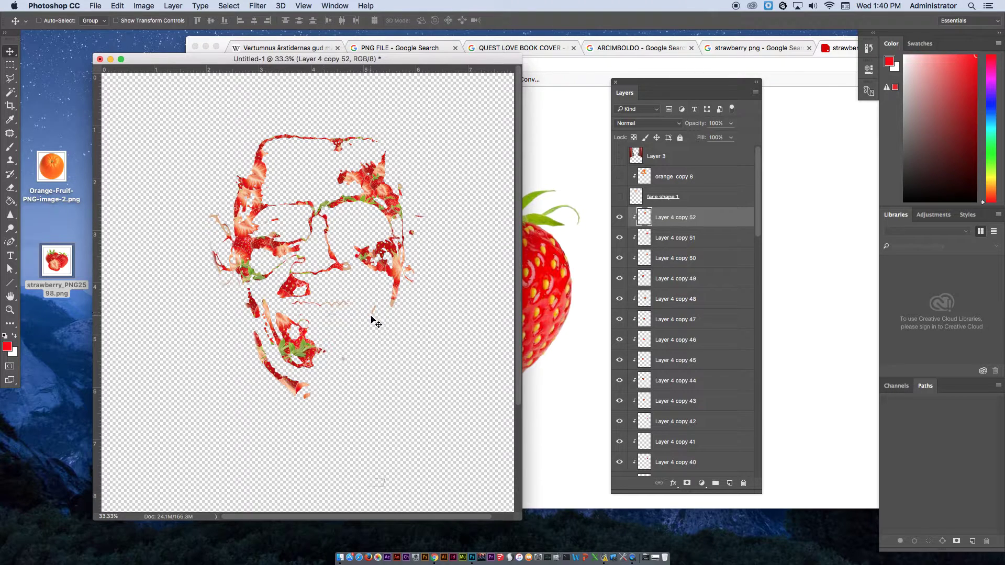
{"action": "left_click_drag", "start_coordinate": [365, 283], "coordinate": [356, 367]}
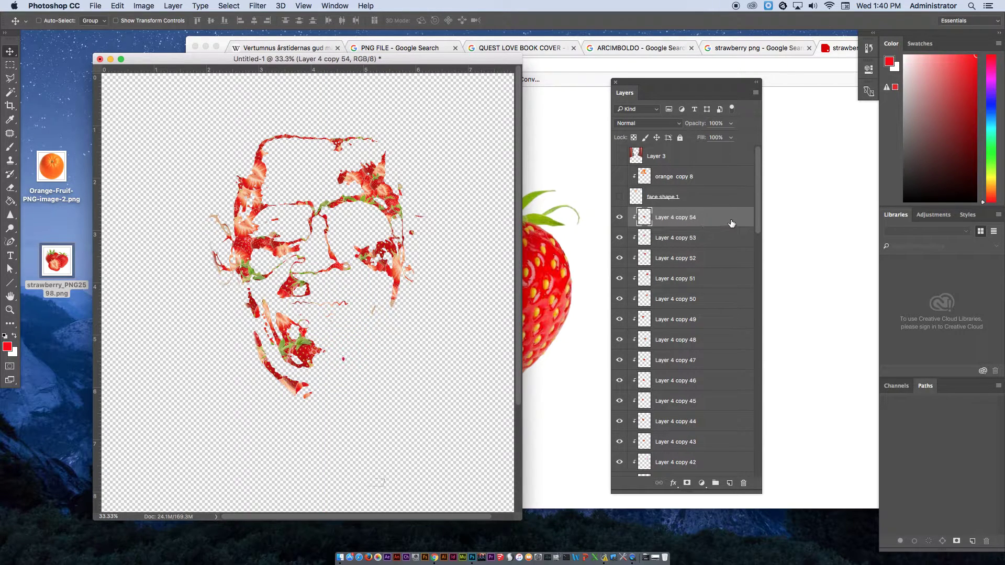
Merge all the clipped strawberry layers, from Layer 4 up to Layer 4 copy 54, into one layer.
{"action": "left_click_drag", "start_coordinate": [756, 211], "coordinate": [763, 478]}
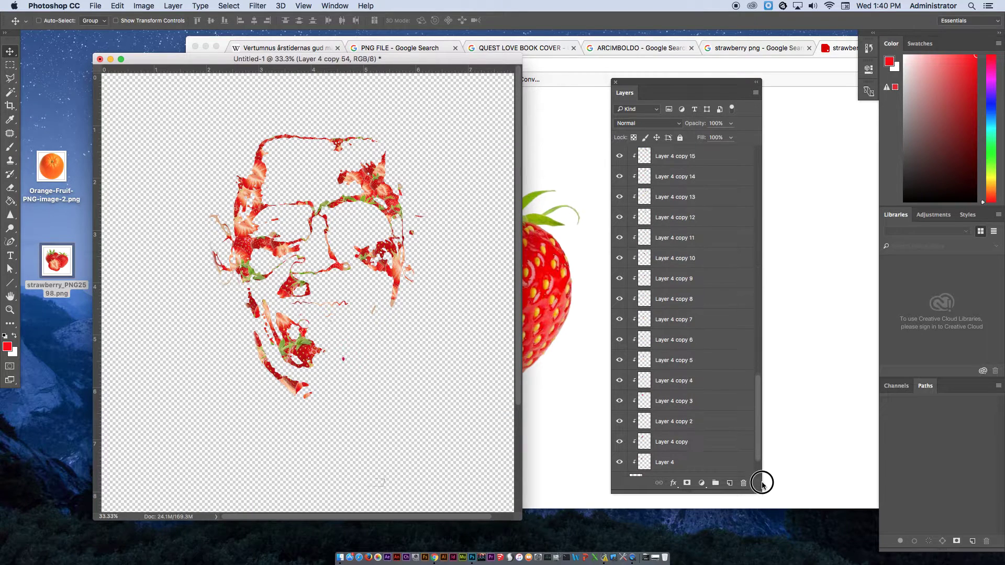
{"action": "right_click", "coordinate": [701, 426]}
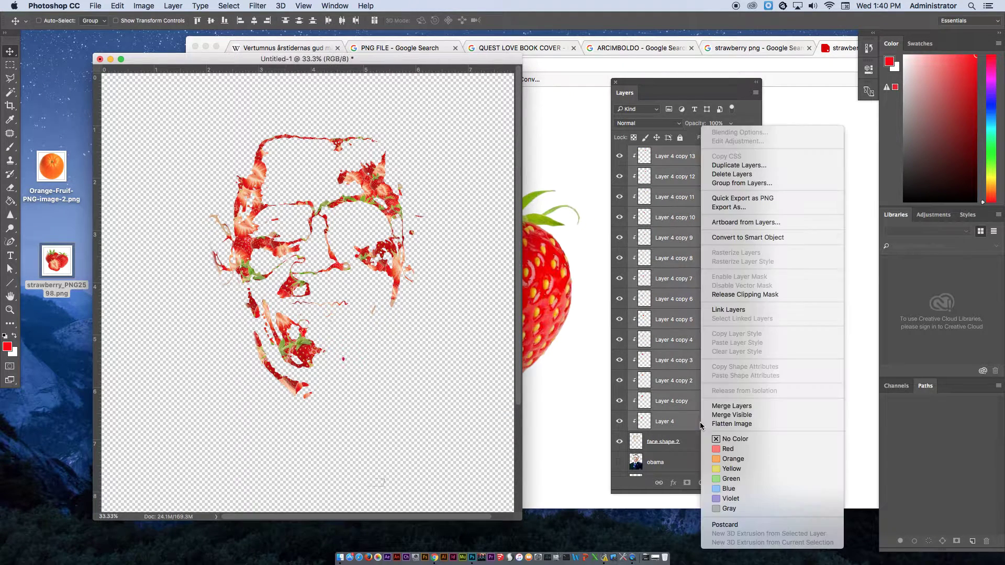
{"action": "left_click", "coordinate": [740, 408]}
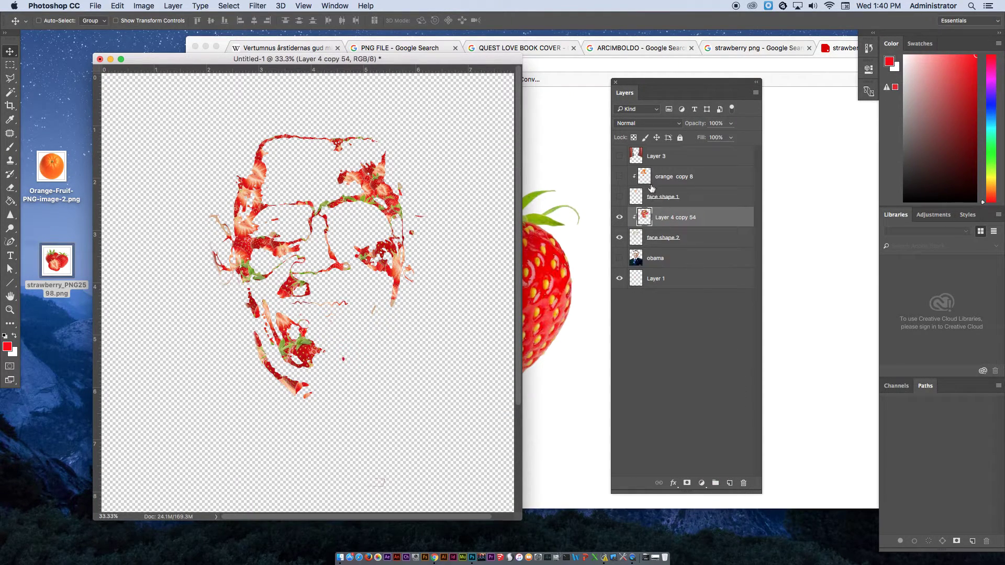
Show the face shape 1, orange copy 8 and obama layers together with the strawberry fill.
{"action": "left_click", "coordinate": [619, 196]}
{"action": "left_click", "coordinate": [619, 176]}
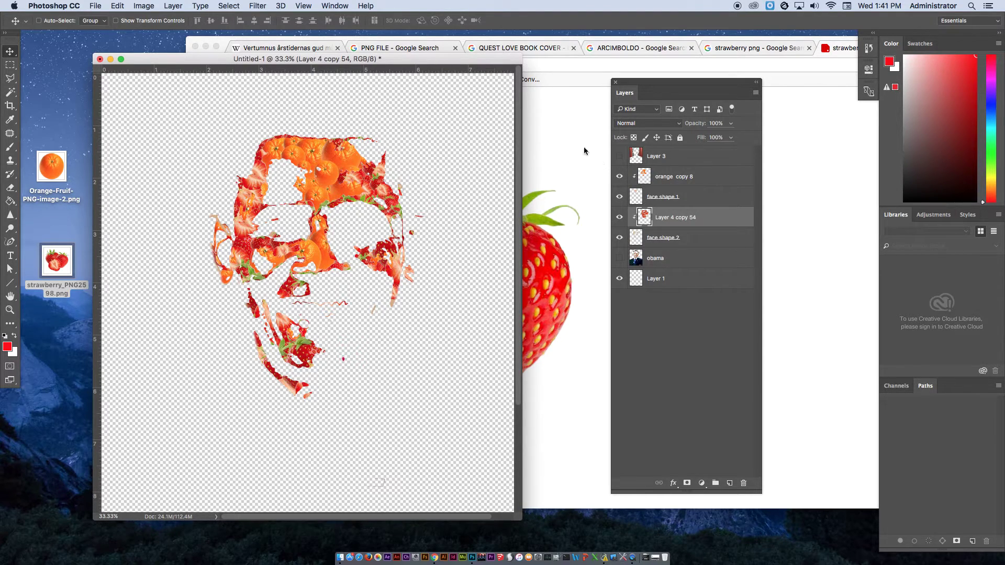
{"action": "left_click", "coordinate": [619, 259]}
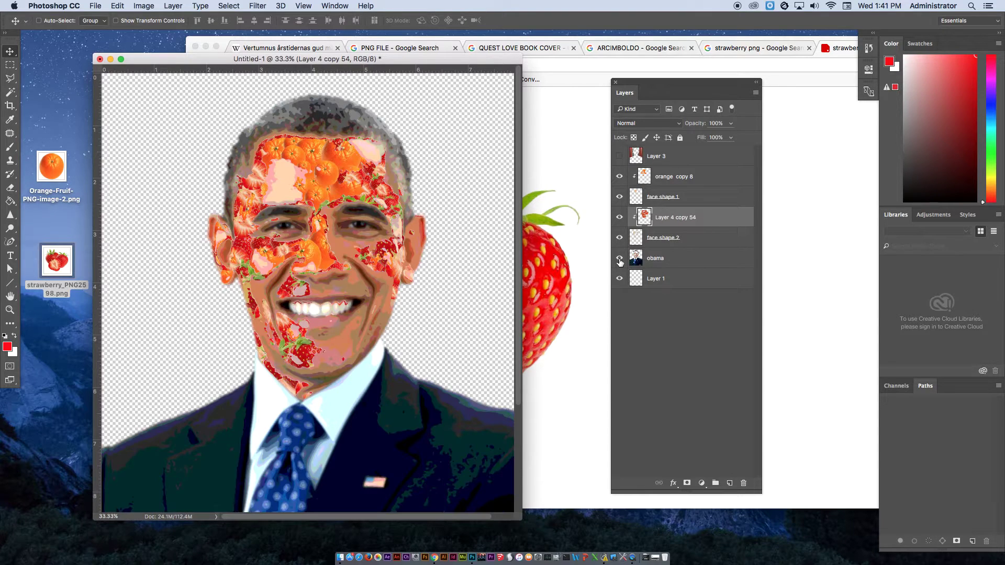
{"action": "left_click", "coordinate": [619, 259]}
{"action": "left_click", "coordinate": [619, 259]}
{"action": "left_click", "coordinate": [100, 59]}
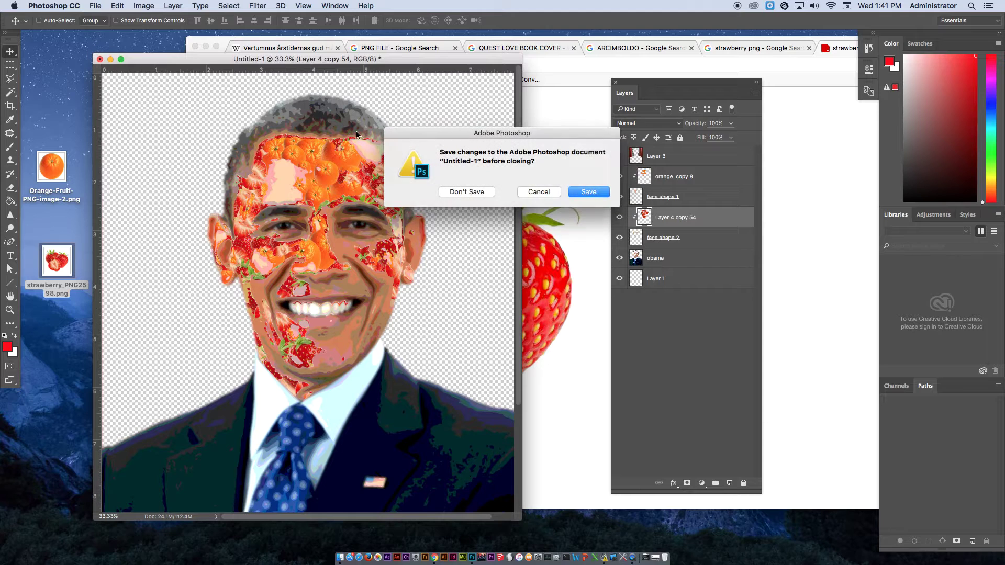
{"action": "left_click", "coordinate": [540, 193]}
{"action": "left_click", "coordinate": [111, 60]}
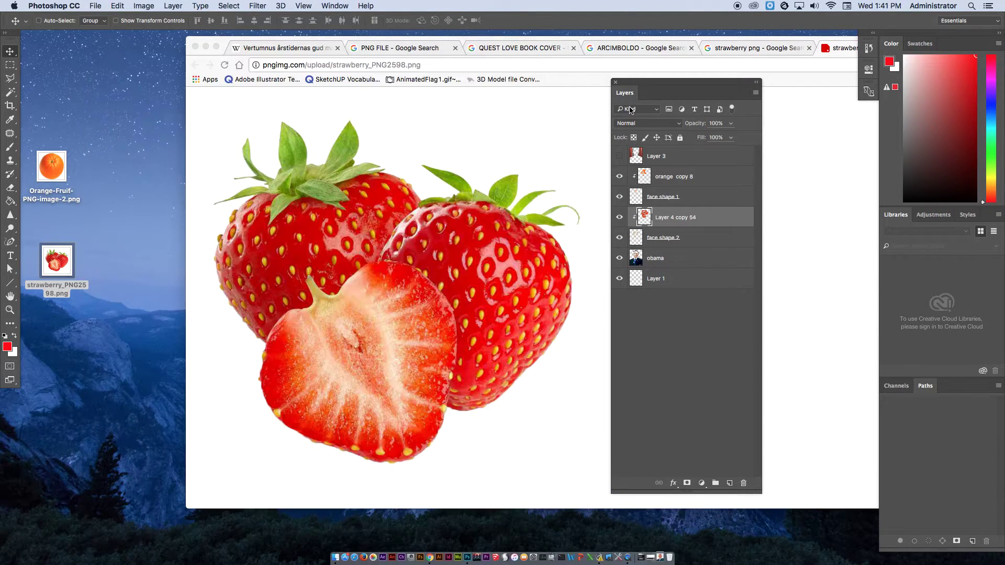
{"action": "left_click", "coordinate": [590, 89]}
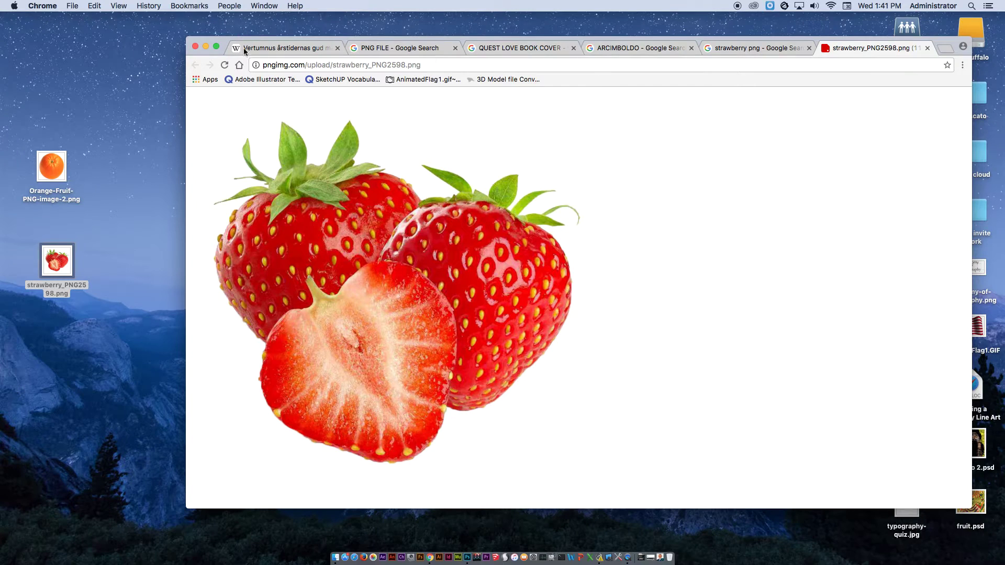
{"action": "left_click", "coordinate": [467, 558]}
Open the recent file fruit.psd.
{"action": "left_click", "coordinate": [100, 5]}
{"action": "mouse_move", "coordinate": [109, 58]}
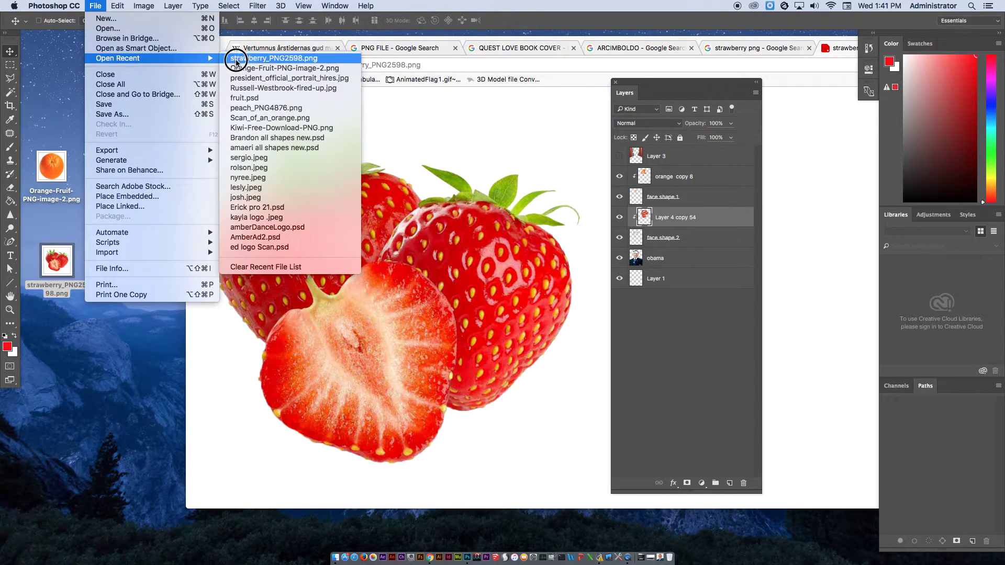
{"action": "left_click", "coordinate": [271, 88]}
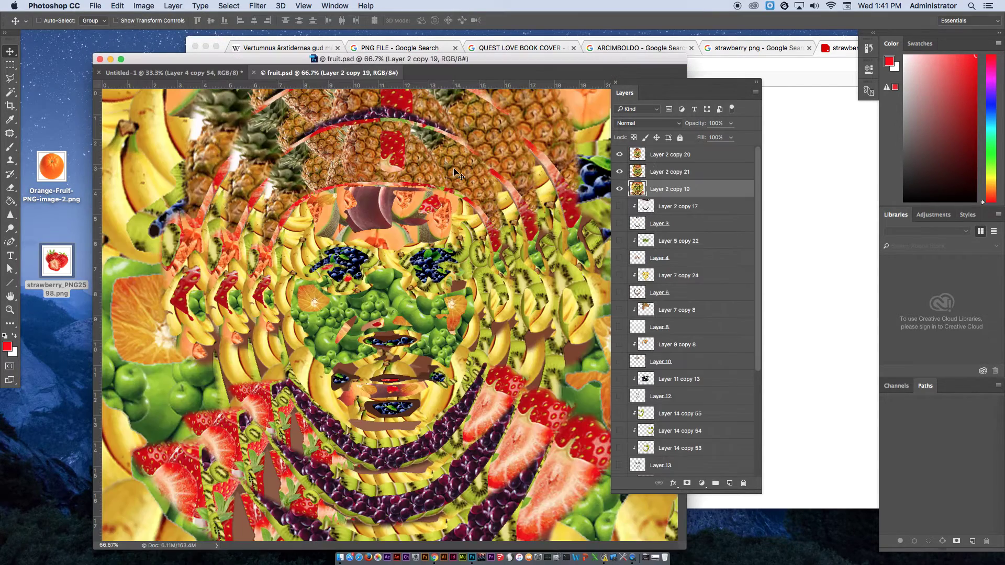
Hide Layer 2 copy 19, copy 20 and copy 21, and show all the clipped fruit and shape layers below them.
{"action": "left_click_drag", "start_coordinate": [620, 190], "coordinate": [621, 159]}
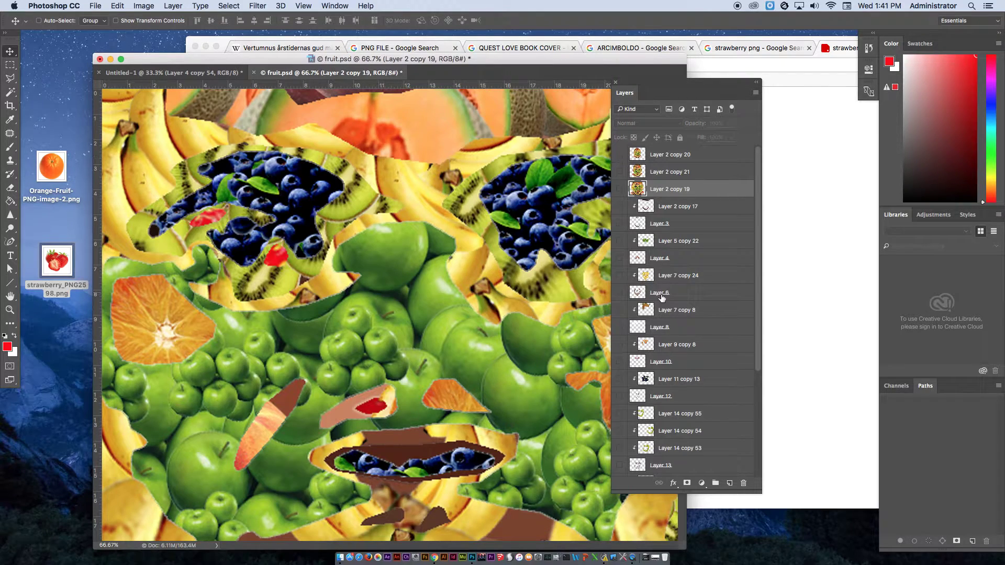
{"action": "scroll", "coordinate": [671, 416], "scroll_direction": "down", "scroll_amount": 5}
{"action": "left_click", "coordinate": [619, 451]}
{"action": "left_click_drag", "start_coordinate": [620, 433], "coordinate": [620, 156]}
{"action": "scroll", "coordinate": [626, 222], "scroll_direction": "up", "scroll_amount": 4}
{"action": "left_click_drag", "start_coordinate": [622, 255], "coordinate": [620, 152]}
{"action": "scroll", "coordinate": [625, 211], "scroll_direction": "up", "scroll_amount": 2}
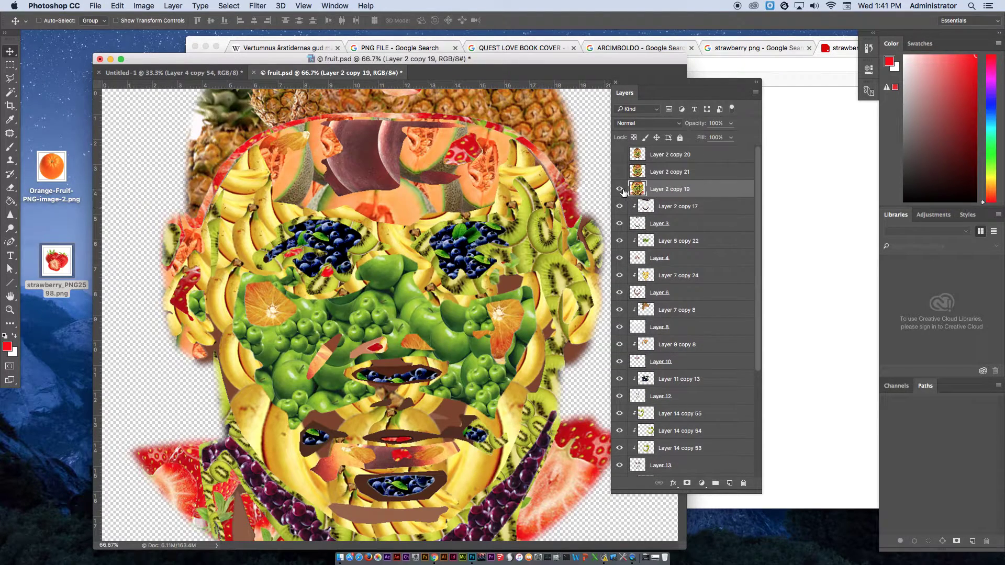
{"action": "left_click", "coordinate": [620, 189]}
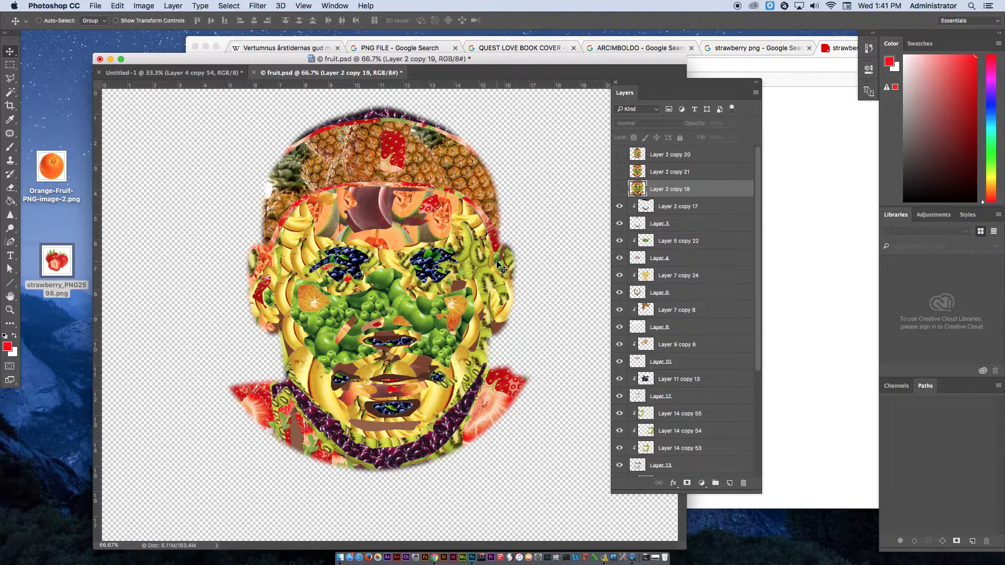
Examine how the different fruits fill the shapes of the eyes, nose, mouth, forehead, ear and cheeks in the fruit portrait.
{"action": "key", "text": "ctrl+minus"}
{"action": "key", "text": "ctrl+minus"}
{"action": "key", "text": "ctrl+minus"}
{"action": "key", "text": "ctrl+minus"}
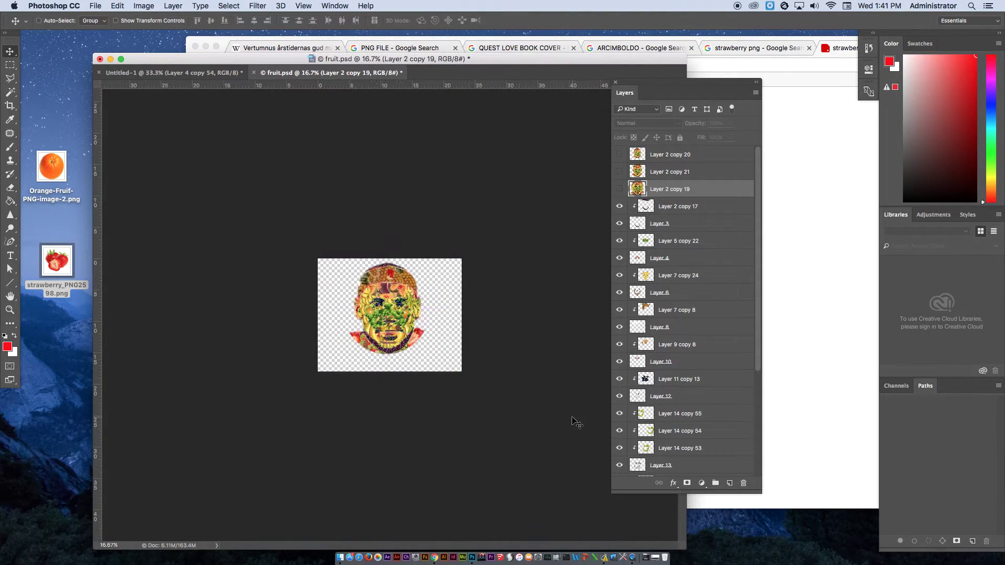
{"action": "scroll", "coordinate": [392, 321], "scroll_direction": "up", "scroll_amount": 10}
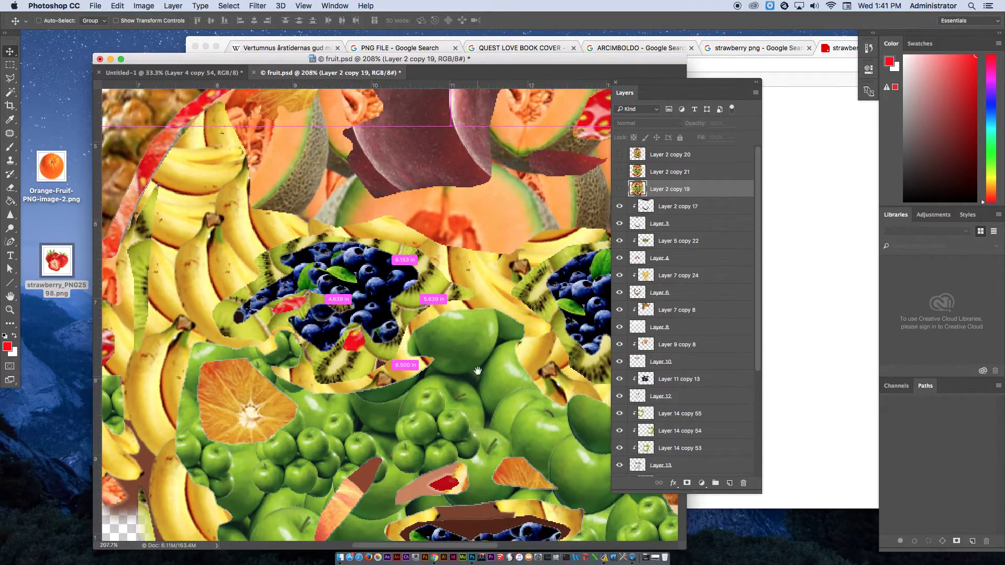
{"action": "left_click_drag", "start_coordinate": [478, 371], "coordinate": [340, 133]}
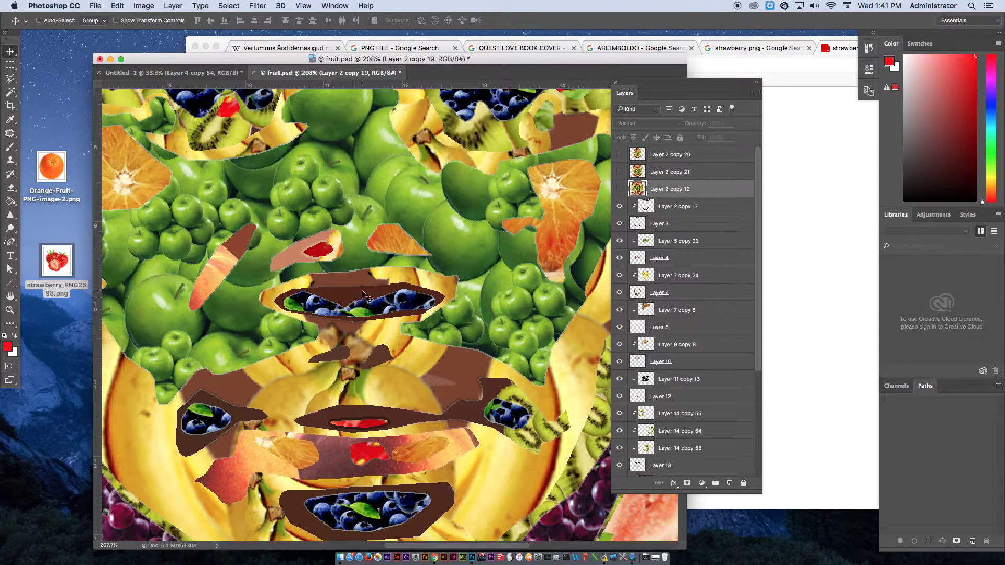
{"action": "left_click_drag", "start_coordinate": [324, 255], "coordinate": [390, 369]}
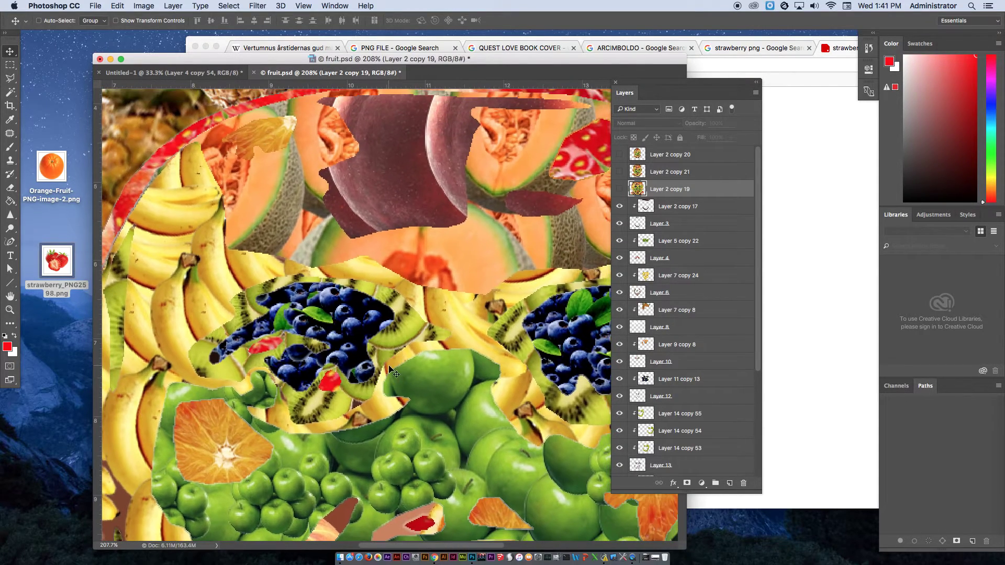
{"action": "key", "text": "super+0"}
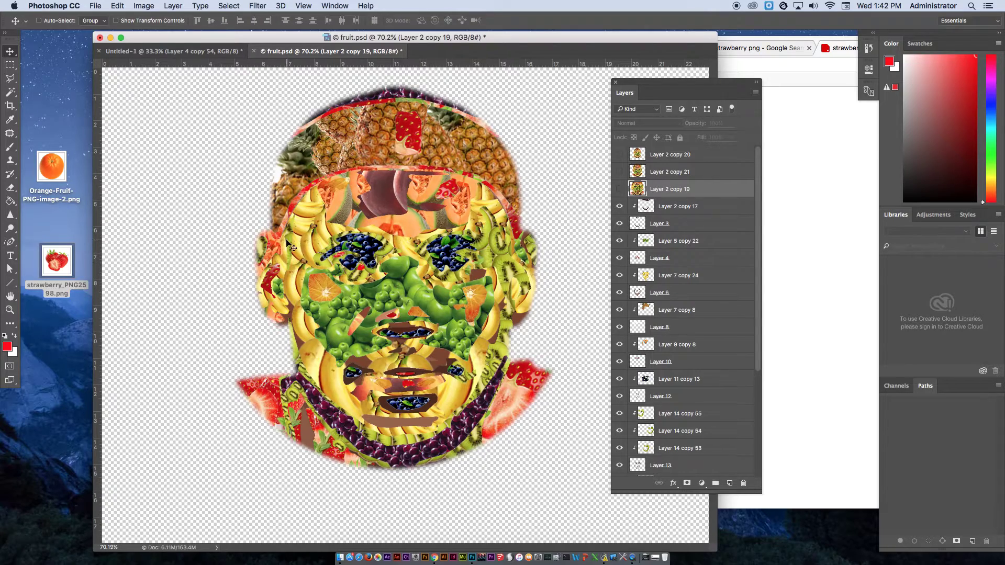
{"action": "left_click_drag", "start_coordinate": [289, 226], "coordinate": [343, 249]}
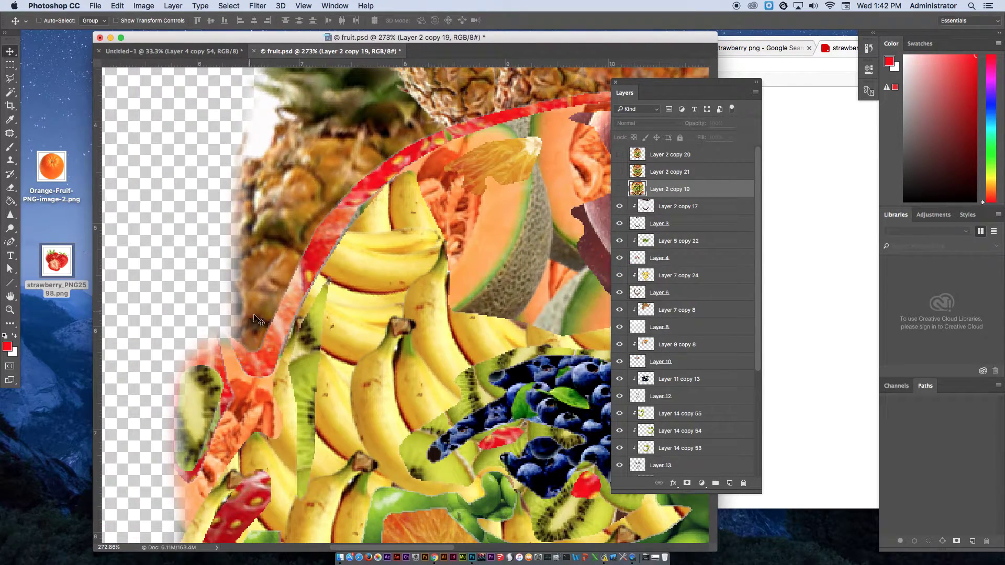
{"action": "scroll", "coordinate": [250, 314], "scroll_direction": "down", "scroll_amount": 10}
{"action": "scroll", "coordinate": [250, 314], "scroll_direction": "right", "scroll_amount": 8}
{"action": "scroll", "coordinate": [287, 246], "scroll_direction": "up", "scroll_amount": 10}
{"action": "scroll", "coordinate": [287, 246], "scroll_direction": "left", "scroll_amount": 4}
{"action": "key", "text": "super+0"}
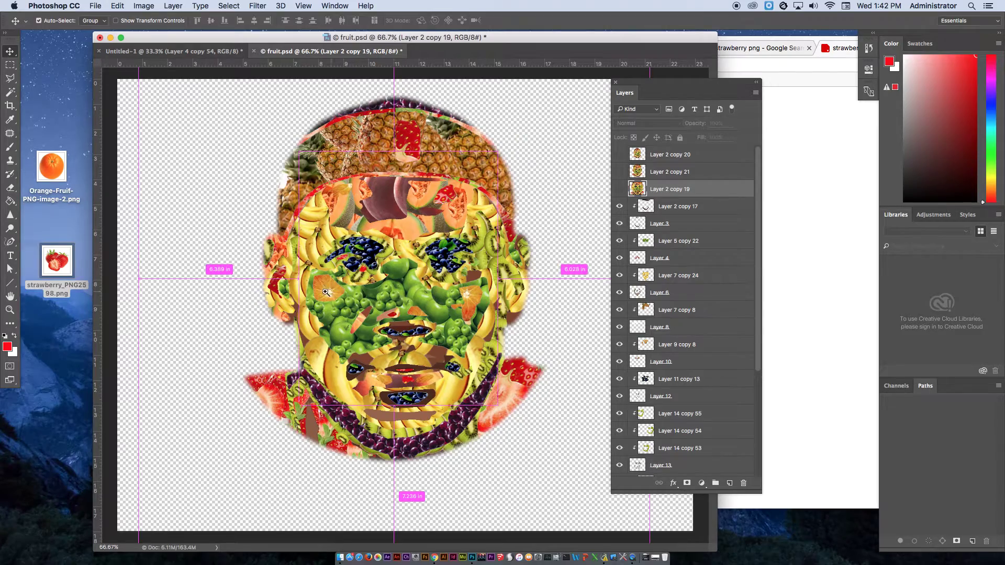
Select the layer of the orange slice on the left cheek and rename it as orange.
{"action": "left_click", "coordinate": [377, 328], "text": "super"}
{"action": "scroll", "coordinate": [361, 319], "scroll_direction": "down", "scroll_amount": 1}
{"action": "scroll", "coordinate": [361, 320], "scroll_direction": "right", "scroll_amount": 2}
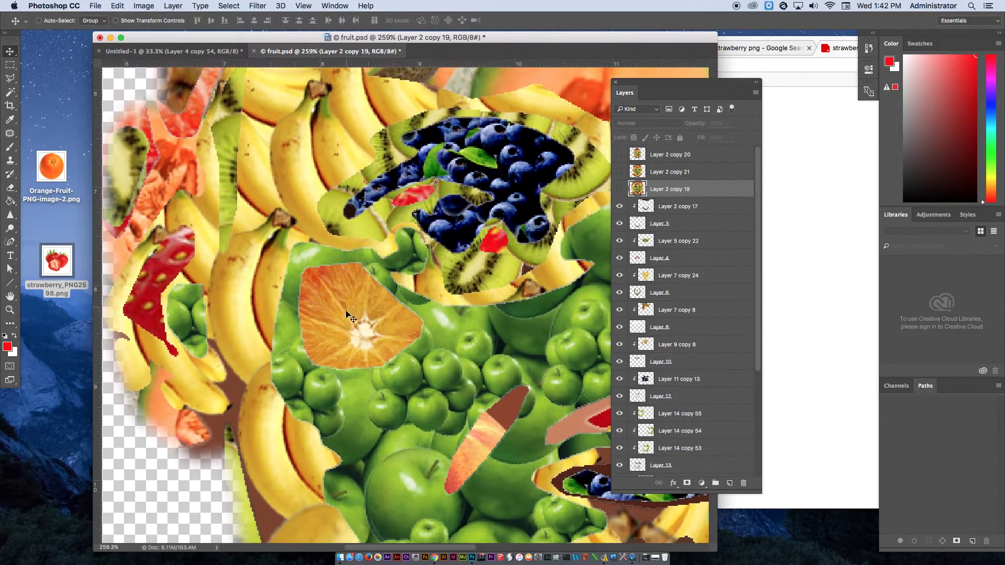
{"action": "right_click", "coordinate": [357, 312]}
{"action": "left_click", "coordinate": [377, 312]}
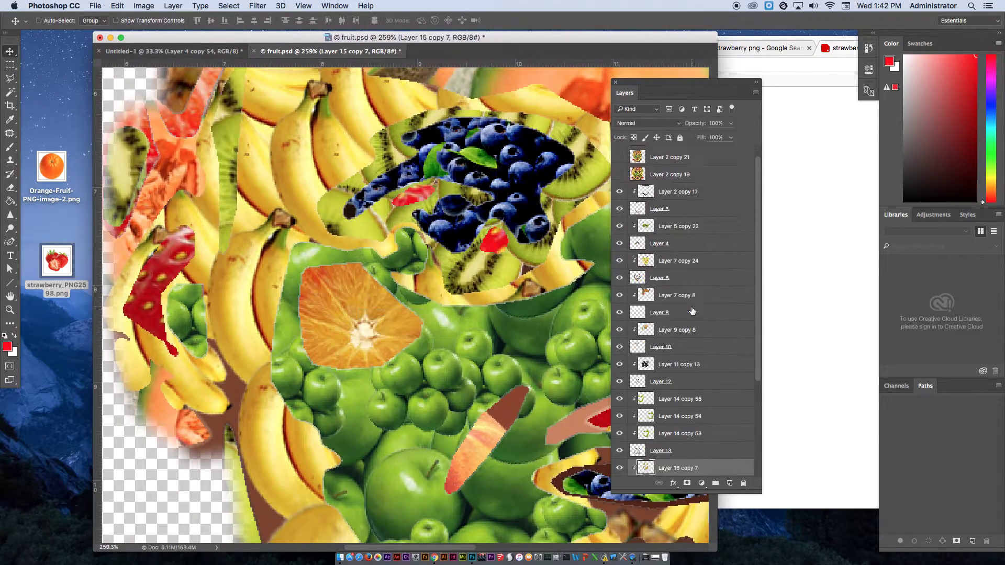
{"action": "scroll", "coordinate": [675, 393], "scroll_direction": "down", "scroll_amount": 4}
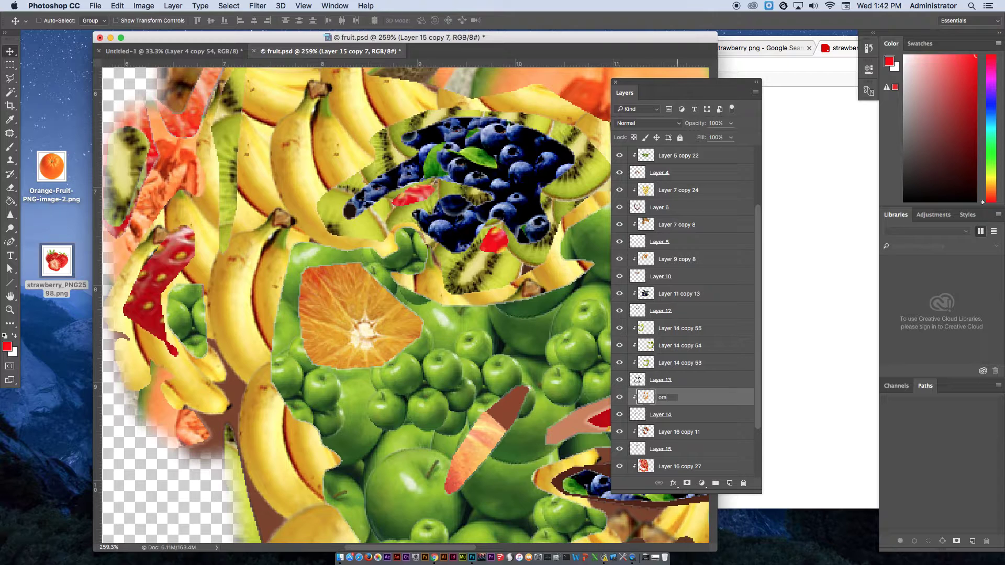
{"action": "key", "text": "Return"}
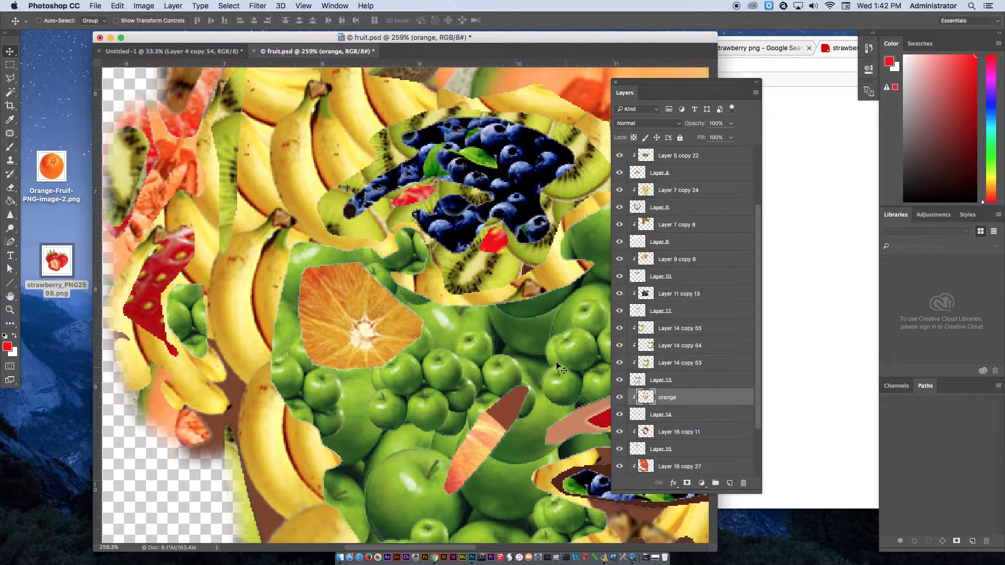
Open Orange-Fruit-PNG-image-2.png in Photoshop, copy the whole orange into fruit.psd above the orange layer, and close the source image.
{"action": "right_click", "coordinate": [55, 167]}
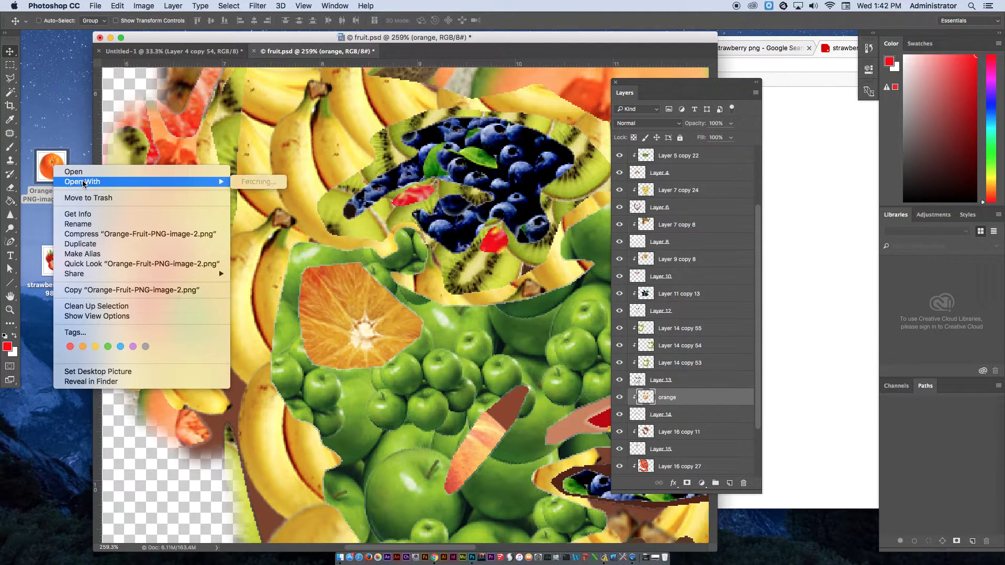
{"action": "mouse_move", "coordinate": [135, 181]}
{"action": "left_click", "coordinate": [266, 221]}
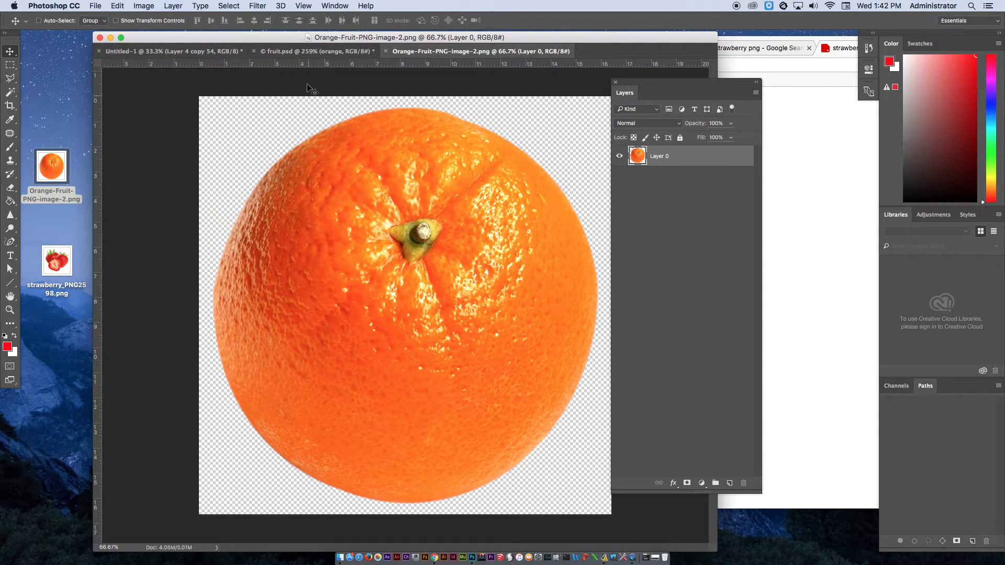
{"action": "left_click_drag", "start_coordinate": [418, 51], "coordinate": [842, 291]}
{"action": "left_click", "coordinate": [797, 435]}
{"action": "left_click_drag", "start_coordinate": [796, 434], "coordinate": [353, 307]}
{"action": "left_click", "coordinate": [847, 370]}
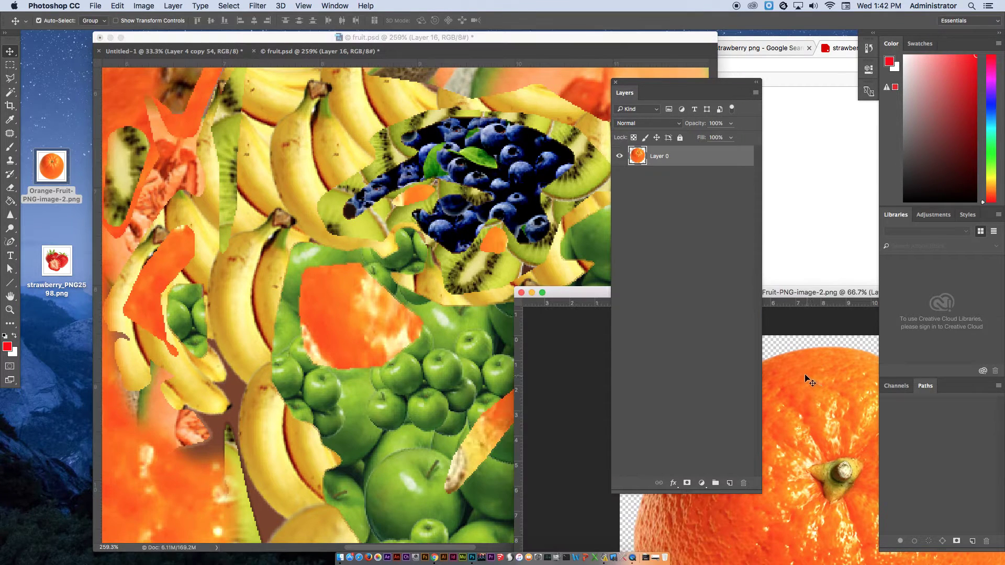
{"action": "key", "text": "super+w"}
Clip the added whole-orange layer, Layer 16, to the cheek shape on Layer 14.
{"action": "scroll", "coordinate": [675, 437], "scroll_direction": "down", "scroll_amount": 4}
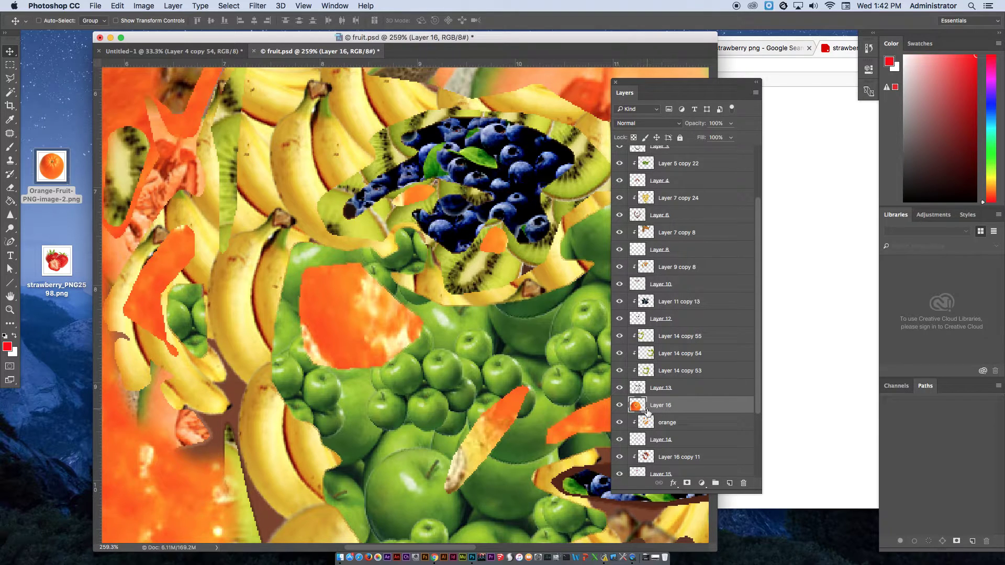
{"action": "right_click", "coordinate": [682, 412]}
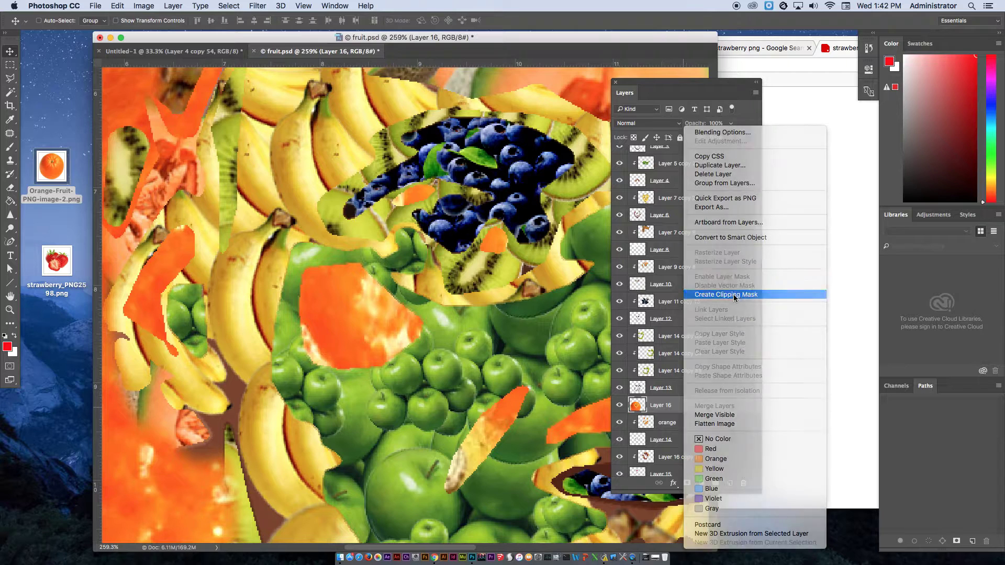
{"action": "left_click", "coordinate": [734, 295]}
Scale the whole orange down to a small fruit and place it in the upper-left corner of the orange slice on the left cheek.
{"action": "key", "text": "super+t"}
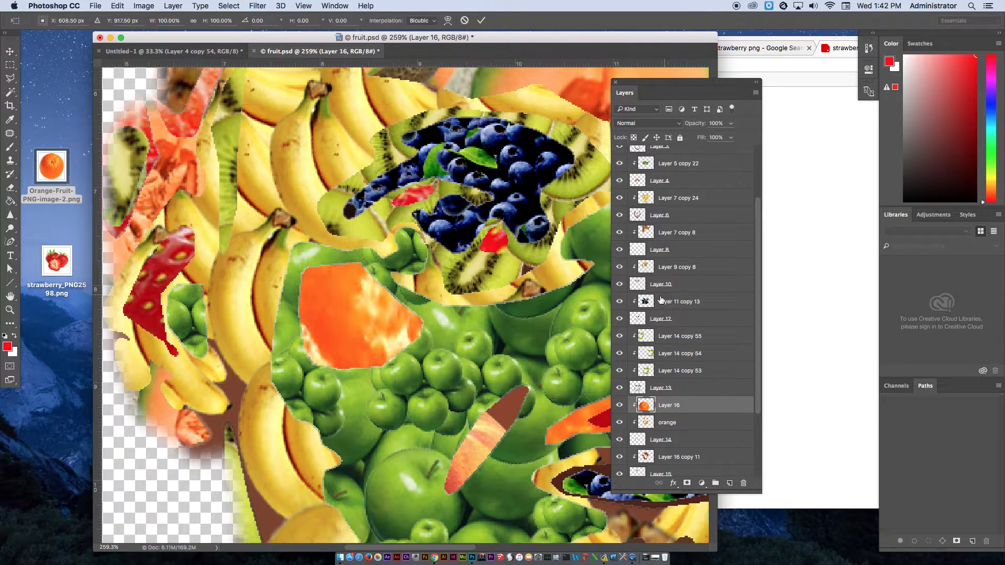
{"action": "key", "text": "super+0"}
{"action": "left_click_drag", "start_coordinate": [433, 227], "coordinate": [353, 360]}
{"action": "key", "text": "super+space"}
{"action": "scroll", "coordinate": [366, 293], "scroll_direction": "down", "scroll_amount": 5}
{"action": "scroll", "coordinate": [367, 293], "scroll_direction": "right", "scroll_amount": 2}
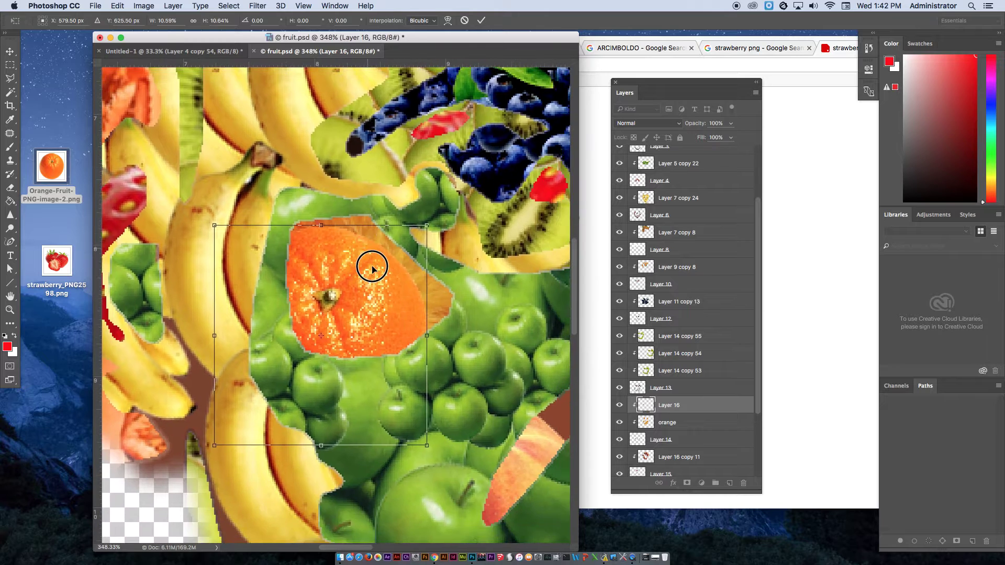
{"action": "left_click_drag", "start_coordinate": [393, 273], "coordinate": [323, 253]}
{"action": "key", "text": "Return"}
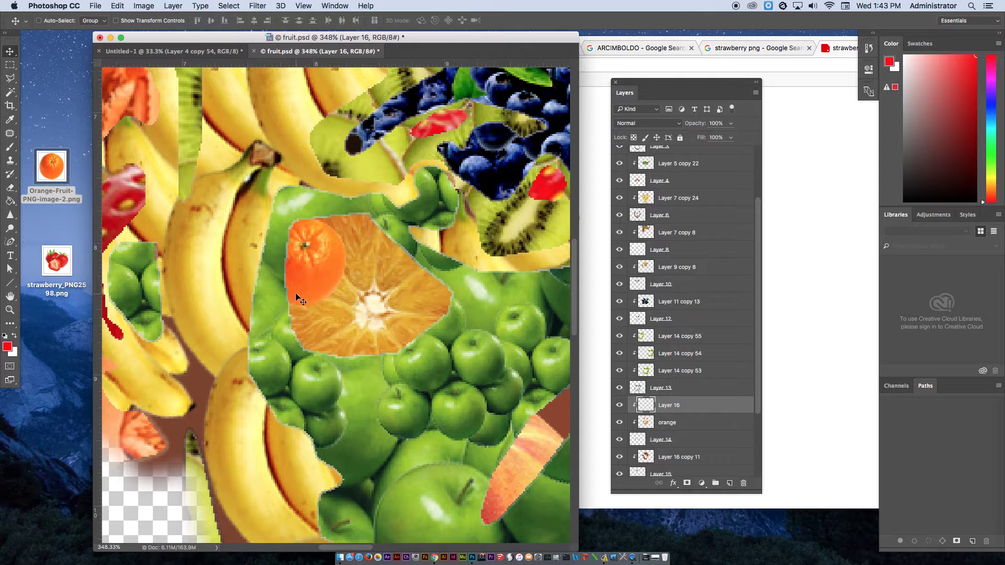
Release the whole orange on Layer 16 from its clipping mask and move it directly below Layer 2 copy 19.
{"action": "right_click", "coordinate": [698, 408]}
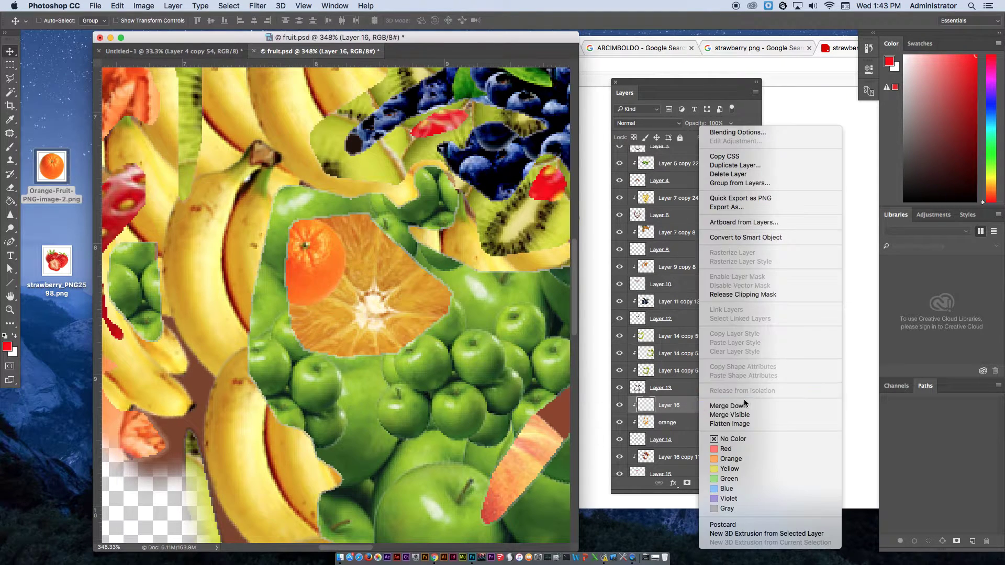
{"action": "left_click", "coordinate": [759, 294]}
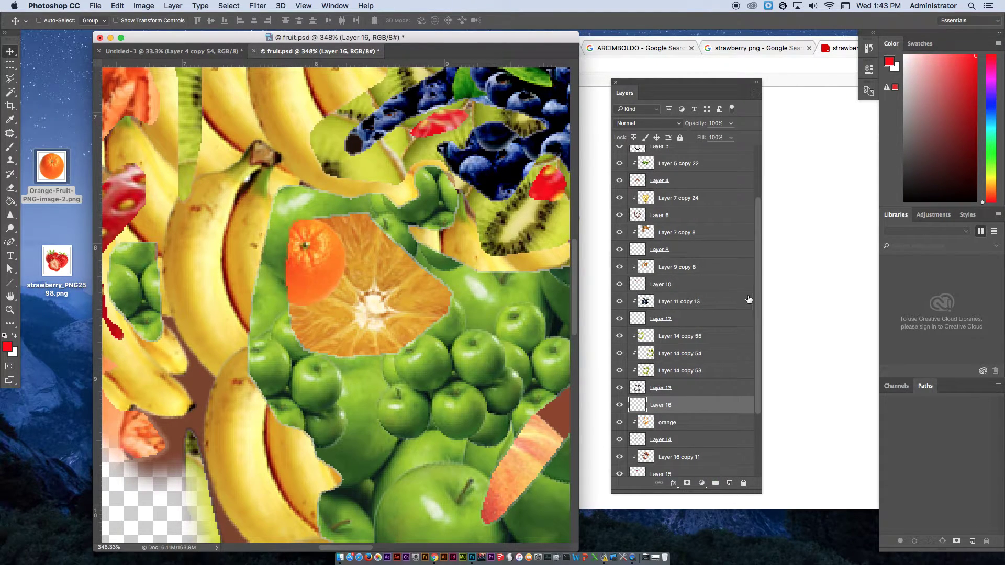
{"action": "left_click_drag", "start_coordinate": [691, 408], "coordinate": [668, 207]}
Scale down the whole orange and arrange five small oranges along the lower edge of the cheek's orange slice.
{"action": "left_click_drag", "start_coordinate": [290, 260], "coordinate": [306, 272]}
{"action": "key", "text": "ctrl+t"}
{"action": "left_click_drag", "start_coordinate": [359, 229], "coordinate": [409, 333]}
{"action": "key", "text": "Return"}
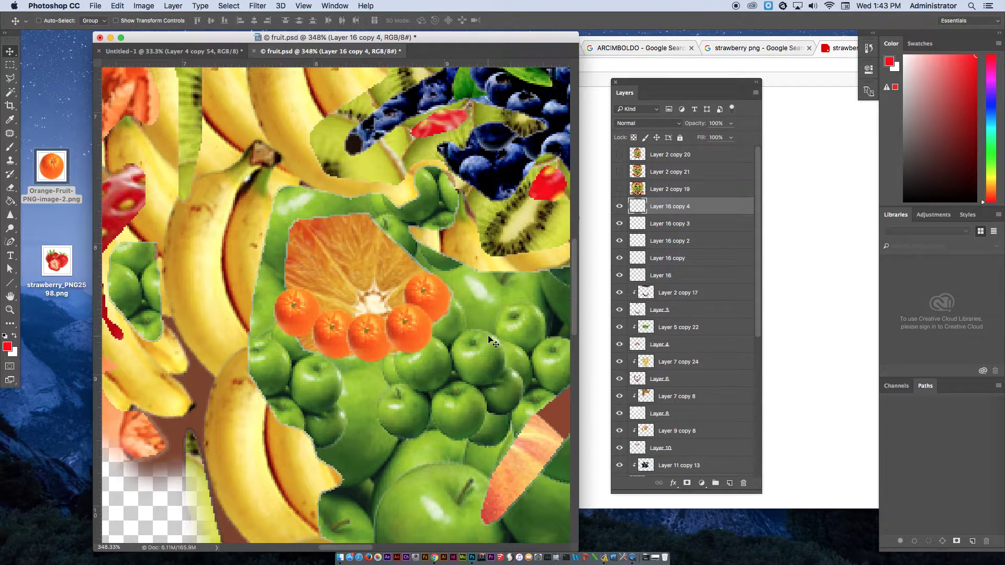
{"action": "key", "text": "super+0"}
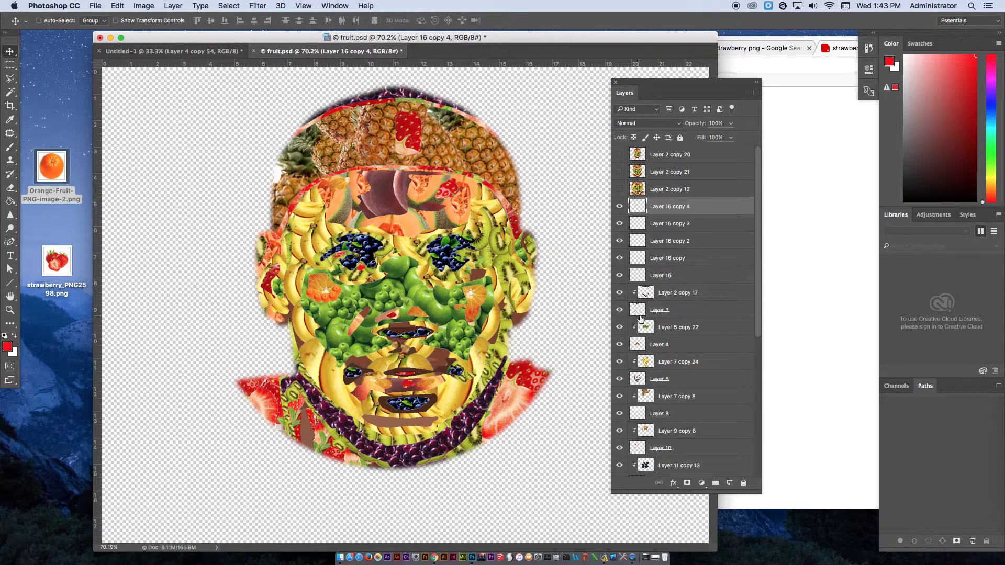
Delete the three hidden layers above the small oranges, from Layer 2 copy 19 through Layer 2 copy 20.
{"action": "left_click", "coordinate": [677, 193]}
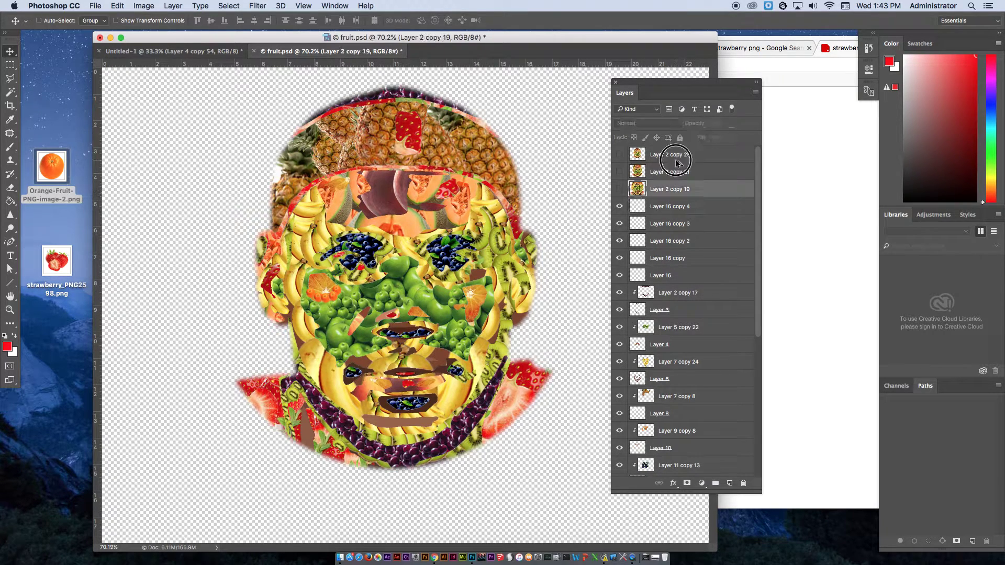
{"action": "left_click", "coordinate": [676, 157], "text": "shift"}
{"action": "key", "text": "Delete"}
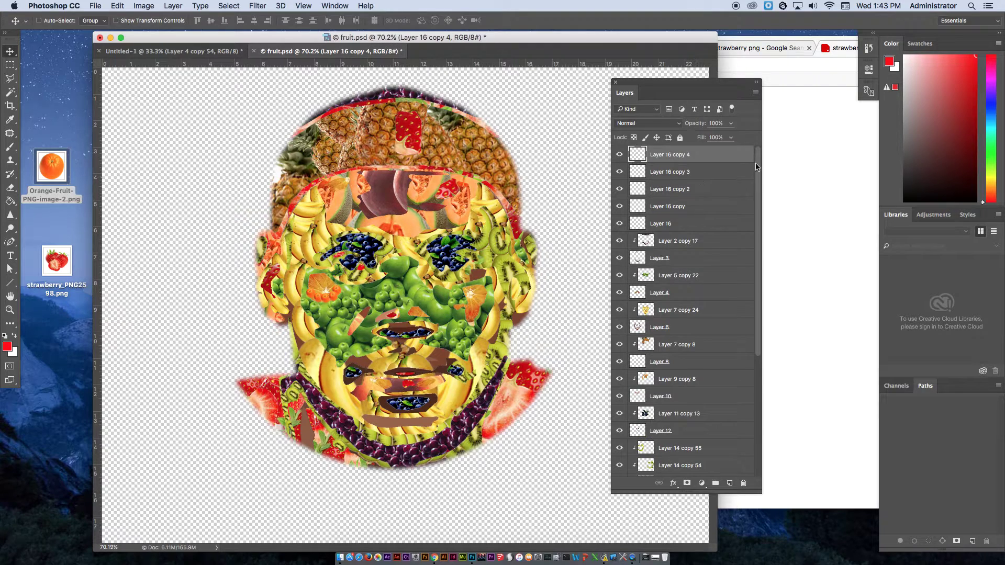
Delete the hidden photo layer, Layer 0, beneath Layer 1.
{"action": "left_click_drag", "start_coordinate": [756, 167], "coordinate": [762, 323]}
{"action": "left_click", "coordinate": [670, 451]}
{"action": "left_click", "coordinate": [670, 467]}
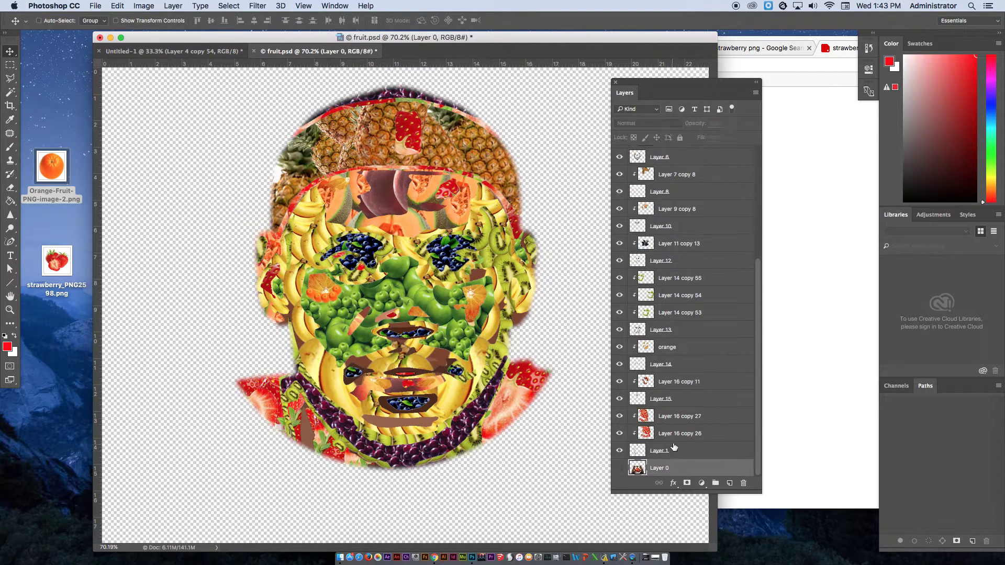
{"action": "left_click", "coordinate": [680, 452]}
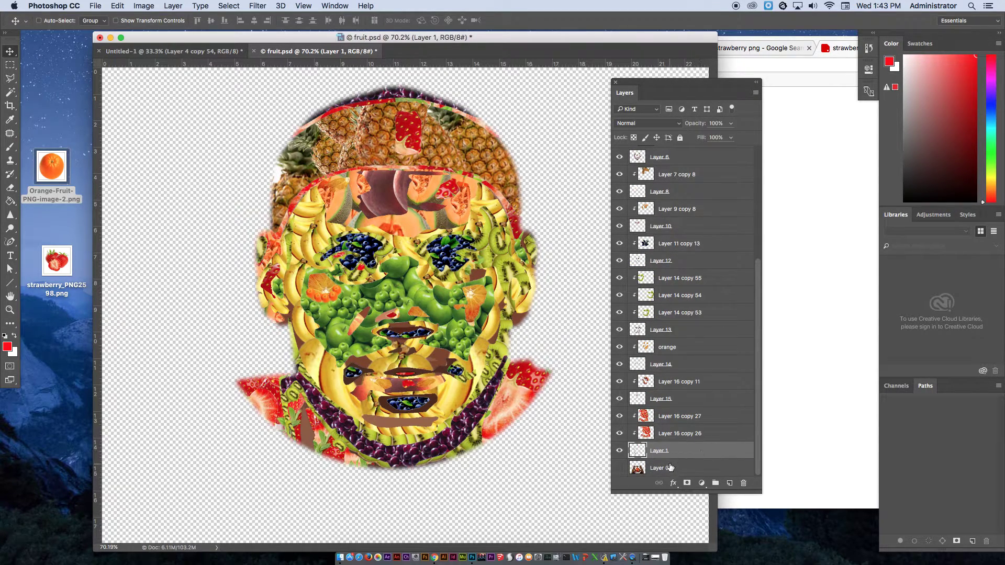
{"action": "left_click", "coordinate": [671, 467]}
{"action": "key", "text": "Delete"}
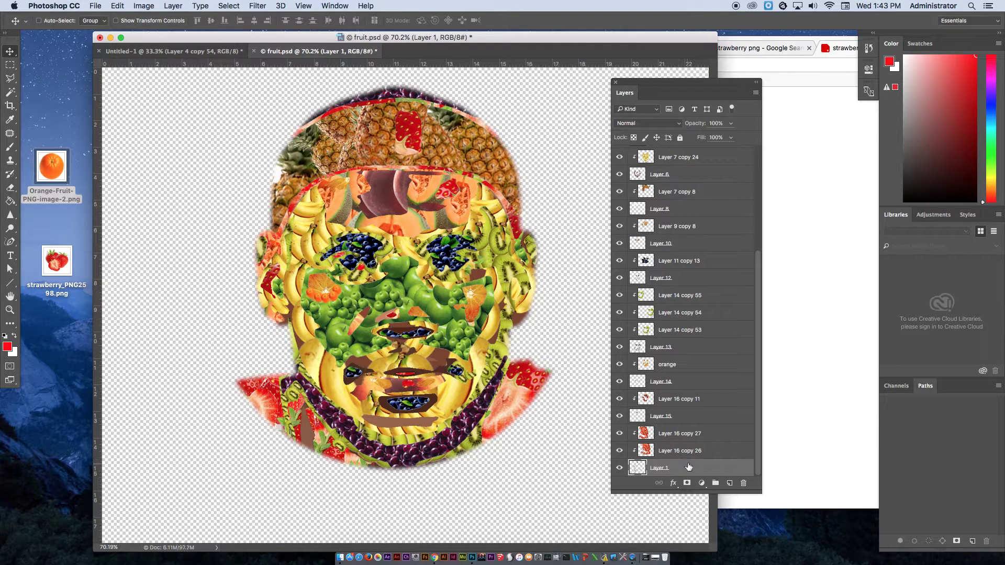
Duplicate all portrait layers from Layer 1 up to Layer 16 copy 4 and merge the duplicates into one layer.
{"action": "left_click_drag", "start_coordinate": [754, 445], "coordinate": [754, 334]}
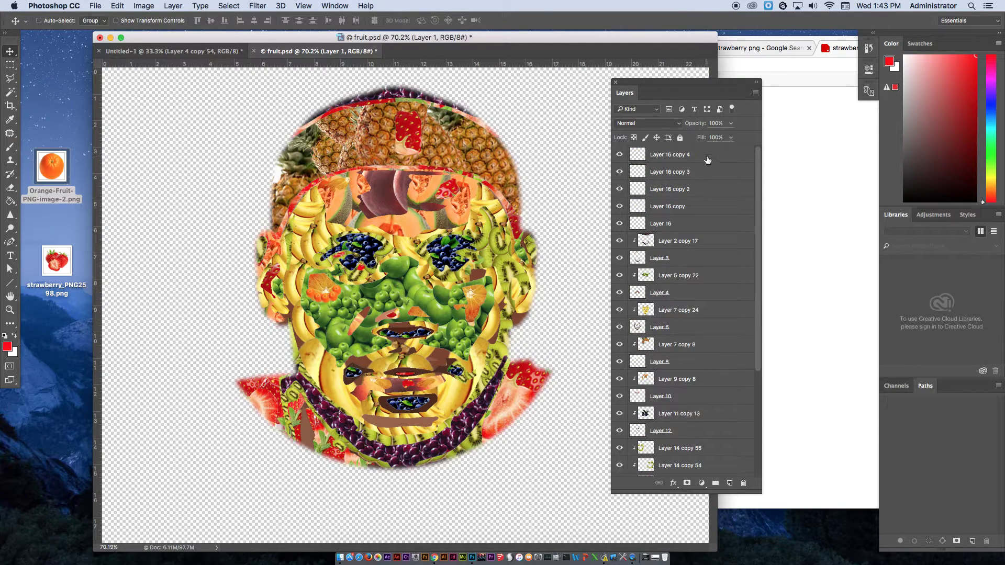
{"action": "left_click", "coordinate": [706, 155], "text": "shift"}
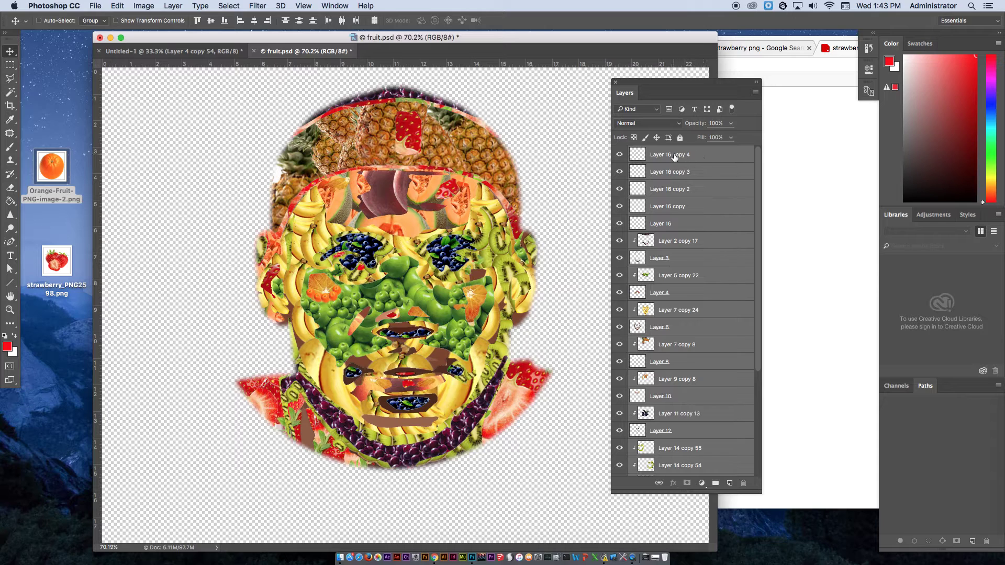
{"action": "left_click_drag", "start_coordinate": [674, 157], "coordinate": [729, 483]}
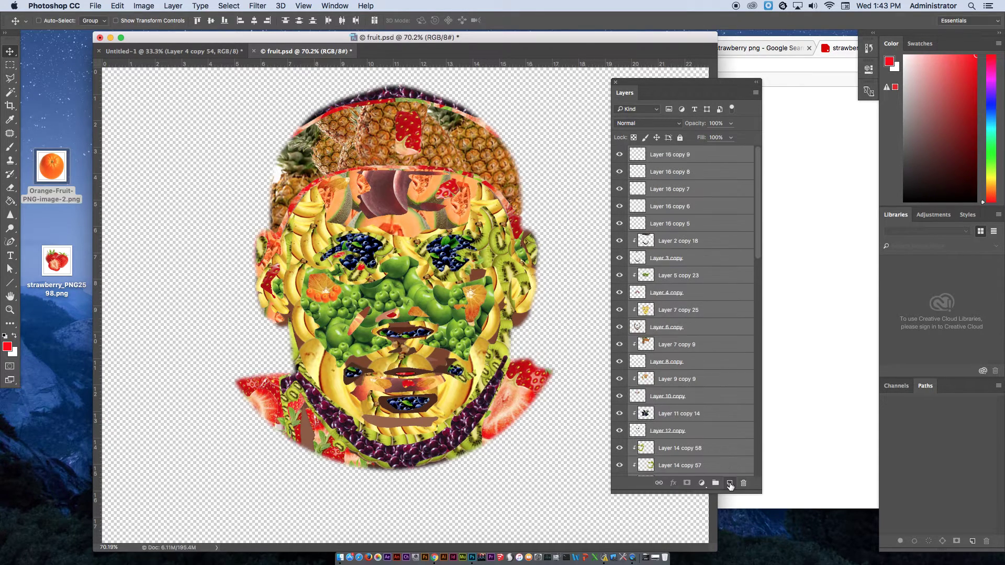
{"action": "right_click", "coordinate": [681, 328]}
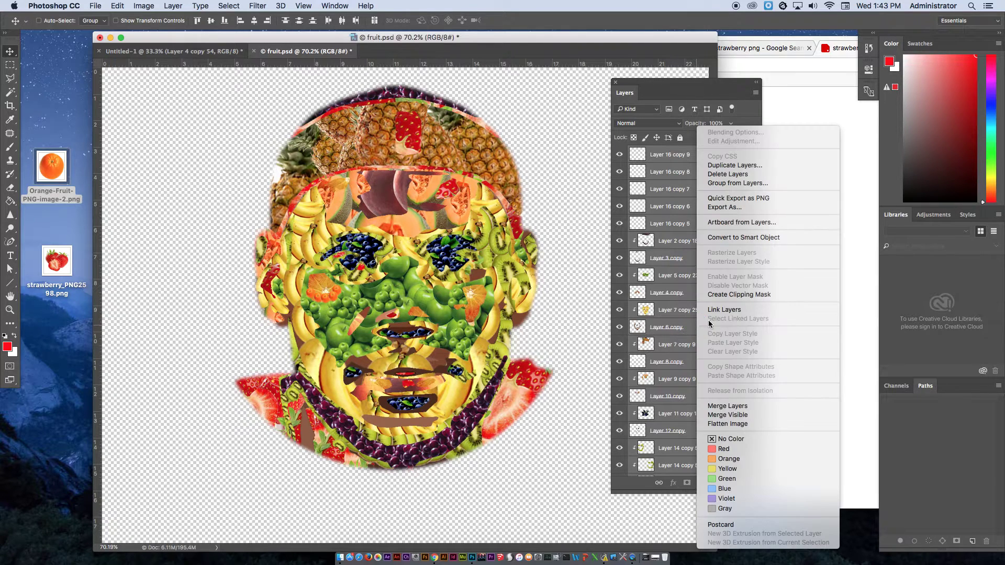
{"action": "left_click", "coordinate": [743, 408]}
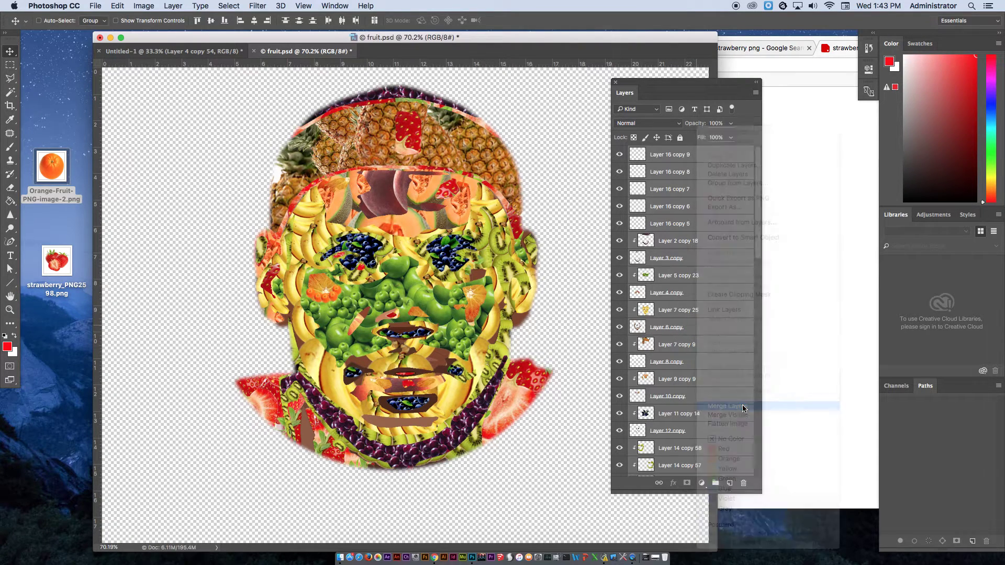
{"action": "left_click_drag", "start_coordinate": [480, 174], "coordinate": [358, 174]}
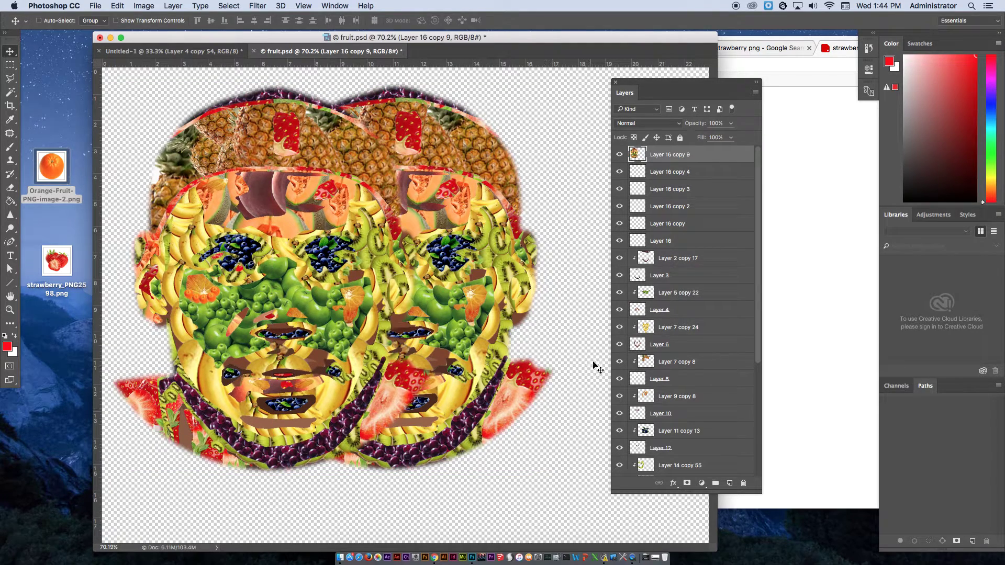
{"action": "key", "text": "super+z"}
Move the merged portrait to the bottom of the layer stack and enlarge it behind the original face.
{"action": "left_click_drag", "start_coordinate": [703, 155], "coordinate": [693, 475]}
{"action": "key", "text": "super+t"}
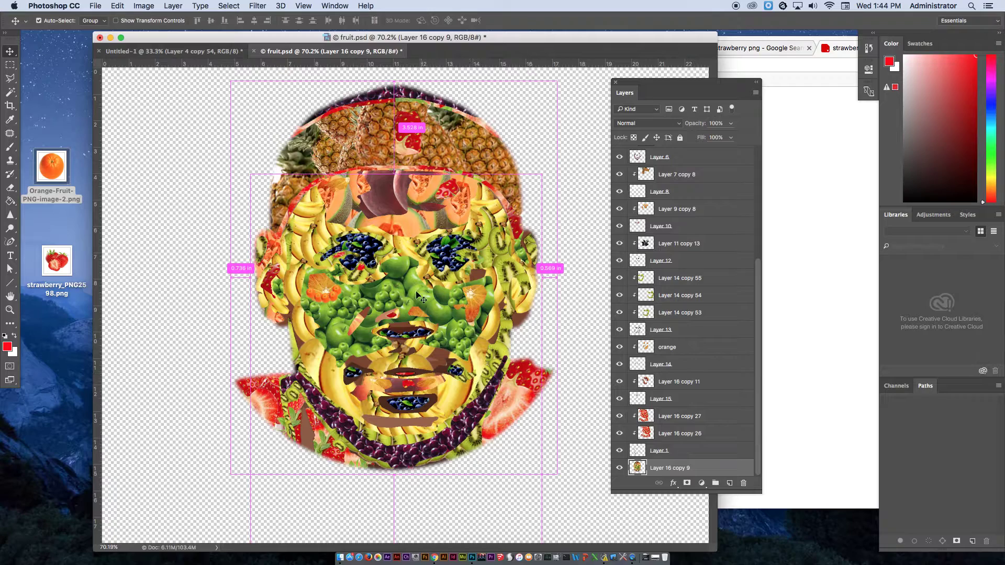
{"action": "left_click_drag", "start_coordinate": [554, 471], "coordinate": [629, 530]}
{"action": "key", "text": "Return"}
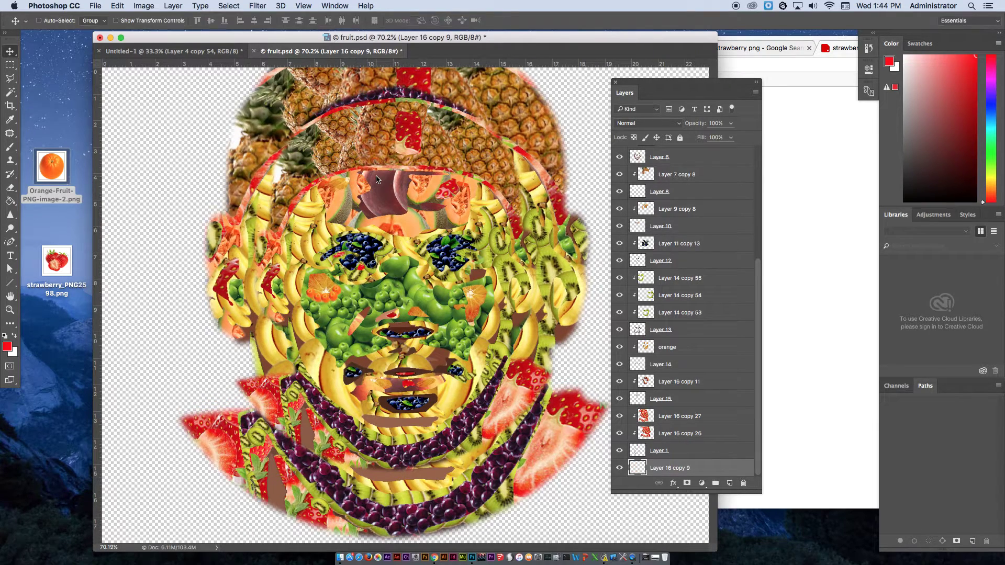
Duplicate the enlarged background portrait and scale the lower copy up further to form a third, larger face outline.
{"action": "left_click_drag", "start_coordinate": [741, 468], "coordinate": [729, 482]}
{"action": "double_click", "coordinate": [725, 469]}
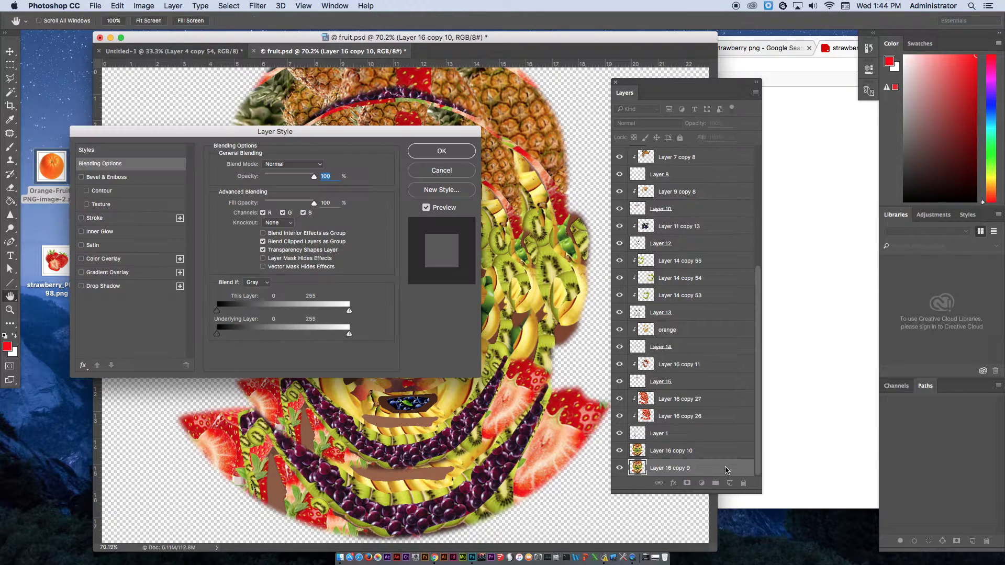
{"action": "left_click", "coordinate": [441, 171]}
{"action": "key", "text": "ctrl+t"}
{"action": "key", "text": "ctrl+0"}
{"action": "left_click_drag", "start_coordinate": [511, 77], "coordinate": [604, 29]}
{"action": "key", "text": "Return"}
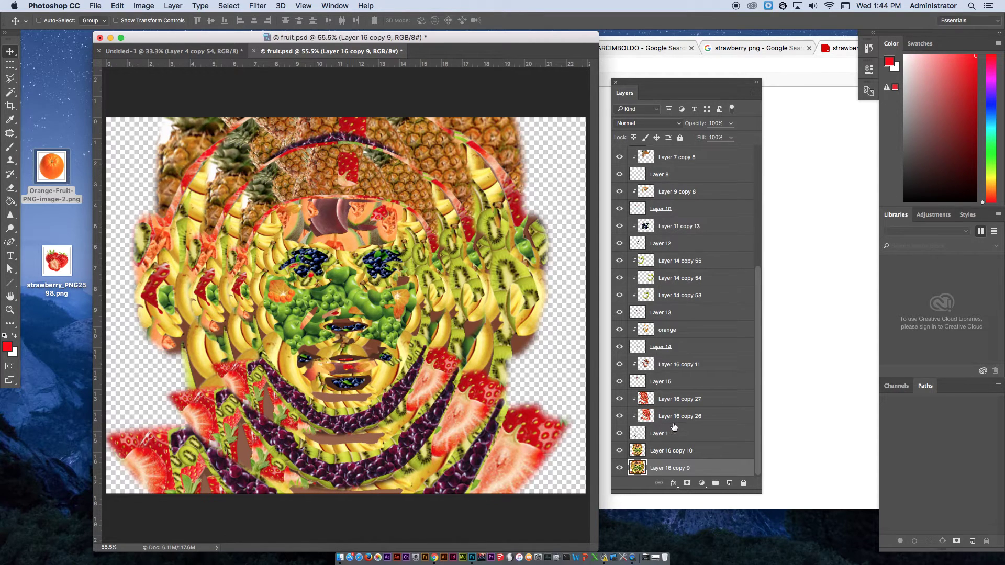
Duplicate the largest background portrait and scale the bottommost copy to about 181% so that it fills the canvas.
{"action": "key", "text": "ctrl+j"}
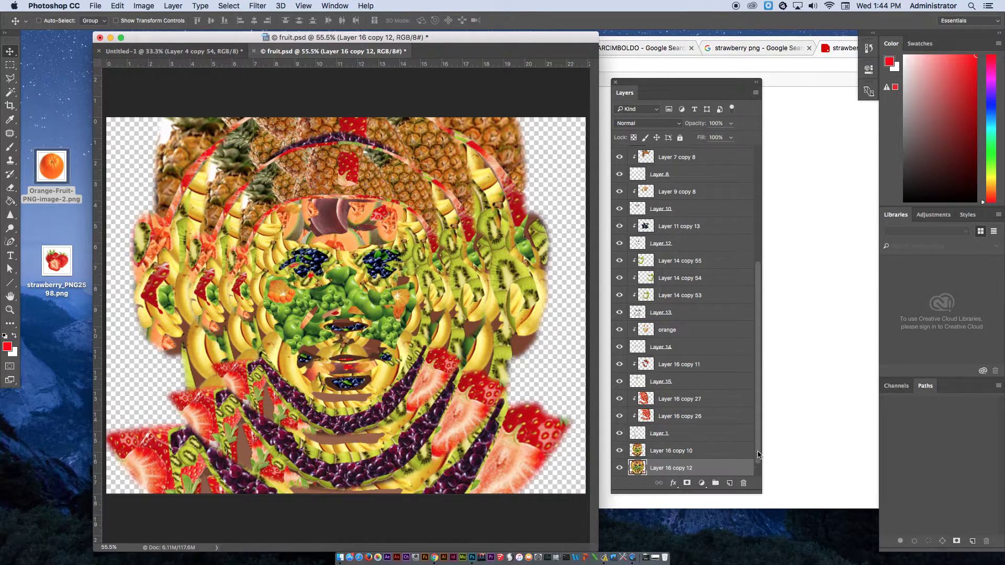
{"action": "double_click", "coordinate": [724, 470]}
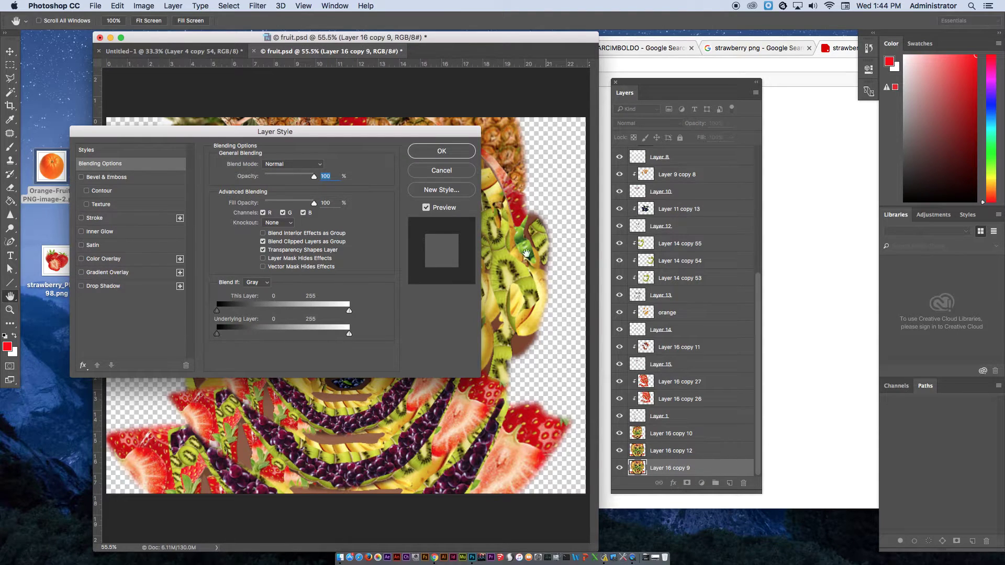
{"action": "left_click", "coordinate": [440, 170]}
{"action": "key", "text": "ctrl+t"}
{"action": "key", "text": "ctrl+minus"}
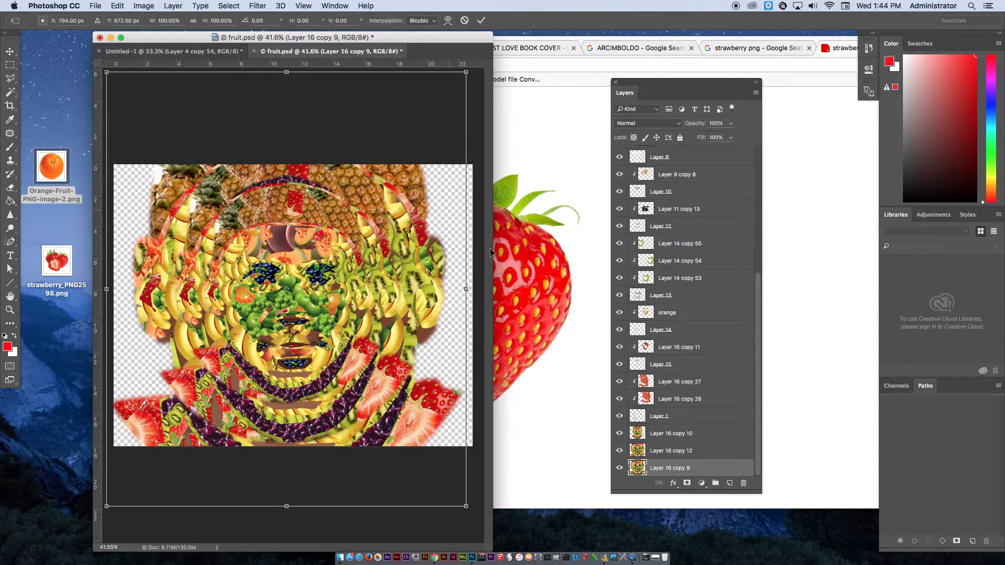
{"action": "left_click_drag", "start_coordinate": [456, 95], "coordinate": [602, 32]}
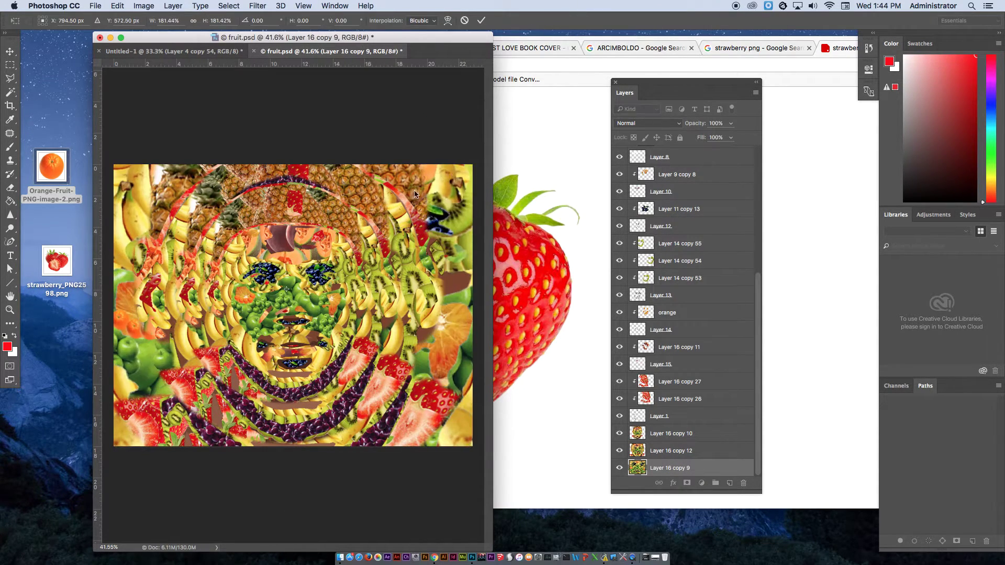
{"action": "key", "text": "Return"}
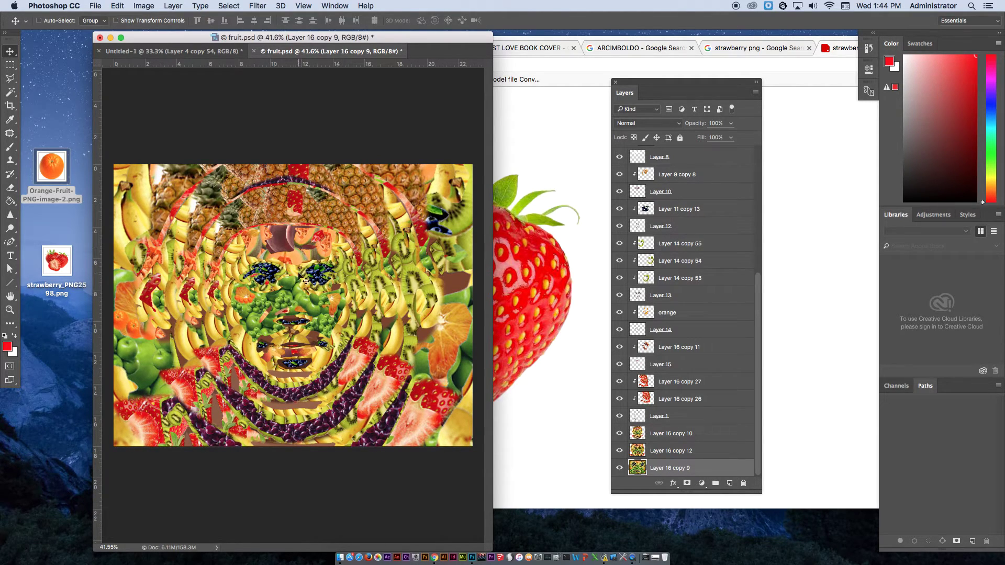
Duplicate the original portrait layers, Layer 1 through Layer 16 copy 4, again and merge the duplicates into a single topmost layer.
{"action": "scroll", "coordinate": [700, 417], "scroll_direction": "up", "scroll_amount": 1}
{"action": "left_click", "coordinate": [692, 421]}
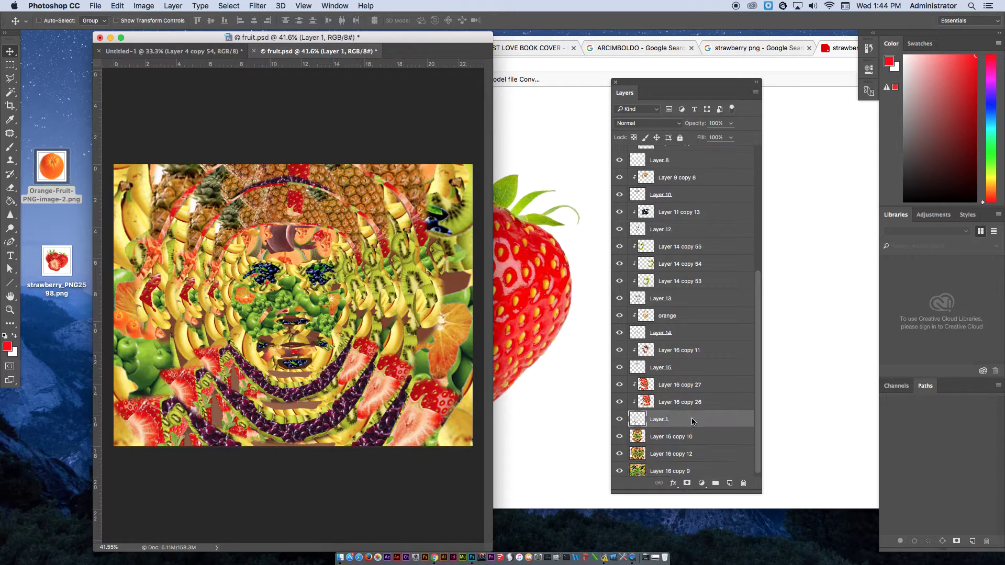
{"action": "left_click_drag", "start_coordinate": [760, 380], "coordinate": [761, 187]}
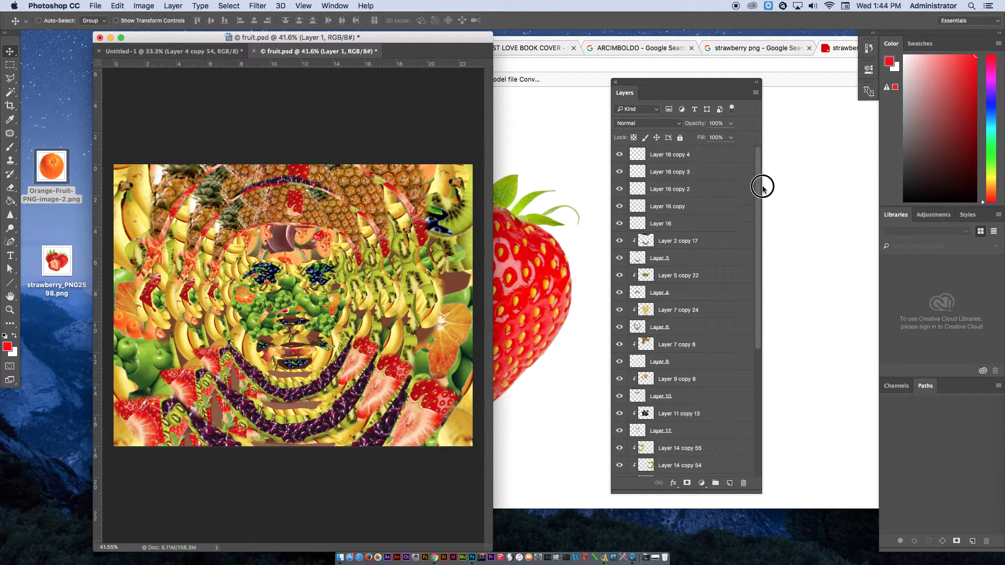
{"action": "left_click", "coordinate": [705, 157], "text": "shift"}
{"action": "right_click", "coordinate": [703, 153]}
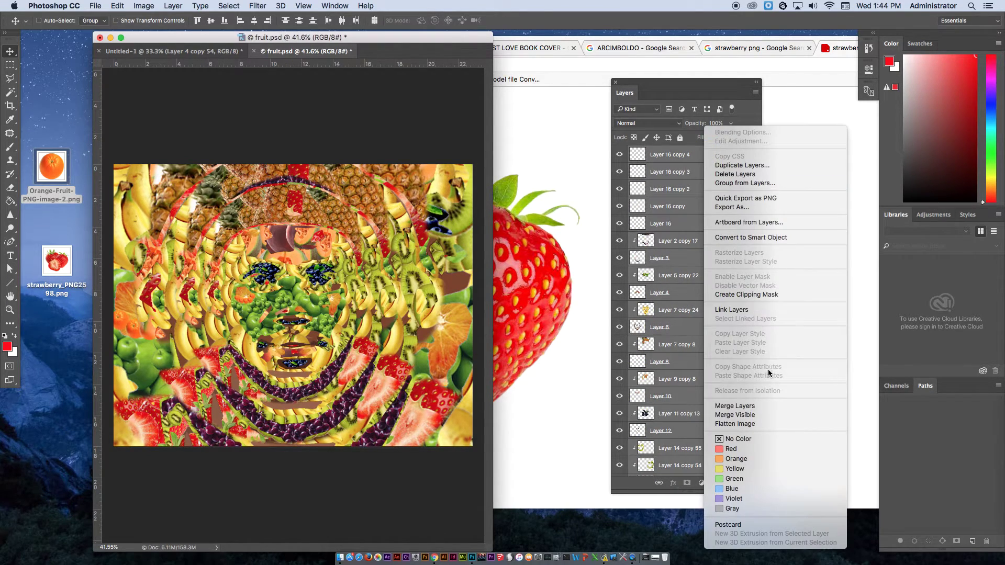
{"action": "left_click", "coordinate": [720, 410]}
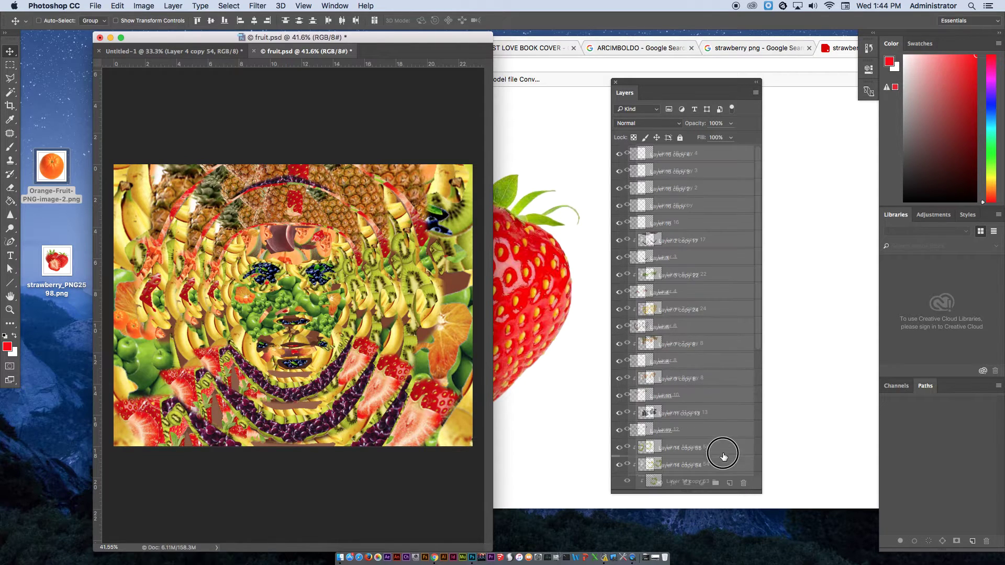
{"action": "right_click", "coordinate": [704, 222]}
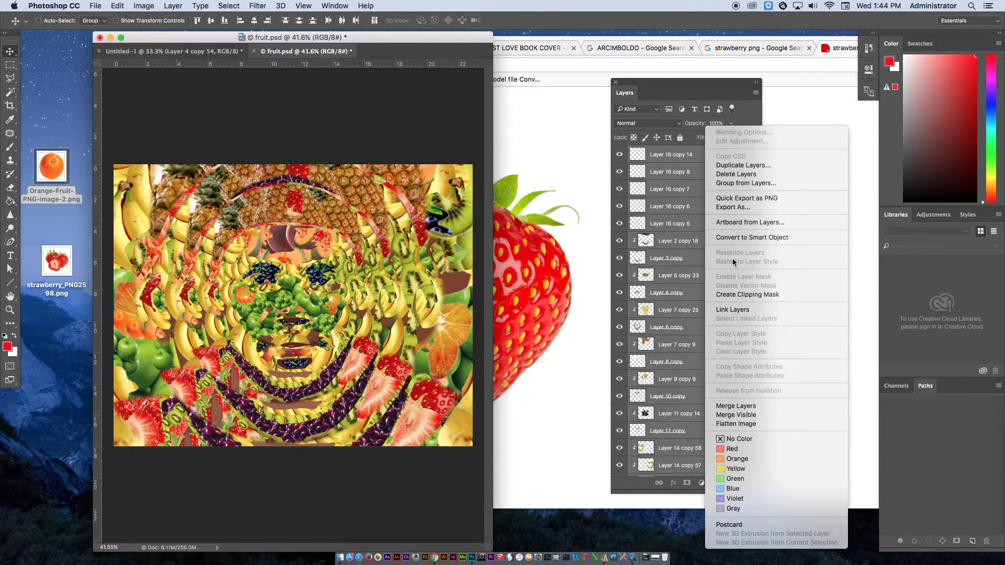
{"action": "left_click", "coordinate": [751, 405]}
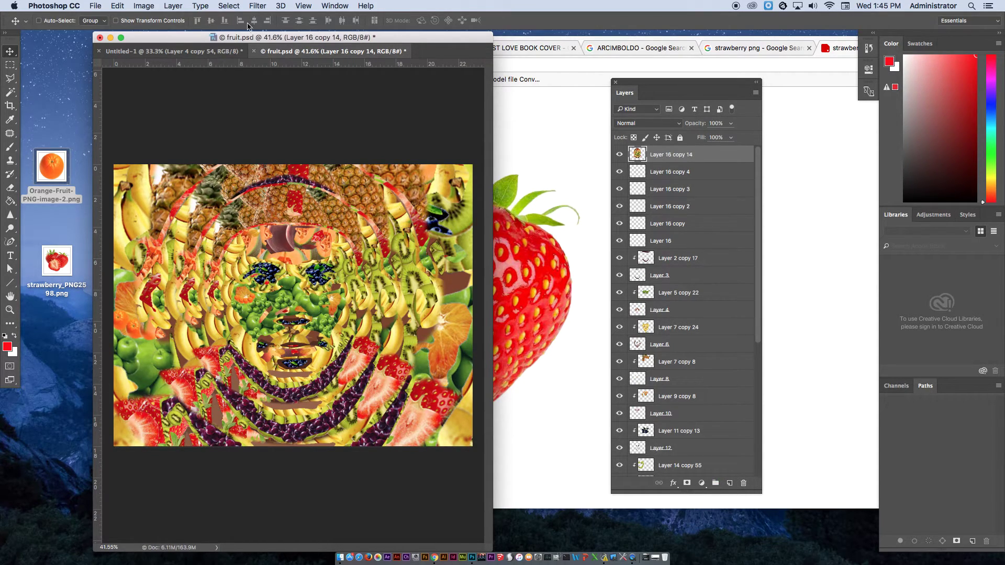
{"action": "left_click", "coordinate": [145, 5]}
{"action": "mouse_move", "coordinate": [215, 35]}
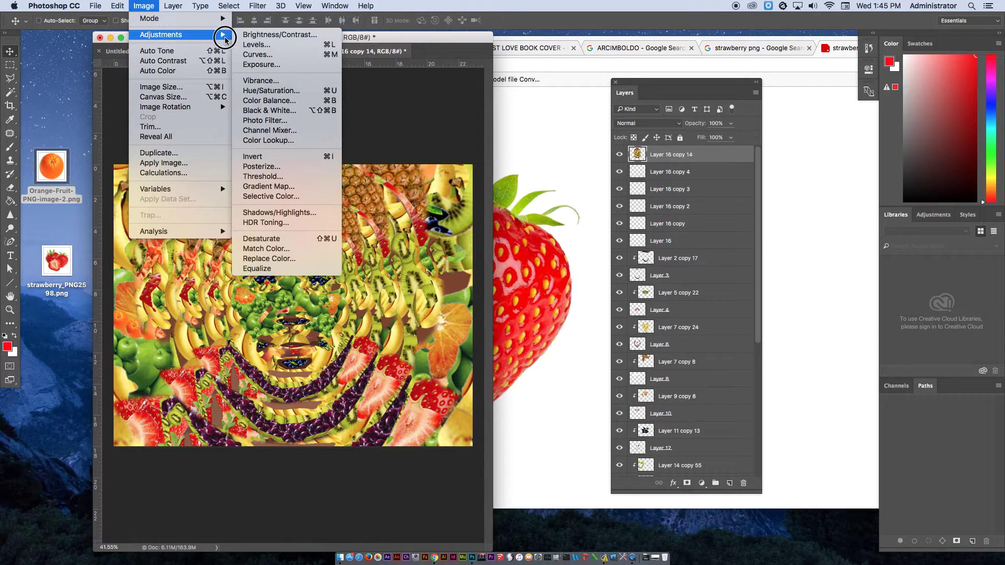
{"action": "left_click", "coordinate": [252, 46]}
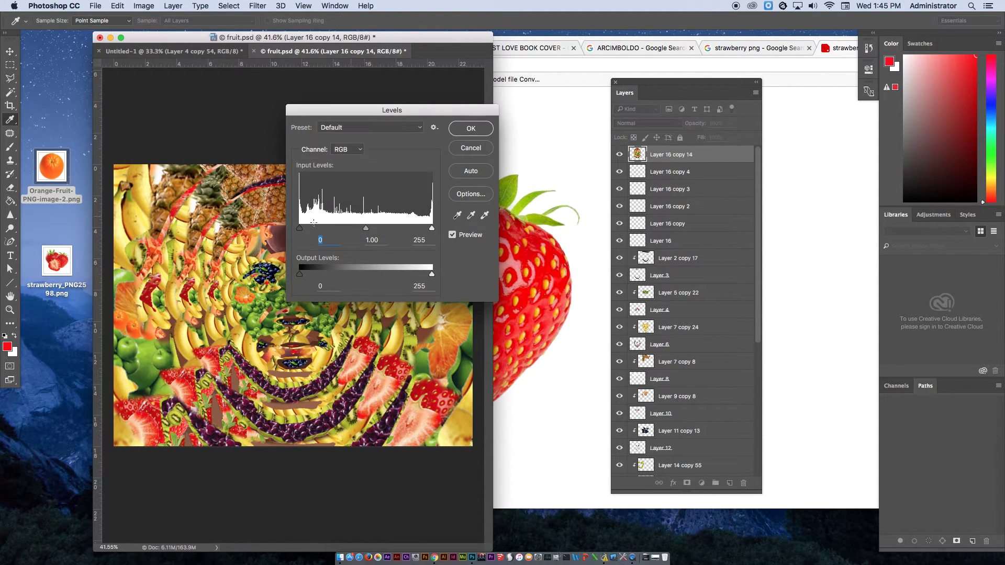
{"action": "left_click_drag", "start_coordinate": [297, 229], "coordinate": [330, 223]}
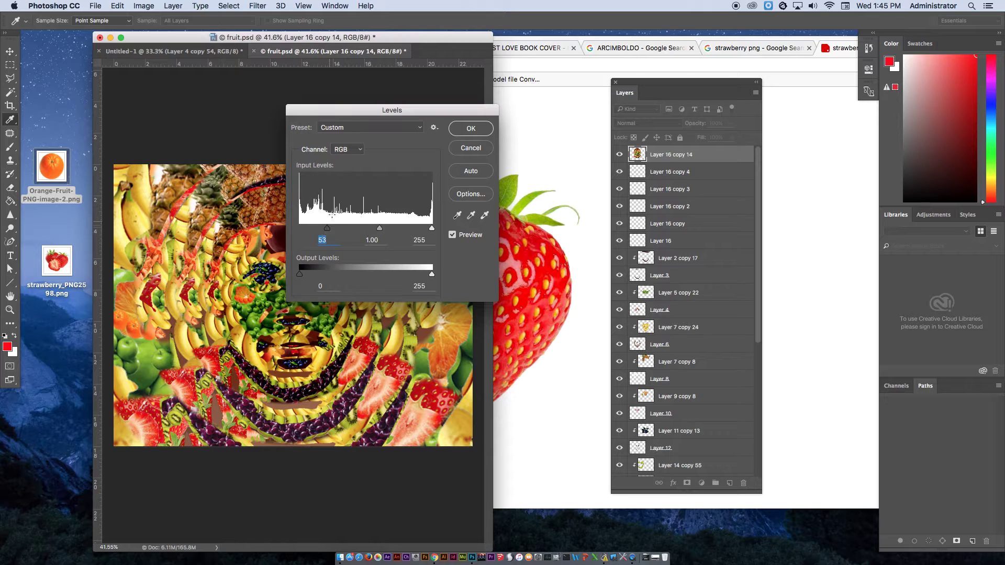
{"action": "left_click_drag", "start_coordinate": [343, 110], "coordinate": [564, 113]}
{"action": "mouse_move", "coordinate": [603, 232]}
{"action": "left_mouse_down"}
{"action": "mouse_move", "coordinate": [585, 232]}
{"action": "mouse_move", "coordinate": [626, 233]}
{"action": "mouse_move", "coordinate": [618, 232]}
{"action": "left_mouse_up"}
{"action": "left_click", "coordinate": [693, 150]}
{"action": "key", "text": "v"}
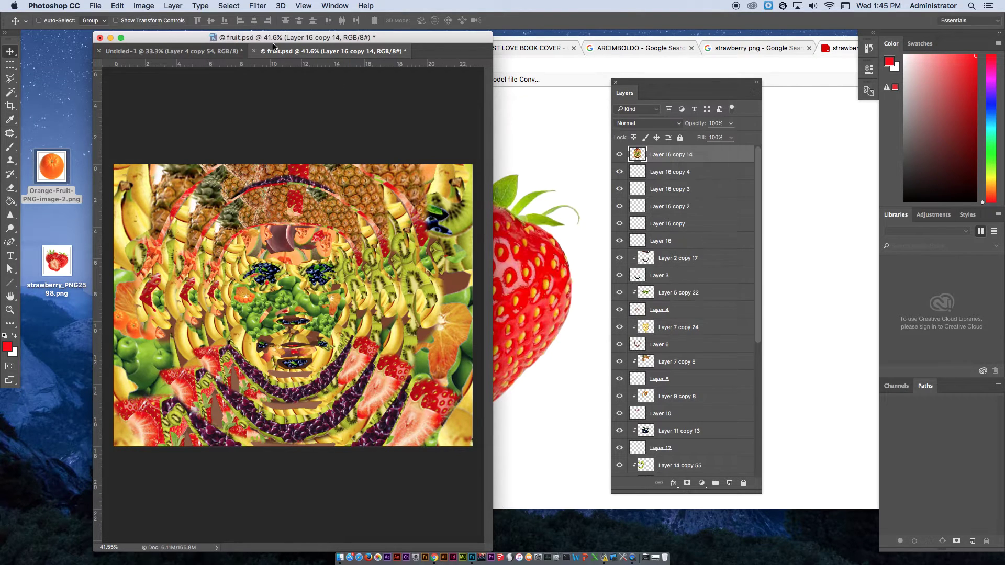
Try recolouring the merged topmost portrait with a Hue/Saturation adjustment, testing Colorize and a shifted hue, and discard it.
{"action": "left_click", "coordinate": [141, 6]}
{"action": "mouse_move", "coordinate": [152, 34]}
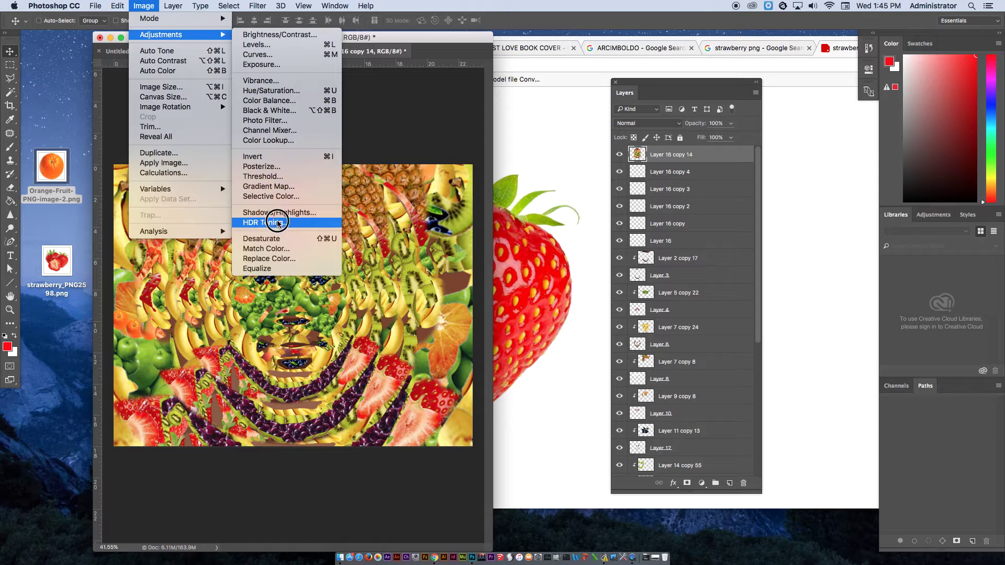
{"action": "left_click", "coordinate": [271, 91]}
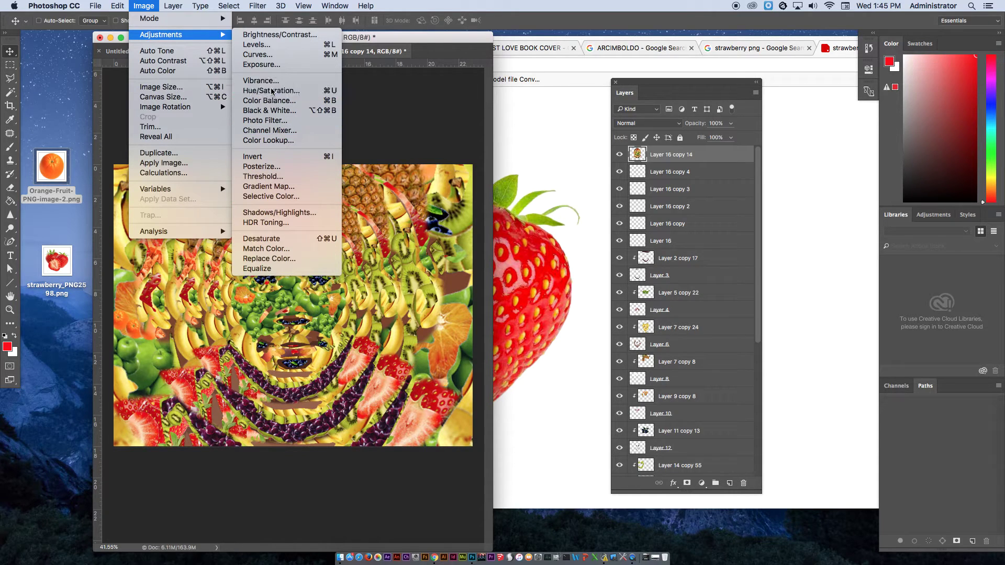
{"action": "left_click_drag", "start_coordinate": [193, 210], "coordinate": [695, 108]}
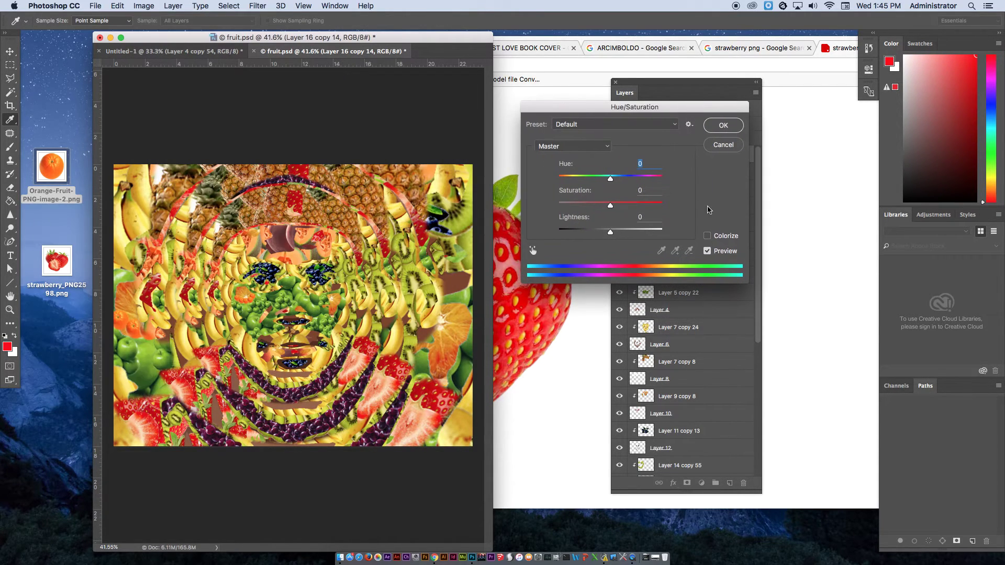
{"action": "left_click", "coordinate": [708, 236]}
{"action": "left_click_drag", "start_coordinate": [611, 177], "coordinate": [641, 179]}
{"action": "left_click", "coordinate": [708, 236]}
{"action": "left_click", "coordinate": [719, 145]}
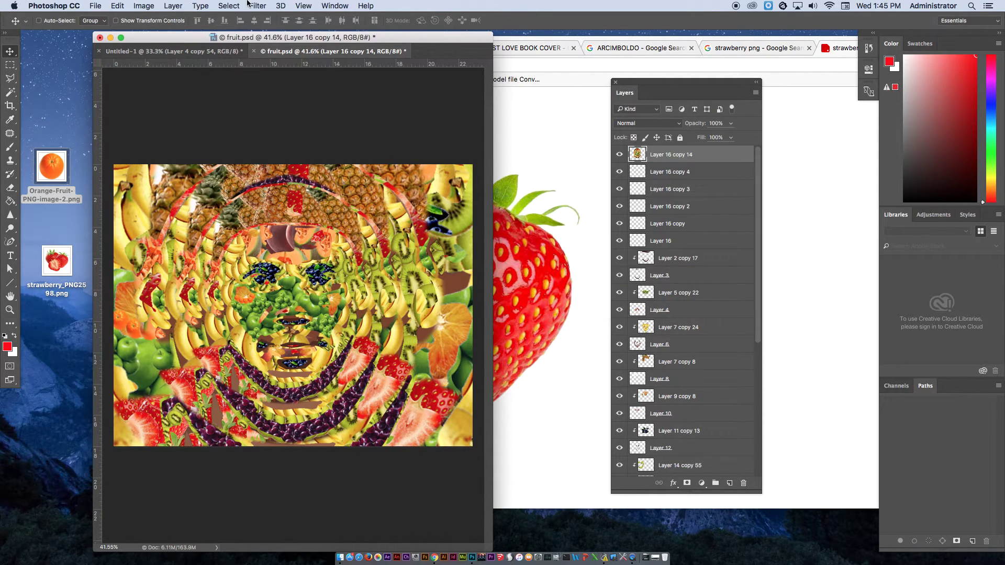
{"action": "left_click", "coordinate": [256, 6]}
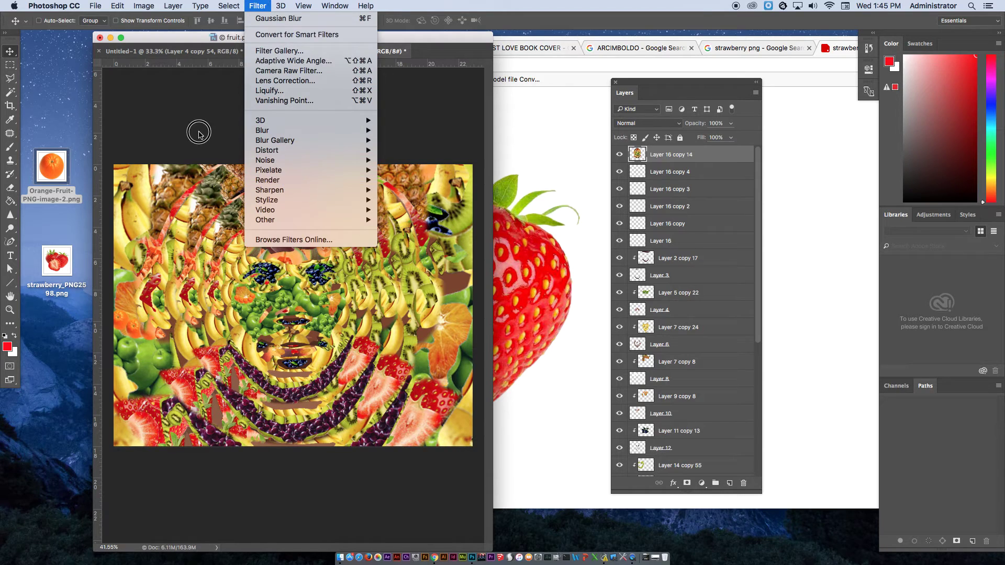
{"action": "left_click", "coordinate": [168, 61]}
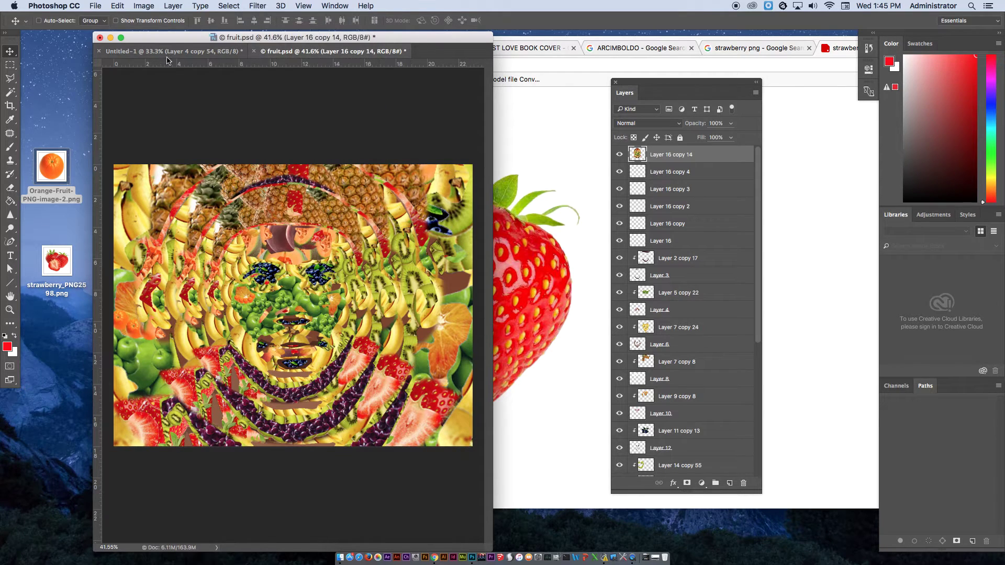
Try a black drop shadow around the merged portrait layer, Layer 16 copy 14.
{"action": "double_click", "coordinate": [737, 159]}
{"action": "left_click_drag", "start_coordinate": [328, 140], "coordinate": [722, 120]}
{"action": "left_click", "coordinate": [492, 198]}
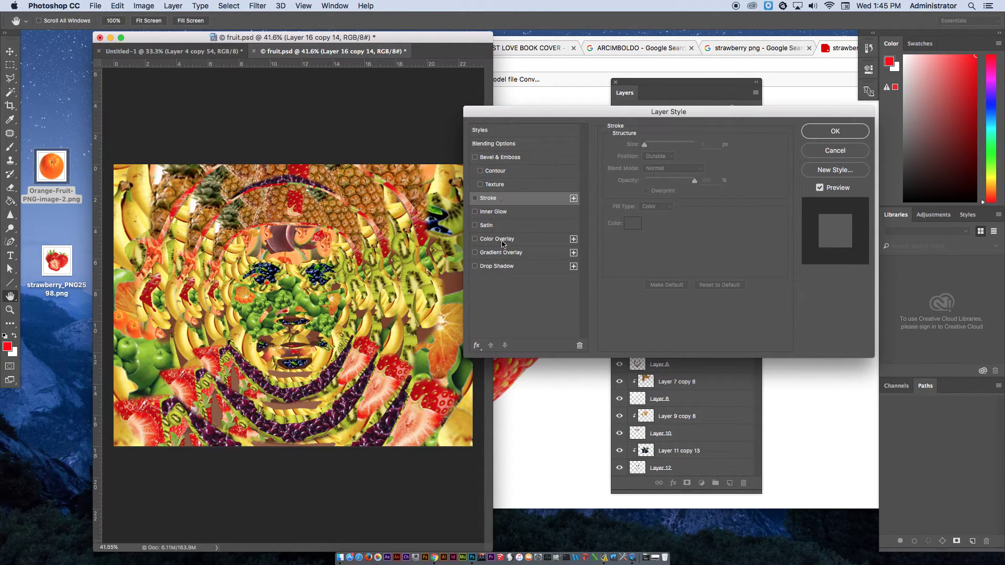
{"action": "left_click", "coordinate": [483, 265]}
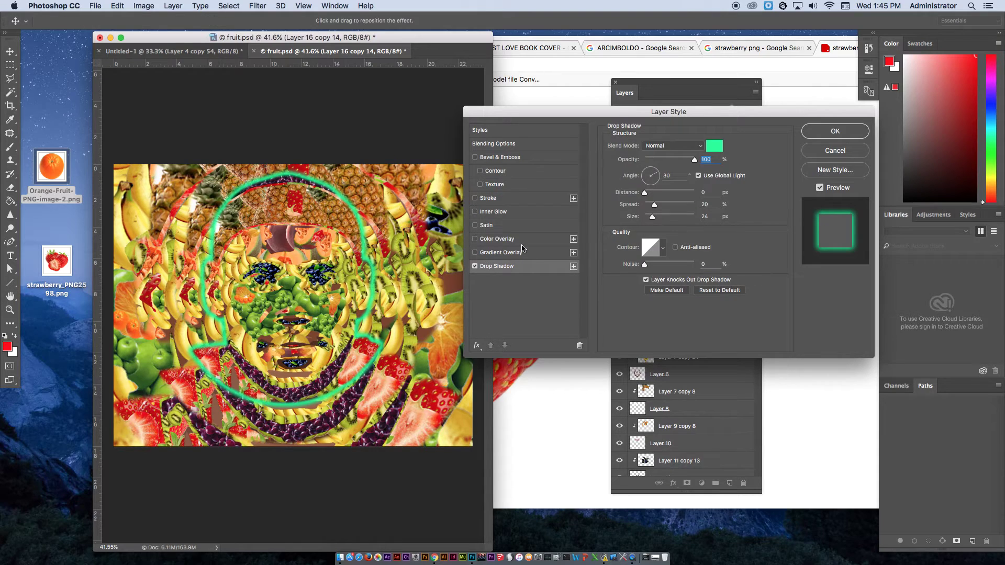
{"action": "left_click", "coordinate": [714, 146]}
{"action": "left_click_drag", "start_coordinate": [332, 227], "coordinate": [370, 293]}
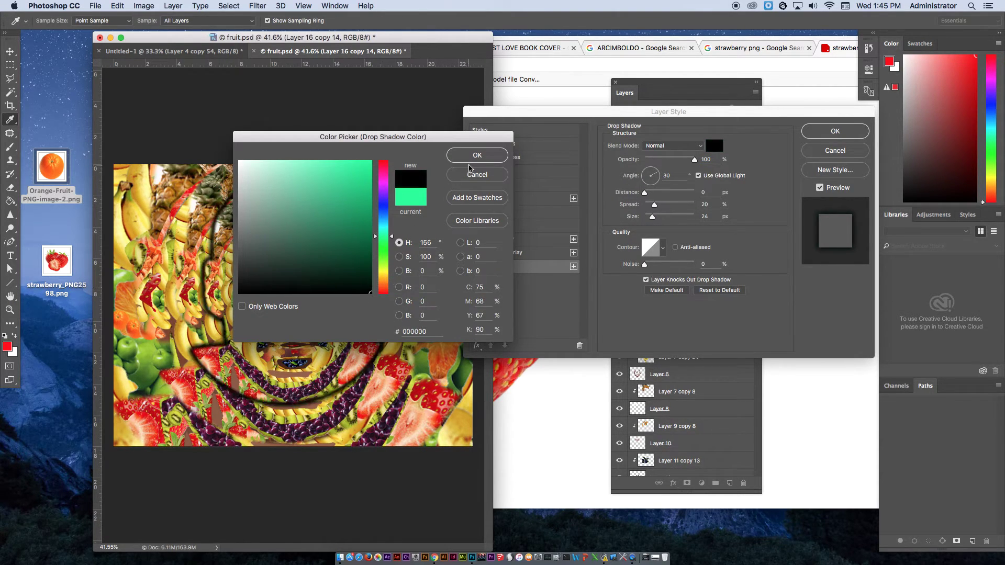
{"action": "left_click", "coordinate": [477, 154]}
Try a 53 px distance, 31% spread, 87 px size and a peaked contour for the drop shadow, and discard the layer style.
{"action": "left_click_drag", "start_coordinate": [329, 234], "coordinate": [335, 234]}
{"action": "left_click_drag", "start_coordinate": [656, 207], "coordinate": [664, 218]}
{"action": "left_click", "coordinate": [663, 247]}
{"action": "left_click", "coordinate": [645, 273]}
{"action": "left_click", "coordinate": [616, 287]}
{"action": "left_click", "coordinate": [616, 270]}
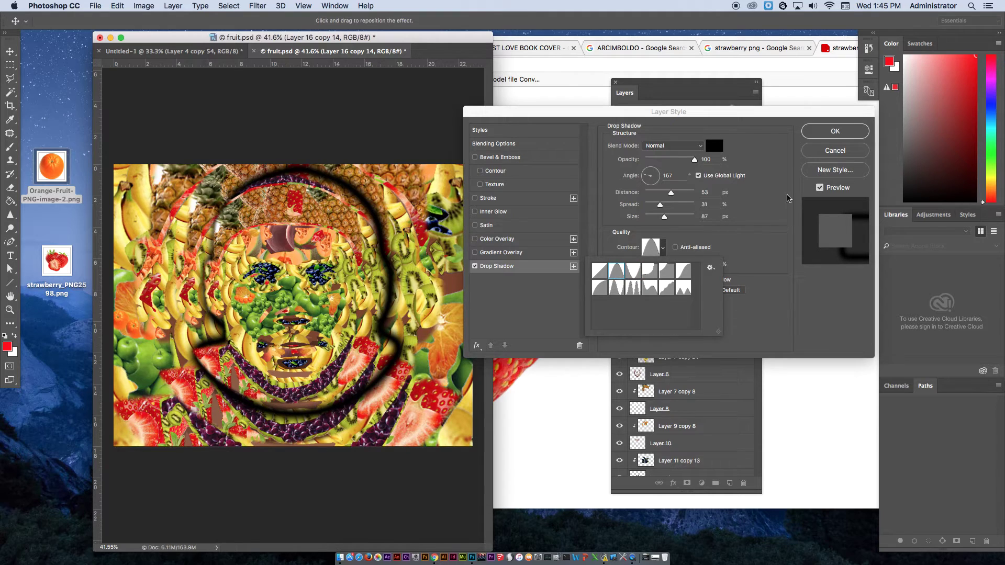
{"action": "left_click", "coordinate": [835, 150]}
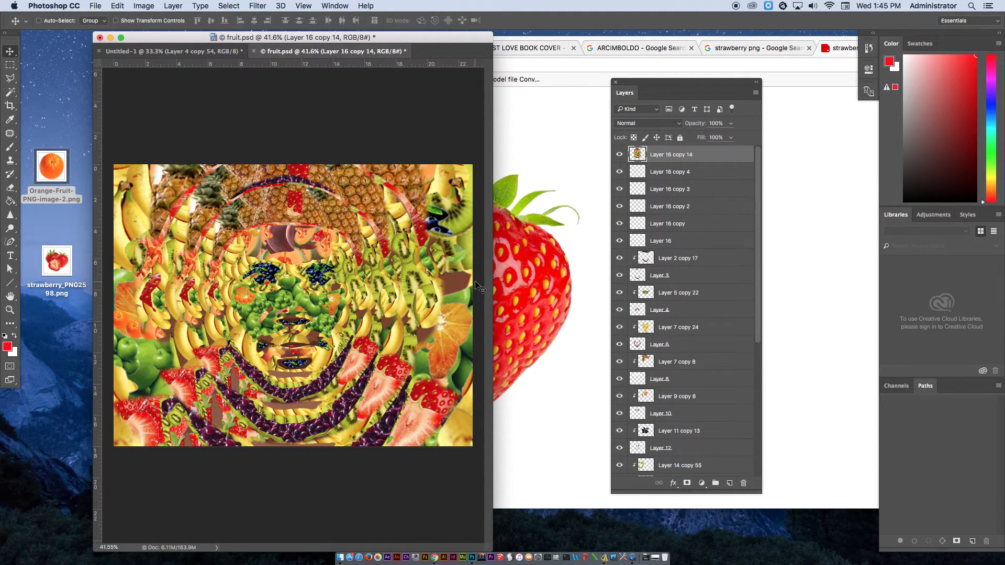
Create a new transparent RGB document, 8.5 by 11 inches at 300 pixels/inch.
{"action": "left_click", "coordinate": [173, 51]}
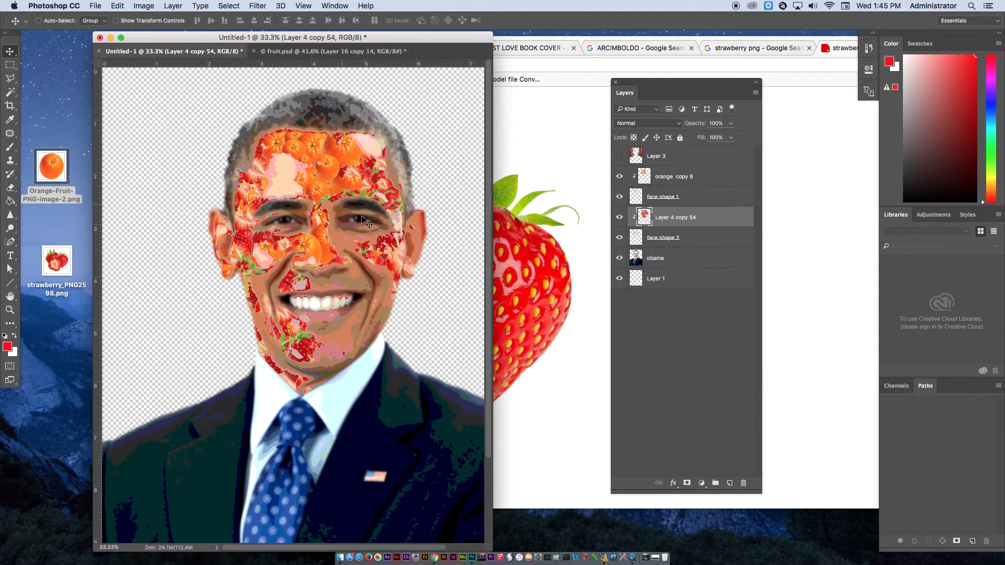
{"action": "left_click", "coordinate": [702, 259]}
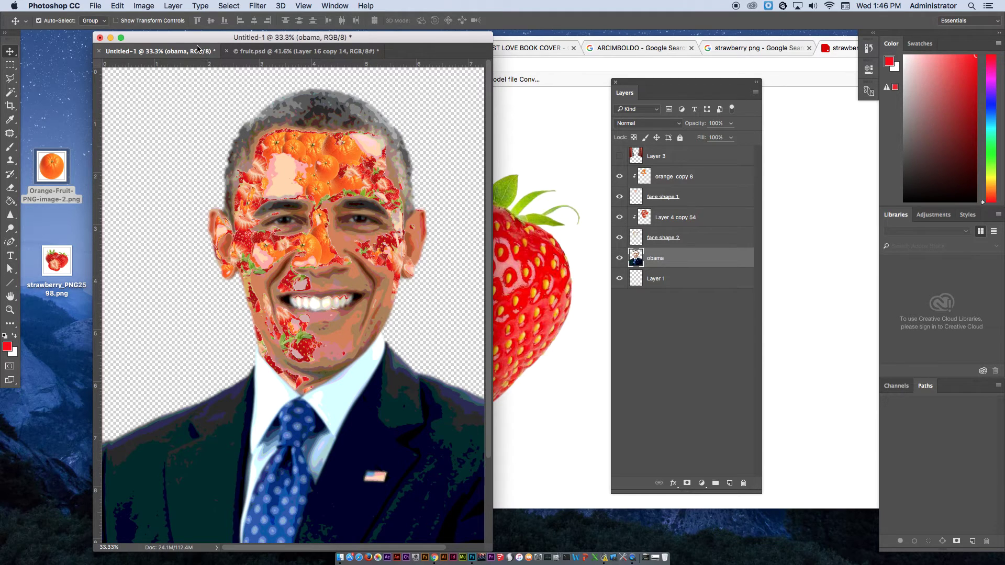
{"action": "key", "text": "super+n"}
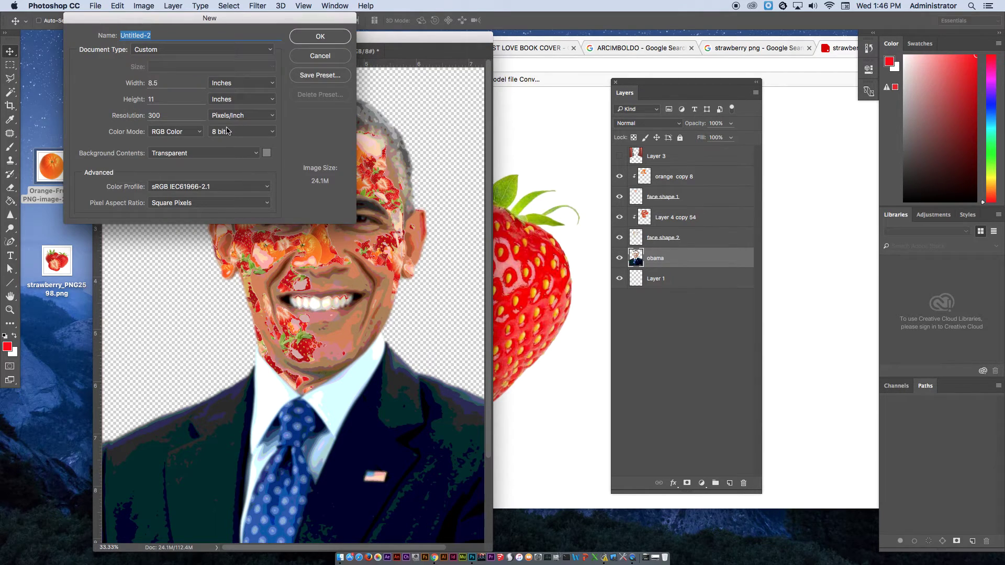
{"action": "left_click", "coordinate": [316, 38]}
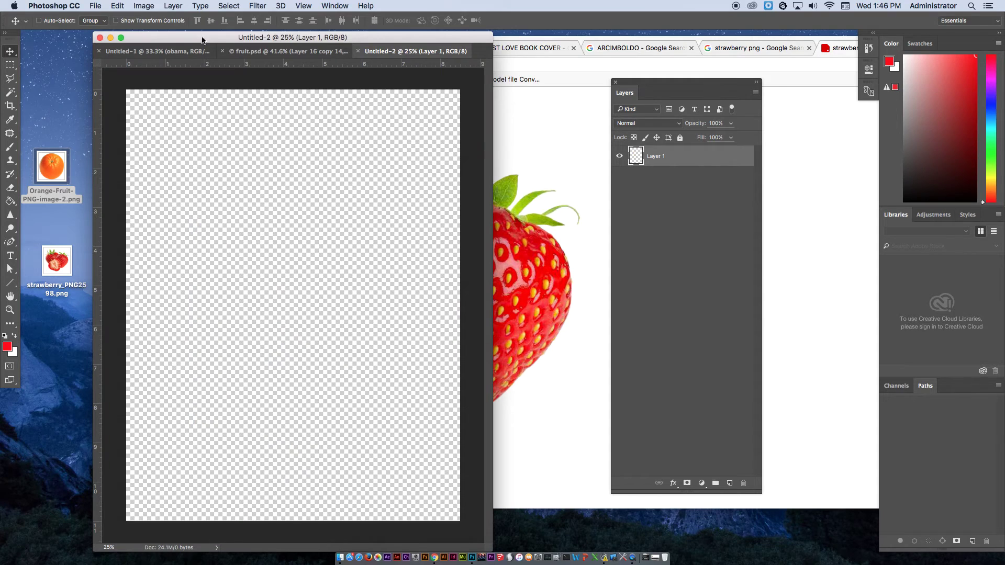
Open president_official_portrait_hires.jpg, copy its portrait into the Untitled-2 document, and close the source image.
{"action": "left_click", "coordinate": [102, 8]}
{"action": "mouse_move", "coordinate": [136, 58]}
{"action": "left_click", "coordinate": [267, 81]}
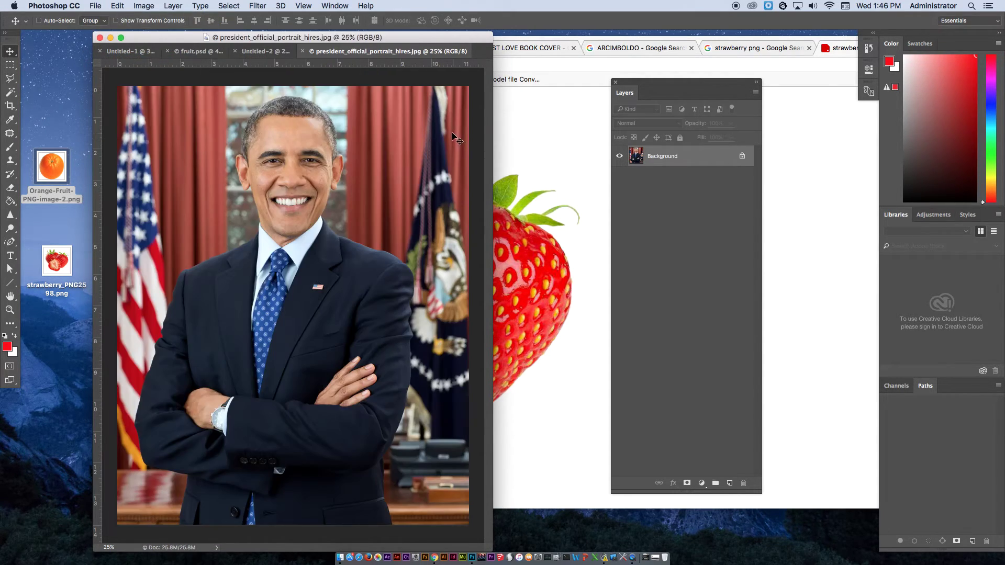
{"action": "left_click_drag", "start_coordinate": [327, 51], "coordinate": [463, 170]}
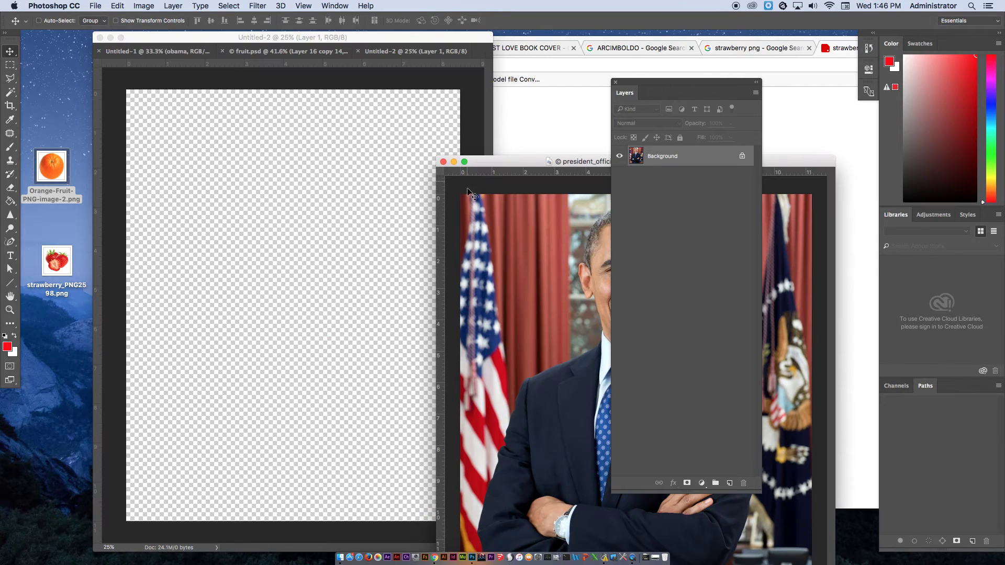
{"action": "left_click_drag", "start_coordinate": [522, 241], "coordinate": [229, 213]}
{"action": "left_click", "coordinate": [547, 226]}
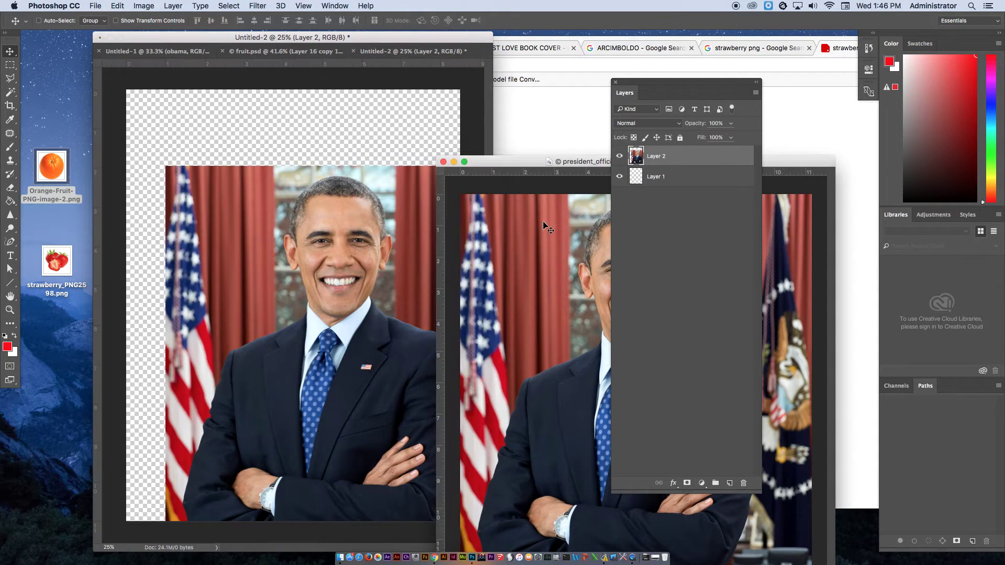
{"action": "key", "text": "super+w"}
{"action": "key", "text": "super+t"}
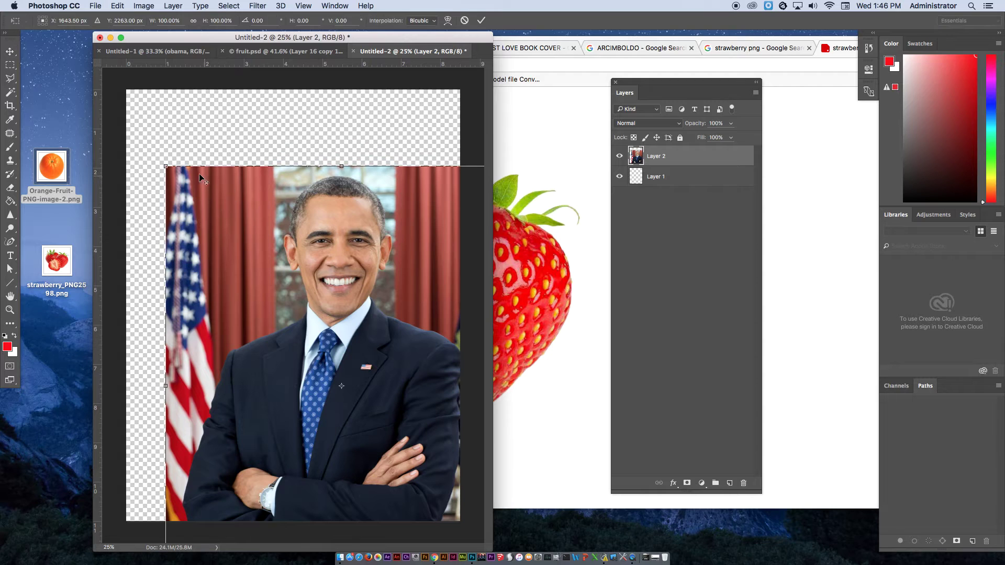
{"action": "left_click", "coordinate": [151, 159], "text": "alt"}
{"action": "left_click_drag", "start_coordinate": [166, 168], "coordinate": [106, 120]}
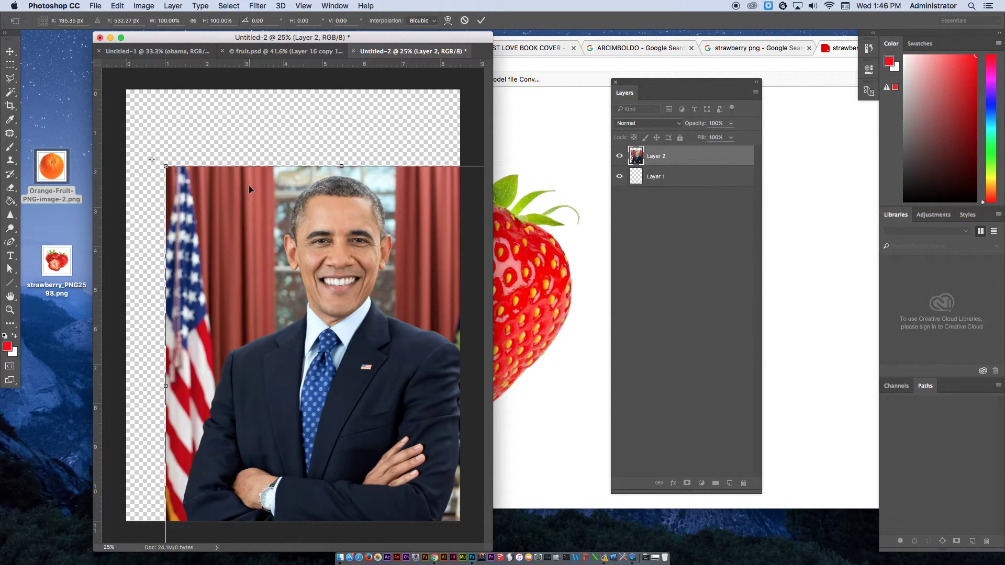
{"action": "left_click", "coordinate": [465, 20]}
Scale the portrait layer to about 159% and position it so the head and shoulders fill the canvas.
{"action": "key", "text": "super+t"}
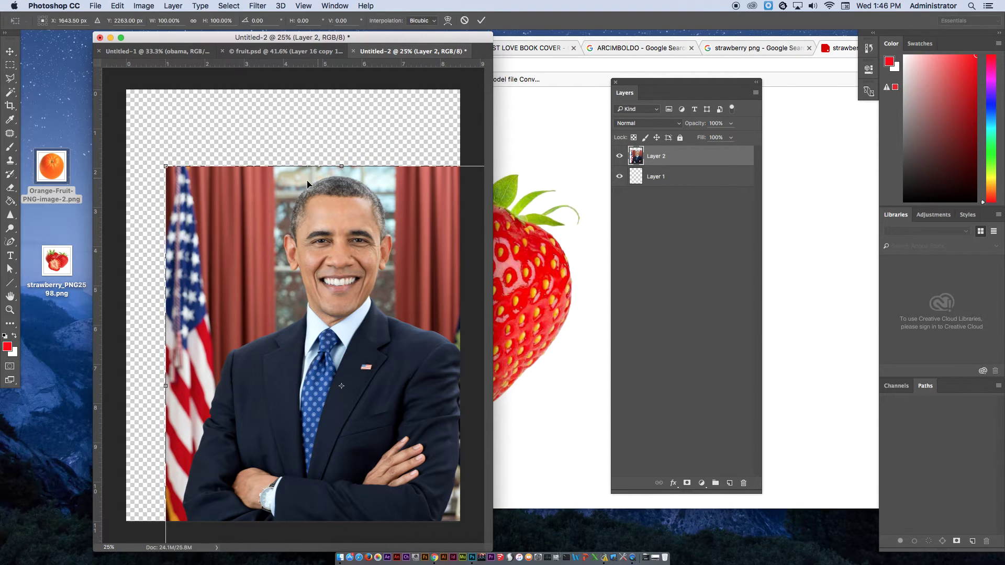
{"action": "left_click_drag", "start_coordinate": [167, 166], "coordinate": [63, 37]}
{"action": "left_click_drag", "start_coordinate": [348, 190], "coordinate": [314, 232]}
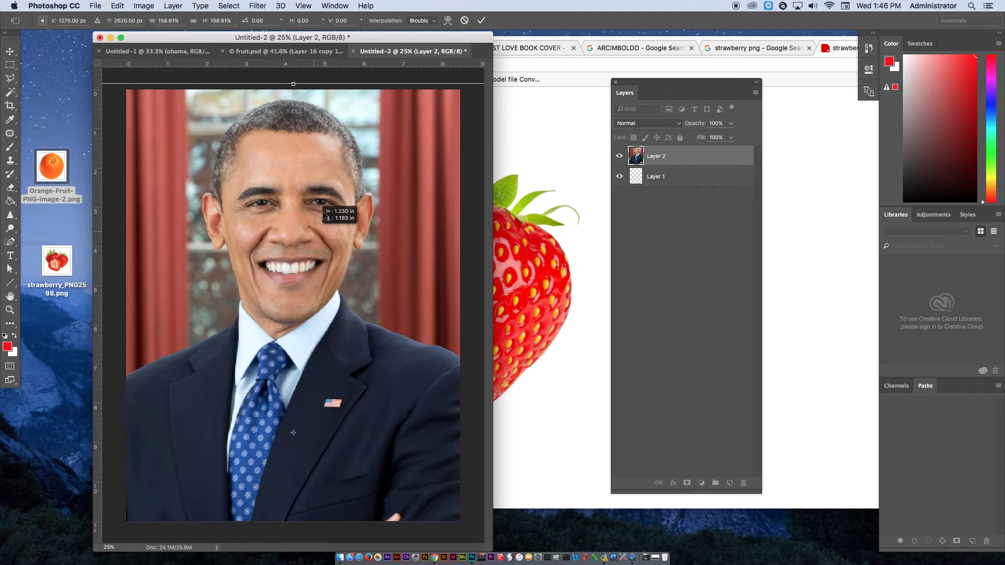
{"action": "key", "text": "Return"}
Duplicate the portrait layer, rename the lower one "original", and hide it as a backup.
{"action": "left_click_drag", "start_coordinate": [686, 158], "coordinate": [729, 482]}
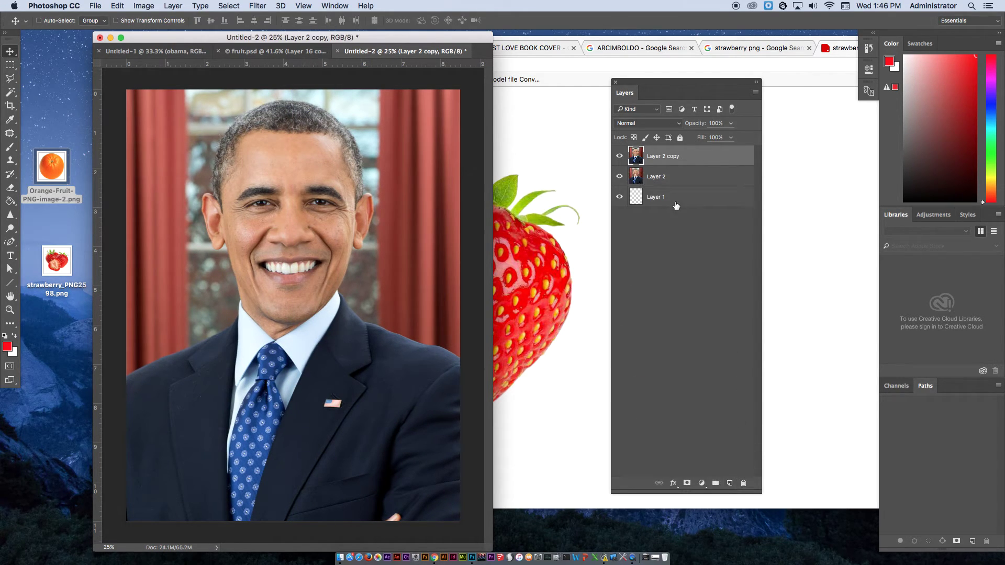
{"action": "left_click", "coordinate": [675, 177]}
{"action": "type", "text": "original"}
{"action": "key", "text": "Return"}
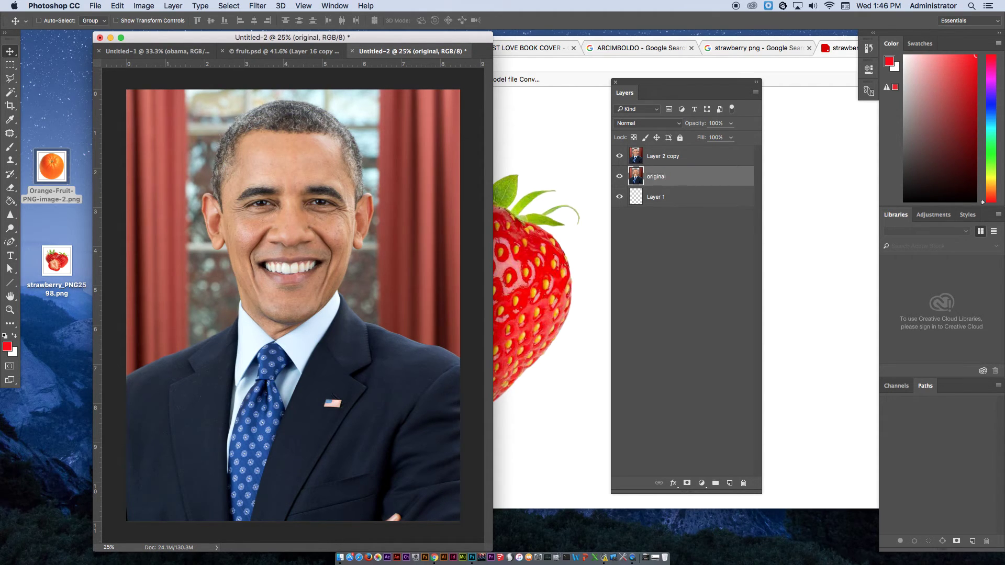
{"action": "left_click", "coordinate": [620, 178]}
{"action": "left_click", "coordinate": [680, 156]}
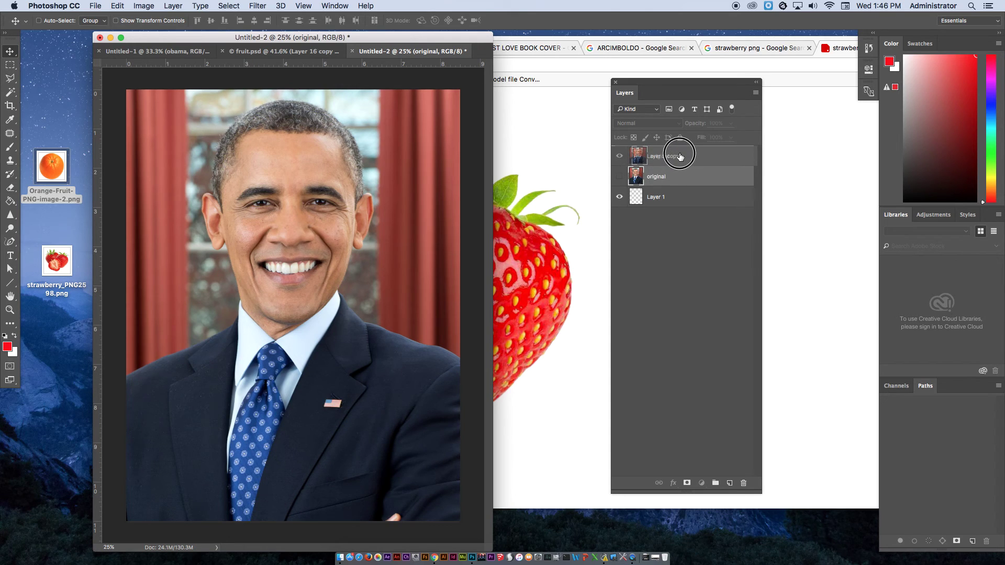
Try placing a duplicate of the obama layer above orange copy 8 in Untitled-1, and delete the duplicate.
{"action": "left_click", "coordinate": [306, 52]}
{"action": "left_click", "coordinate": [156, 55]}
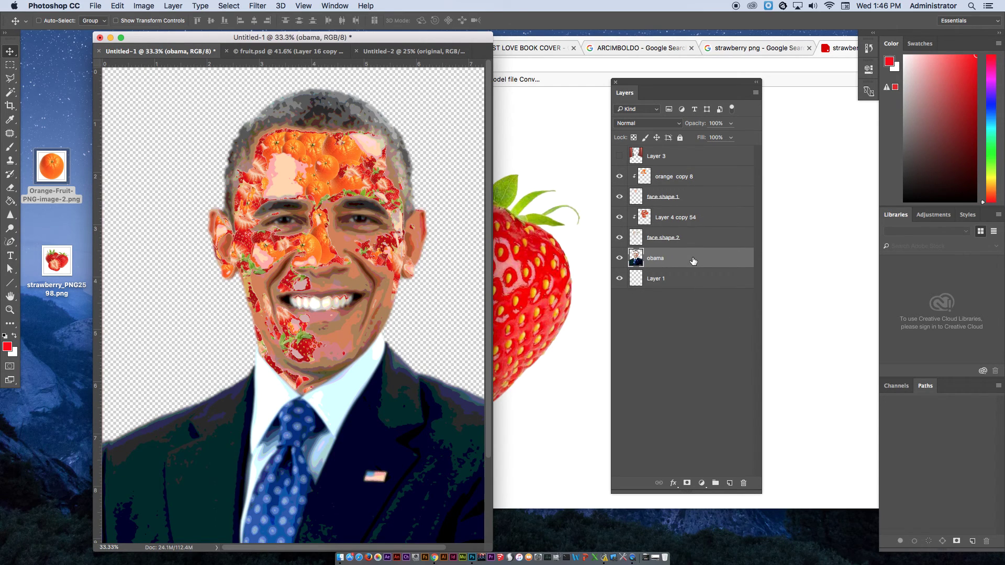
{"action": "left_click_drag", "start_coordinate": [692, 260], "coordinate": [729, 482]}
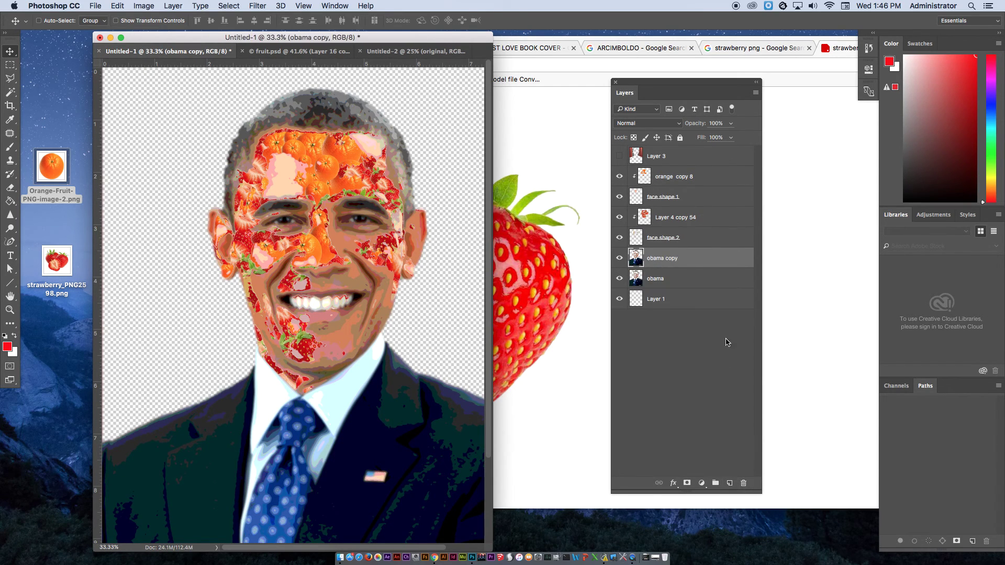
{"action": "left_click_drag", "start_coordinate": [687, 257], "coordinate": [683, 173]}
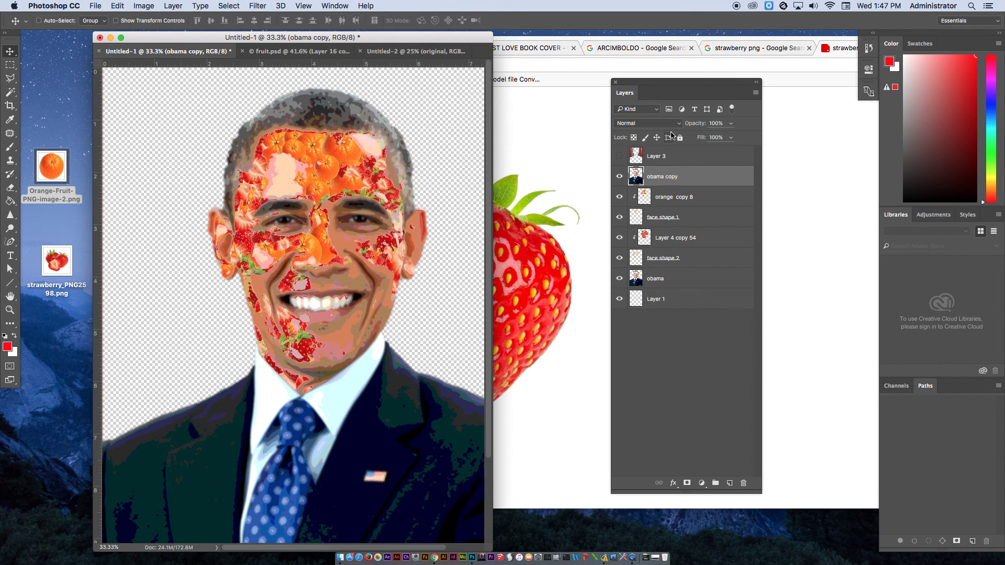
{"action": "left_click_drag", "start_coordinate": [684, 173], "coordinate": [743, 482]}
Return to the Untitled-2 document and switch to the Chrome window with the strawberry image.
{"action": "left_click", "coordinate": [330, 50]}
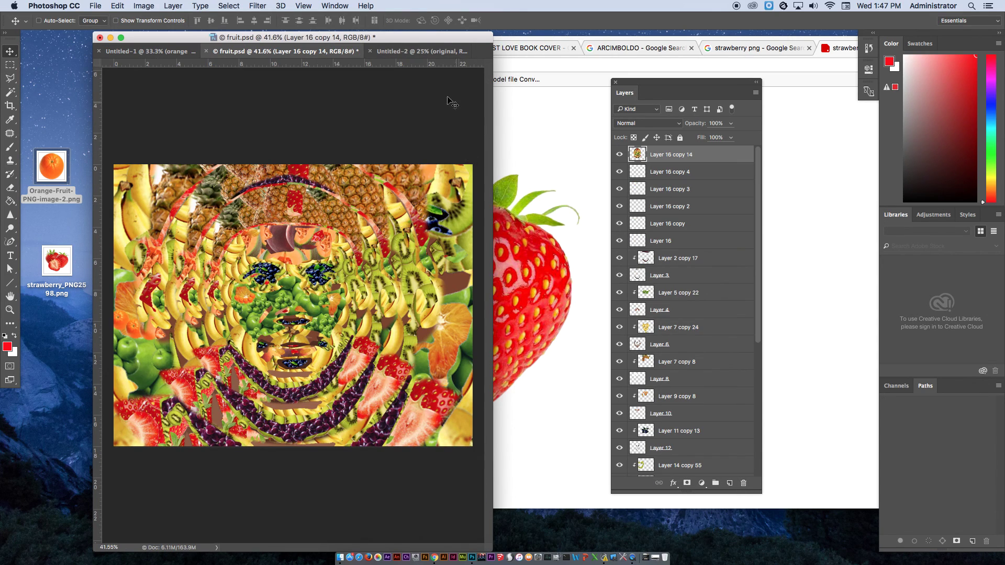
{"action": "left_click", "coordinate": [419, 50]}
{"action": "left_click", "coordinate": [515, 92]}
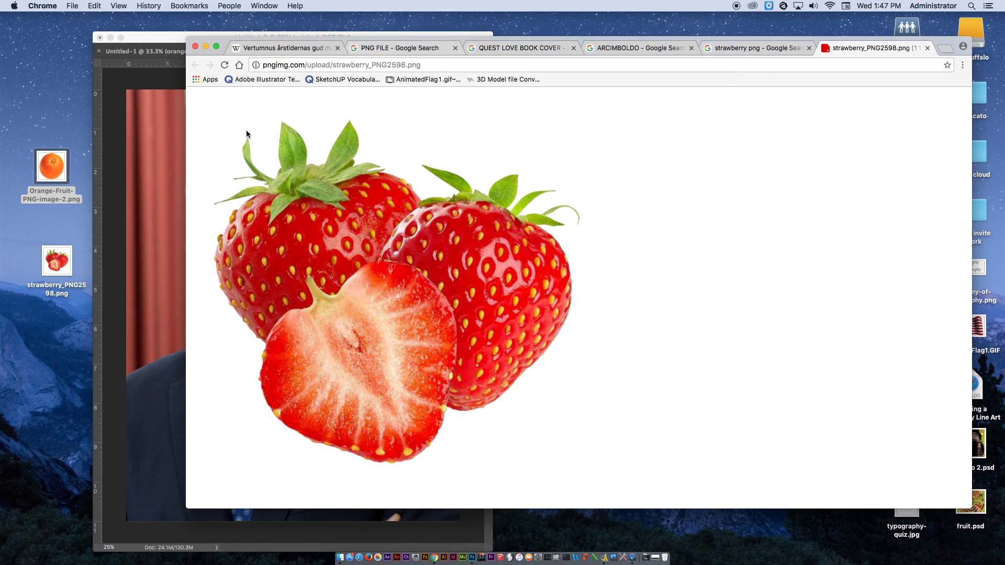